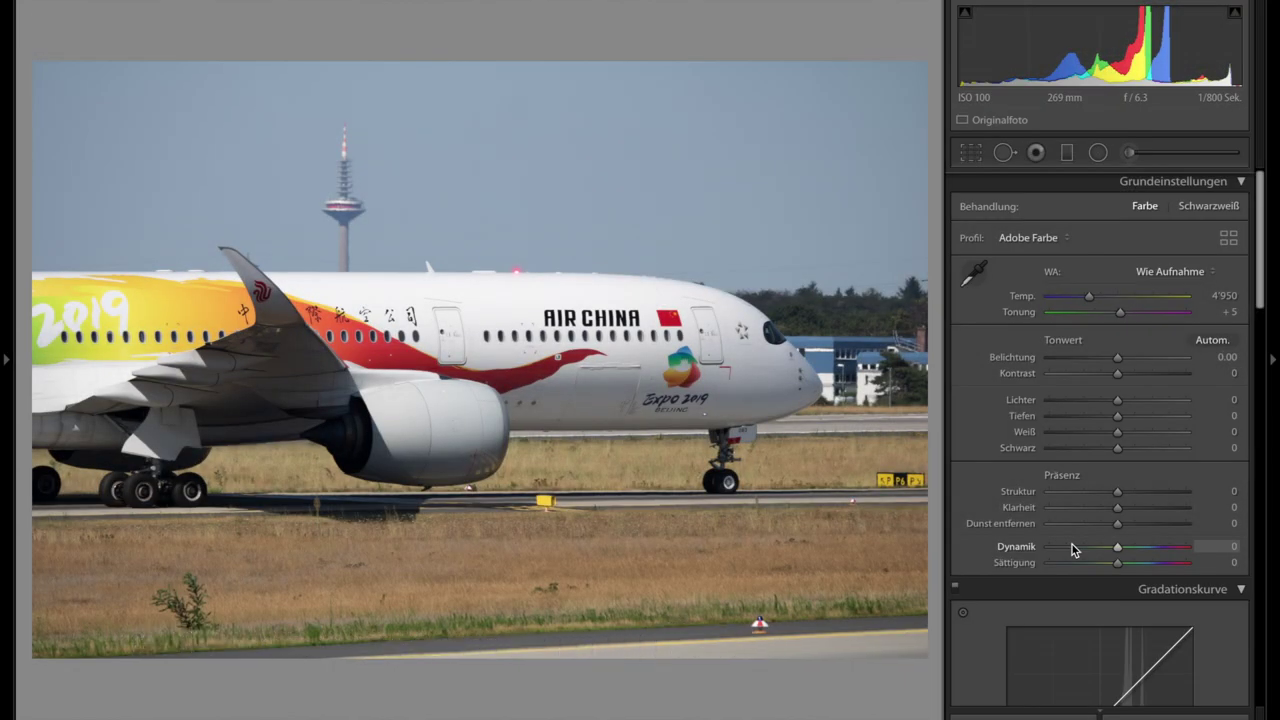
Straighten the photo by 0.57° and crop in from both sides around the airliner.
left_click(970, 153)
left_click_drag(1238, 266, 1262, 266)
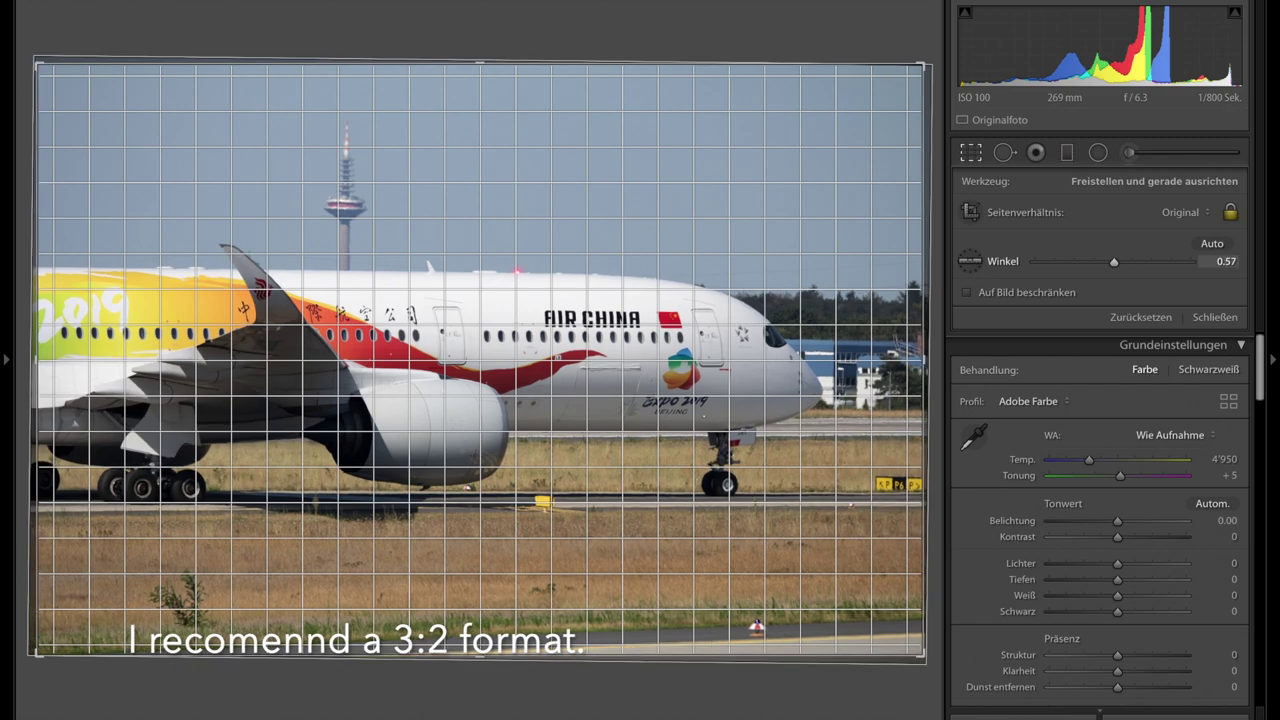
left_click_drag(1113, 261, 1114, 261)
left_click_drag(927, 348, 835, 350)
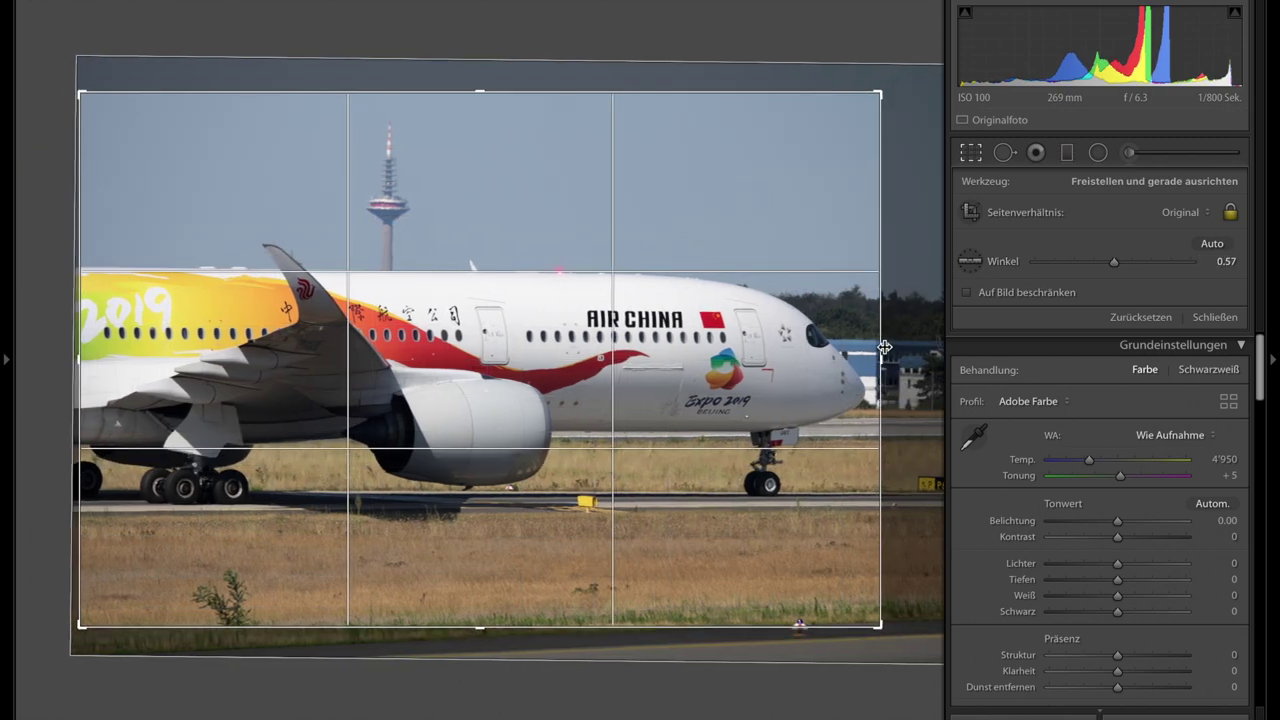
left_click_drag(83, 380, 101, 382)
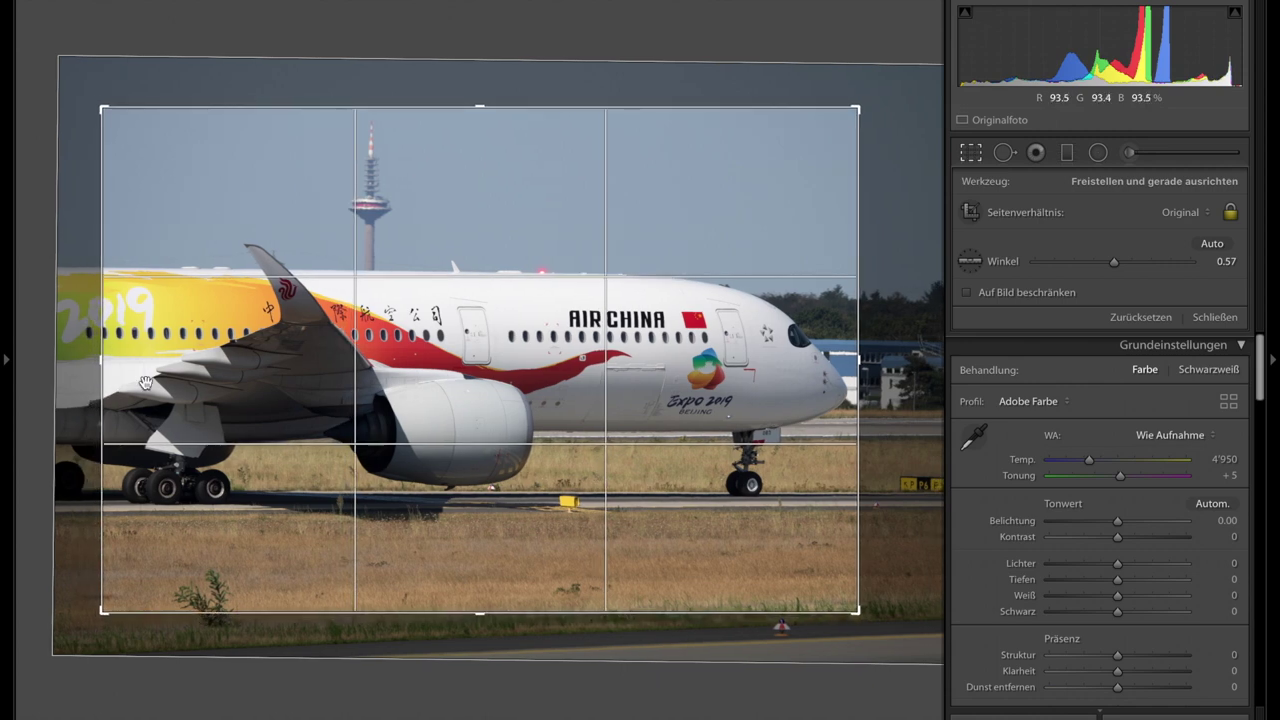
left_click_drag(538, 292, 535, 325)
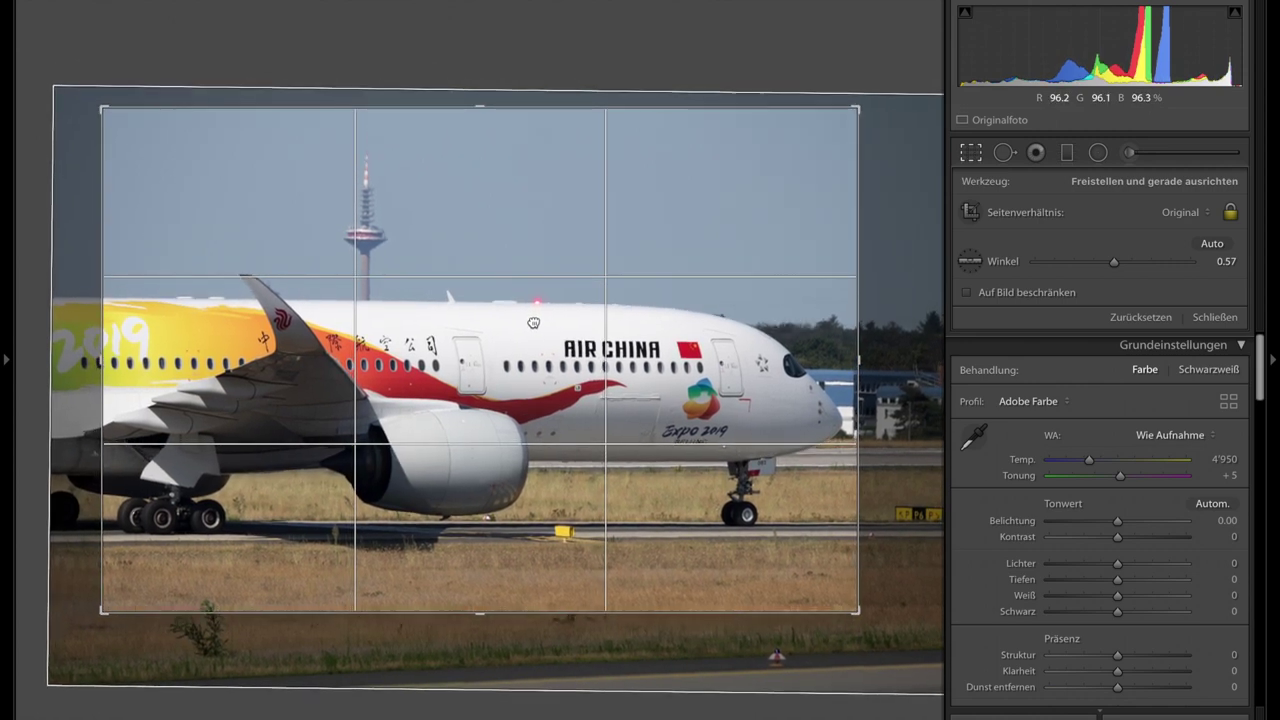
key("Return")
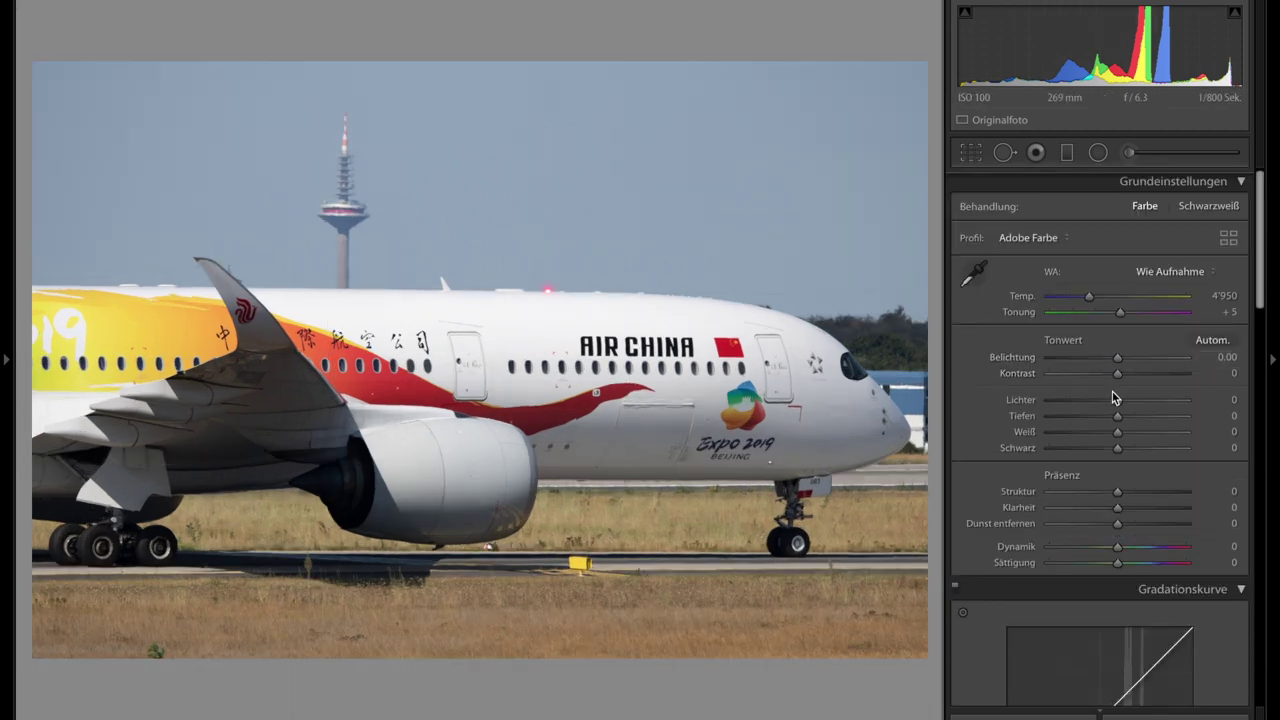
Set Contrast +34, Whites +49, Highlights −10 and Shadows +9 in the Basic panel.
left_click(1141, 372)
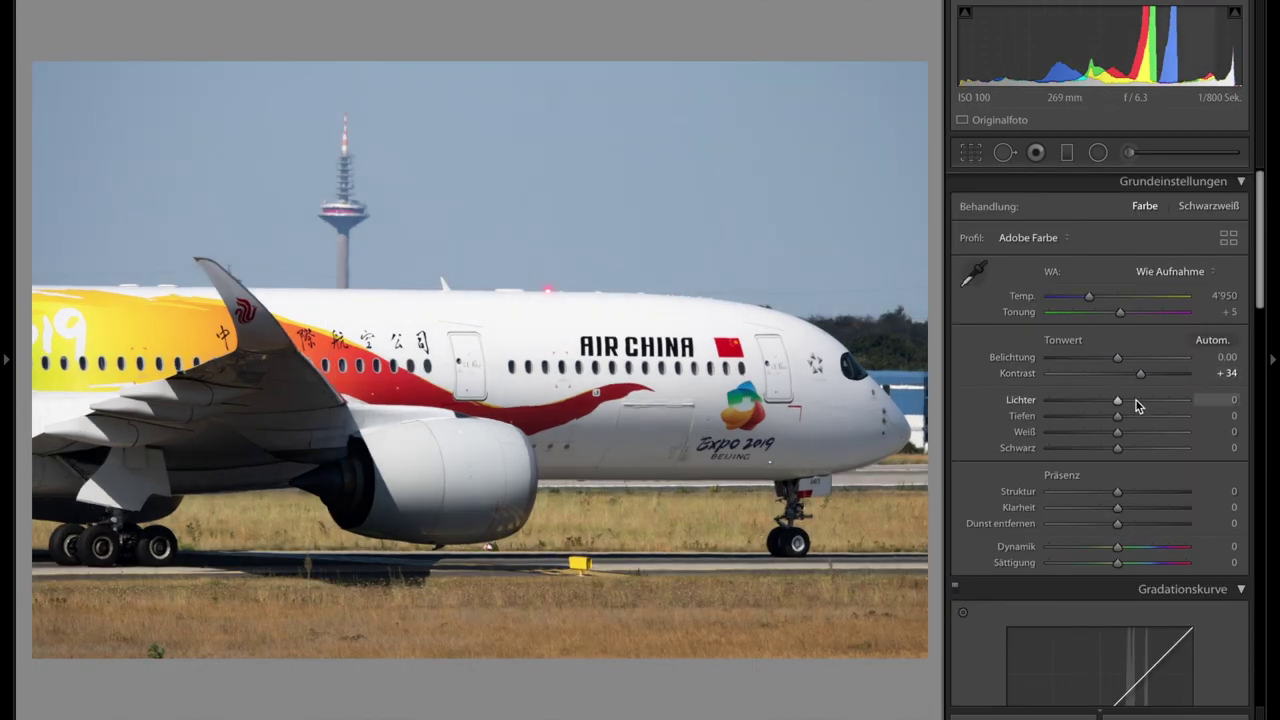
left_click(1143, 432)
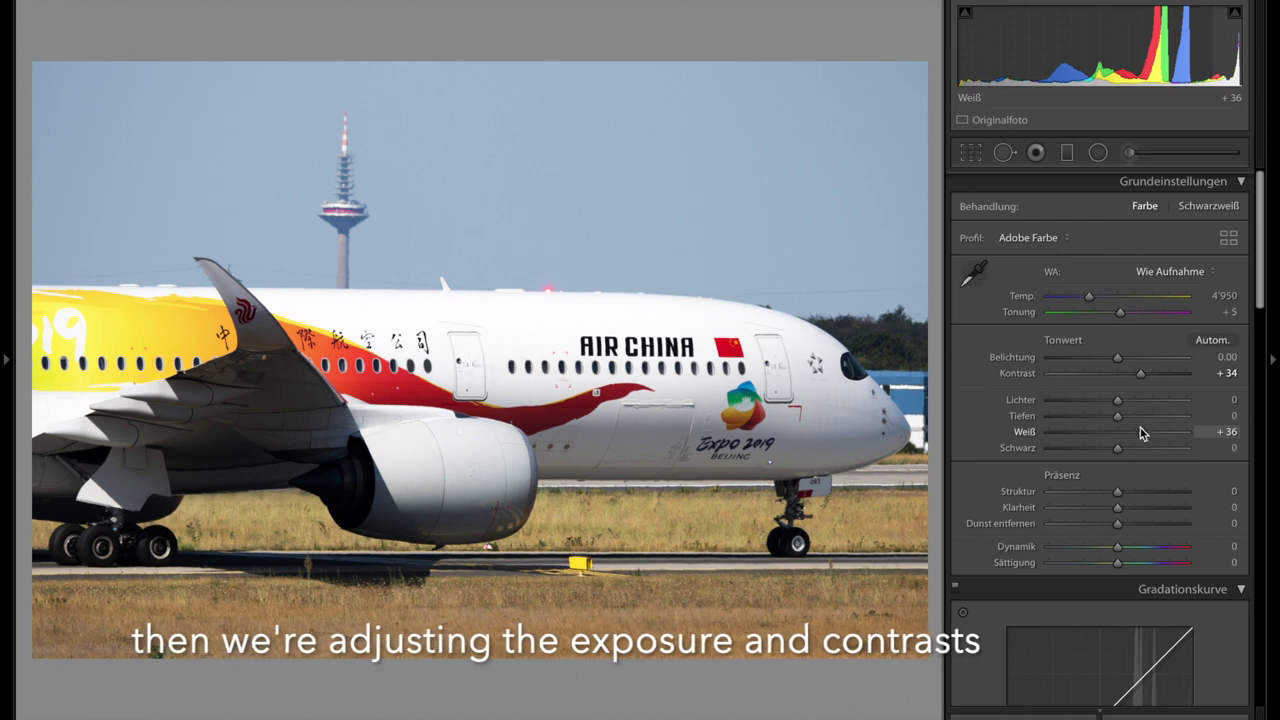
left_click(1111, 399)
left_click_drag(1144, 433, 1152, 438)
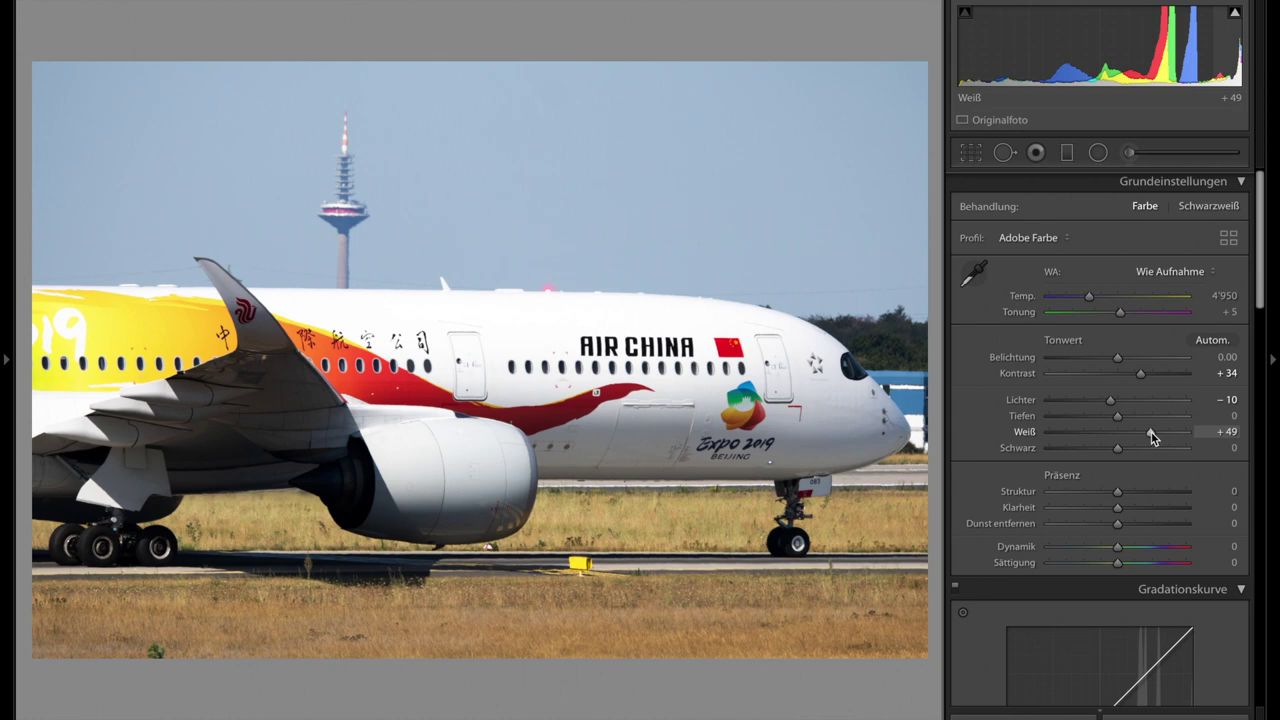
left_click_drag(1130, 420, 1125, 420)
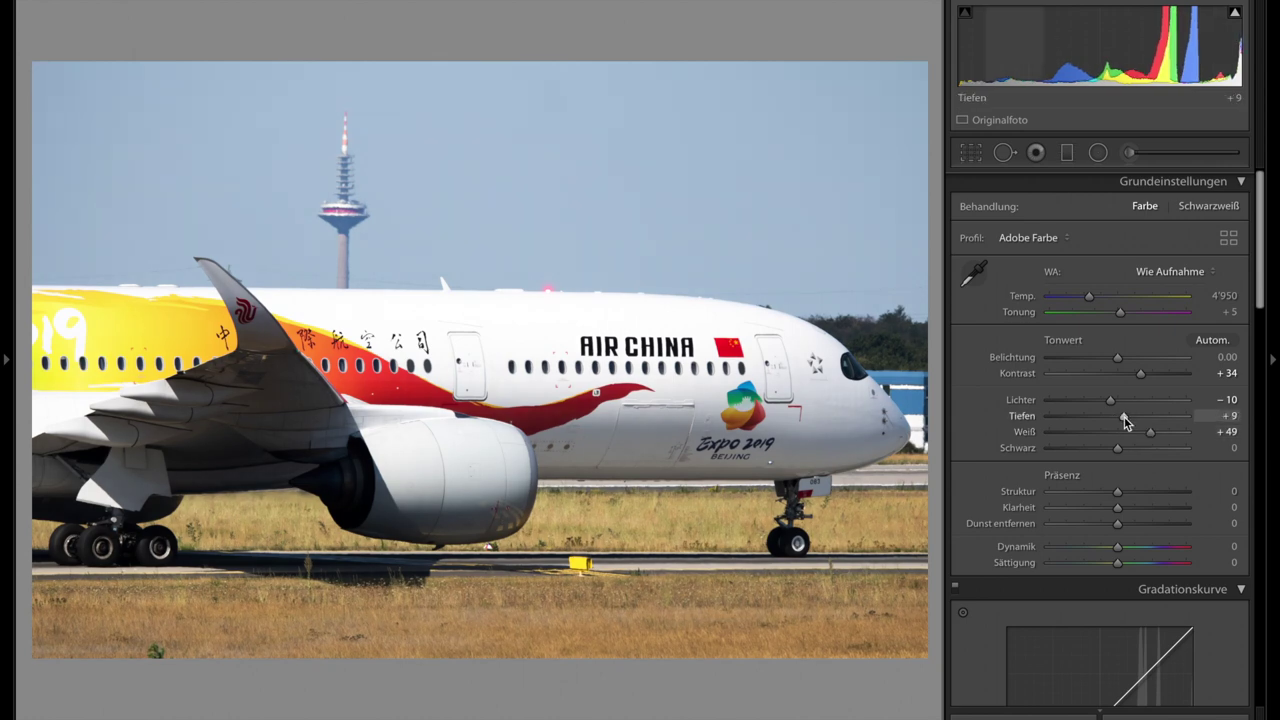
scroll(1125, 470, "down", 5)
scroll(1125, 470, "down", 5)
Inspect the cockpit close up and enable Remove Chromatic Aberration and Profile Corrections.
scroll(1125, 470, "down", 5)
scroll(1125, 463, "down", 5)
scroll(1125, 463, "down", 2)
left_click(851, 366)
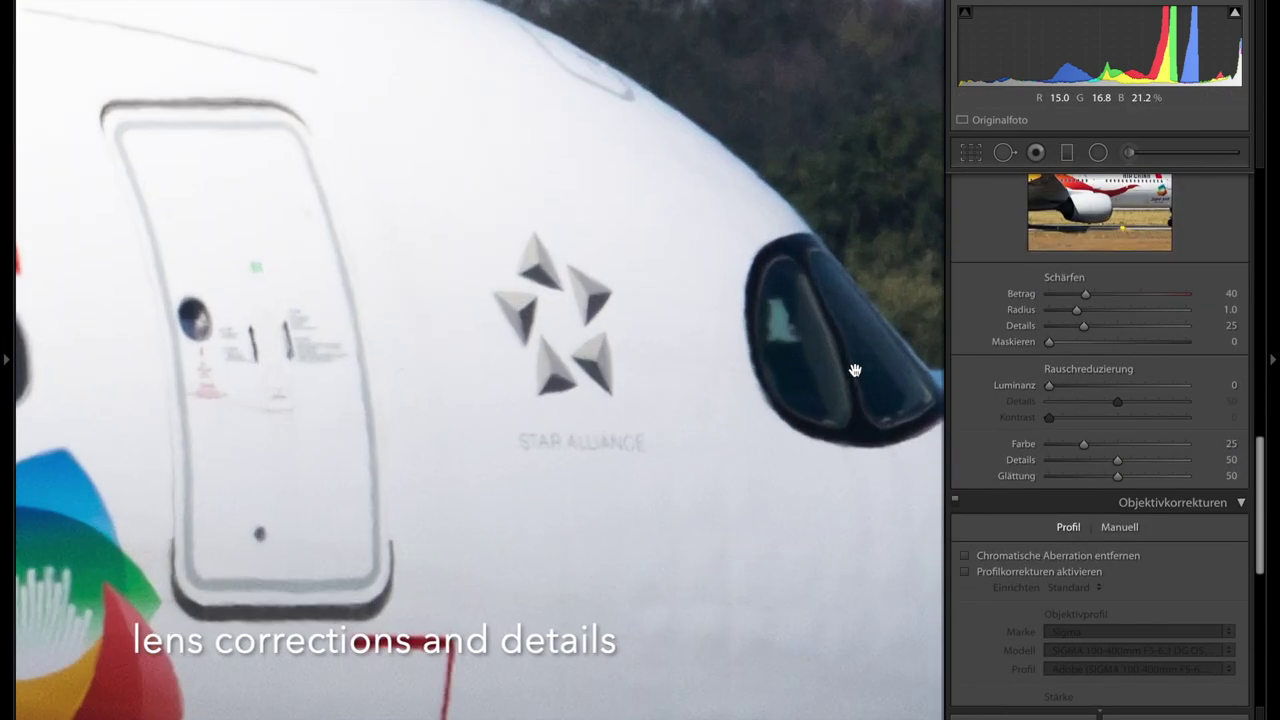
left_click_drag(851, 366, 651, 112)
left_click_drag(671, 200, 643, 337)
left_click(1033, 557)
left_click(1033, 573)
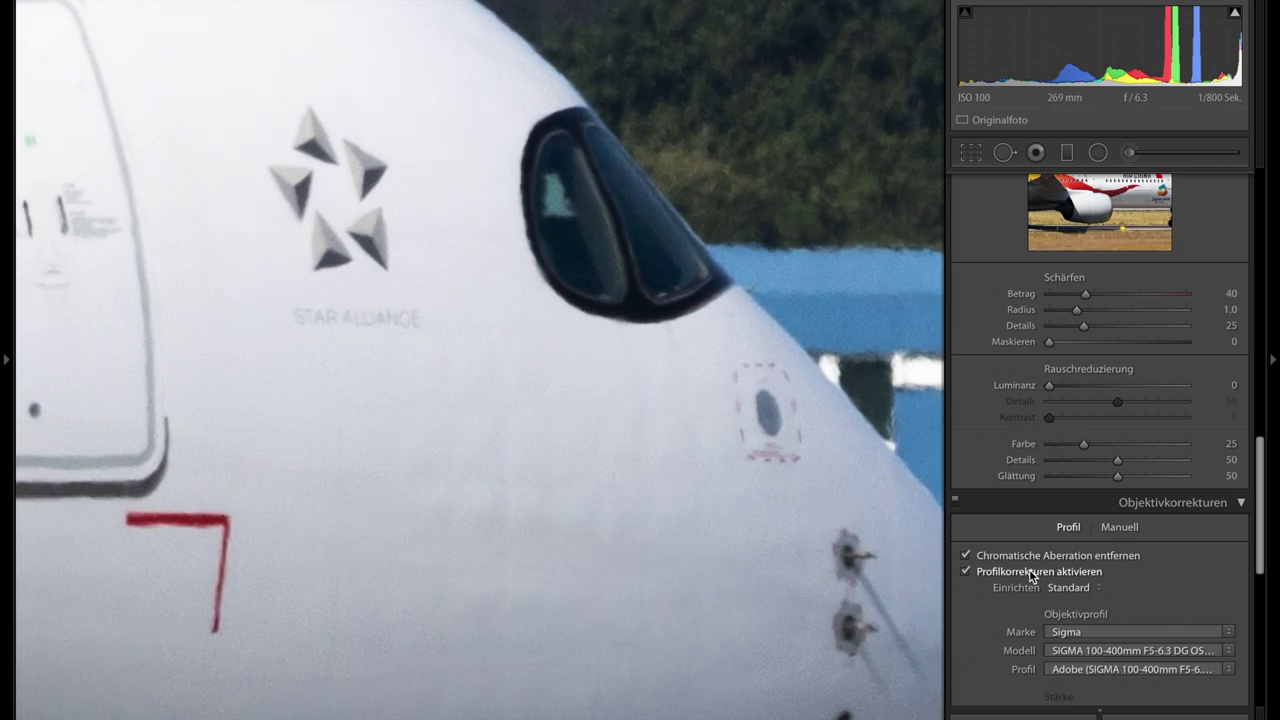
Choose the Sigma lens make with the SIGMA 100-400mm lens profile.
scroll(1029, 569, "down", 3)
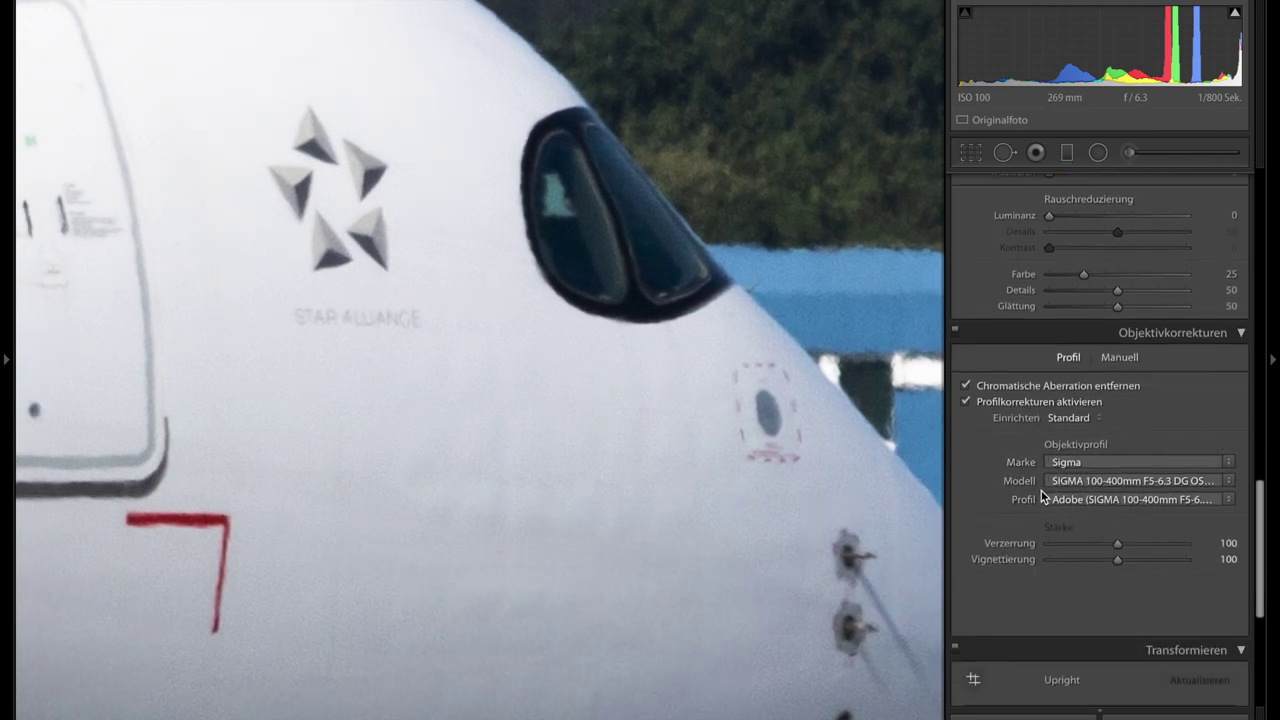
left_click(1077, 462)
left_click(1077, 462)
left_click(1079, 479)
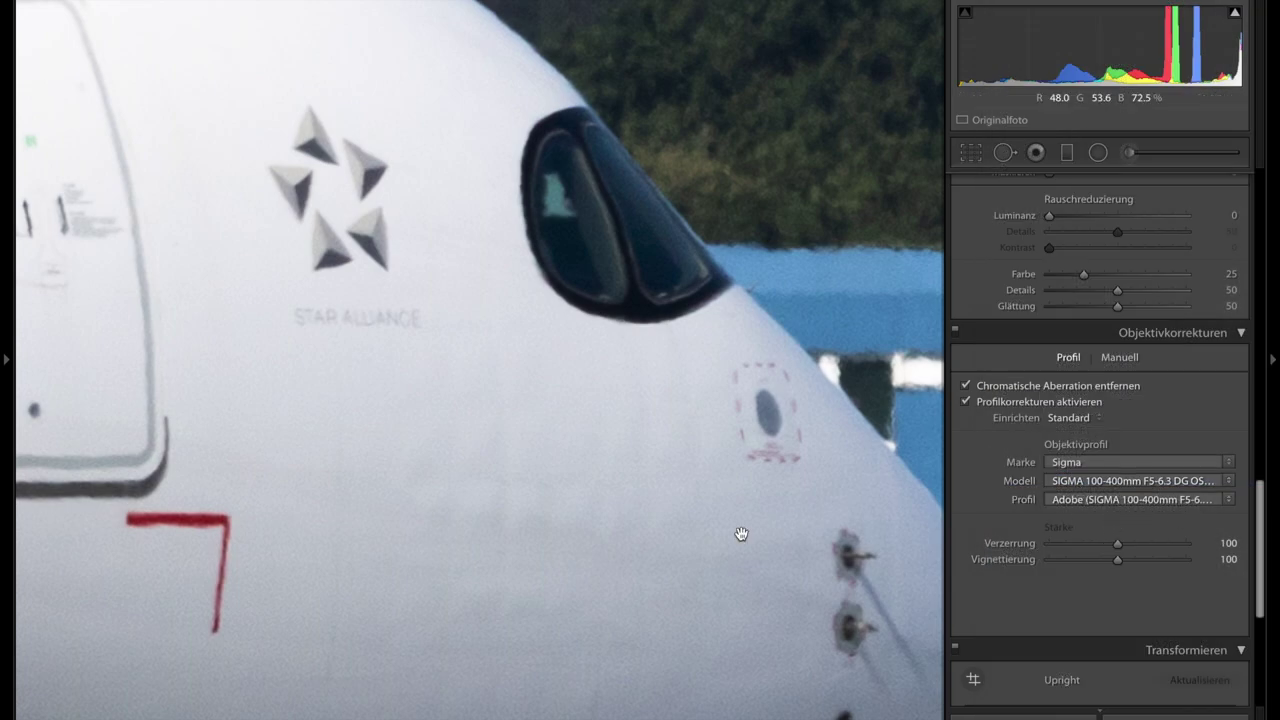
scroll(1141, 328, "up", 2)
scroll(1141, 328, "up", 3)
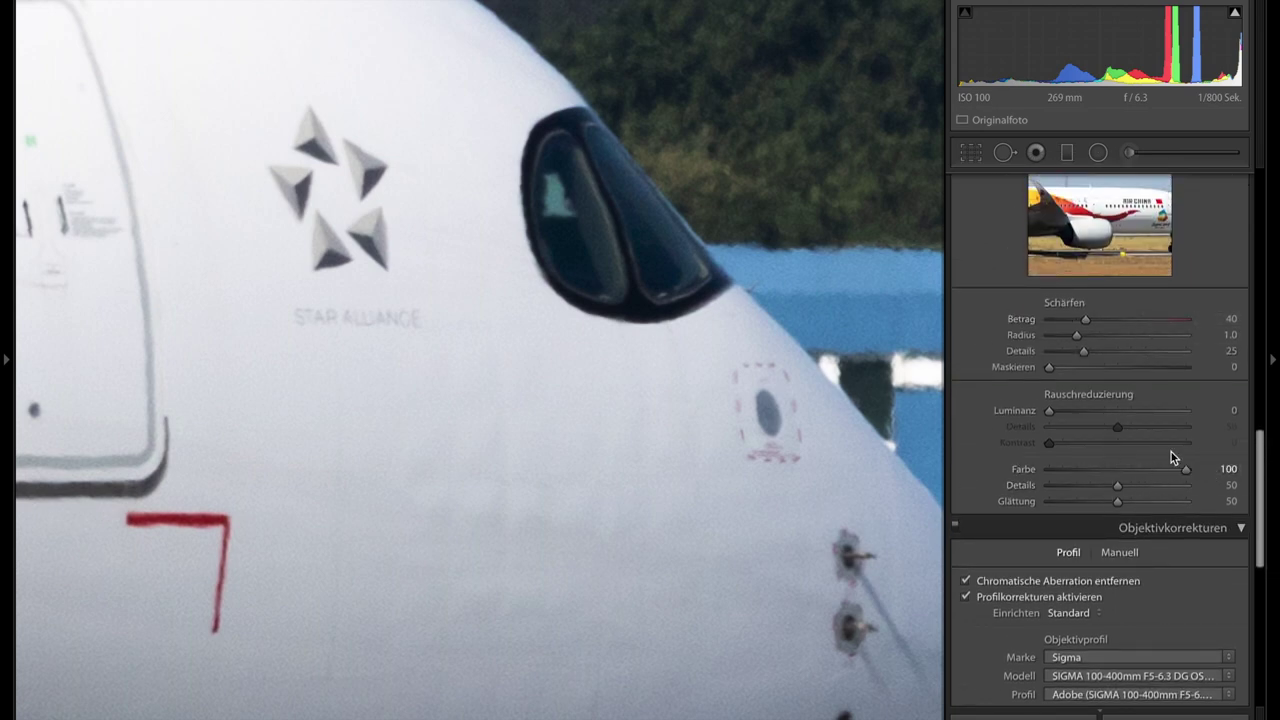
Set luminance noise reduction to 51 and sharpening Detail to 83, checking the wing.
left_click(1119, 414)
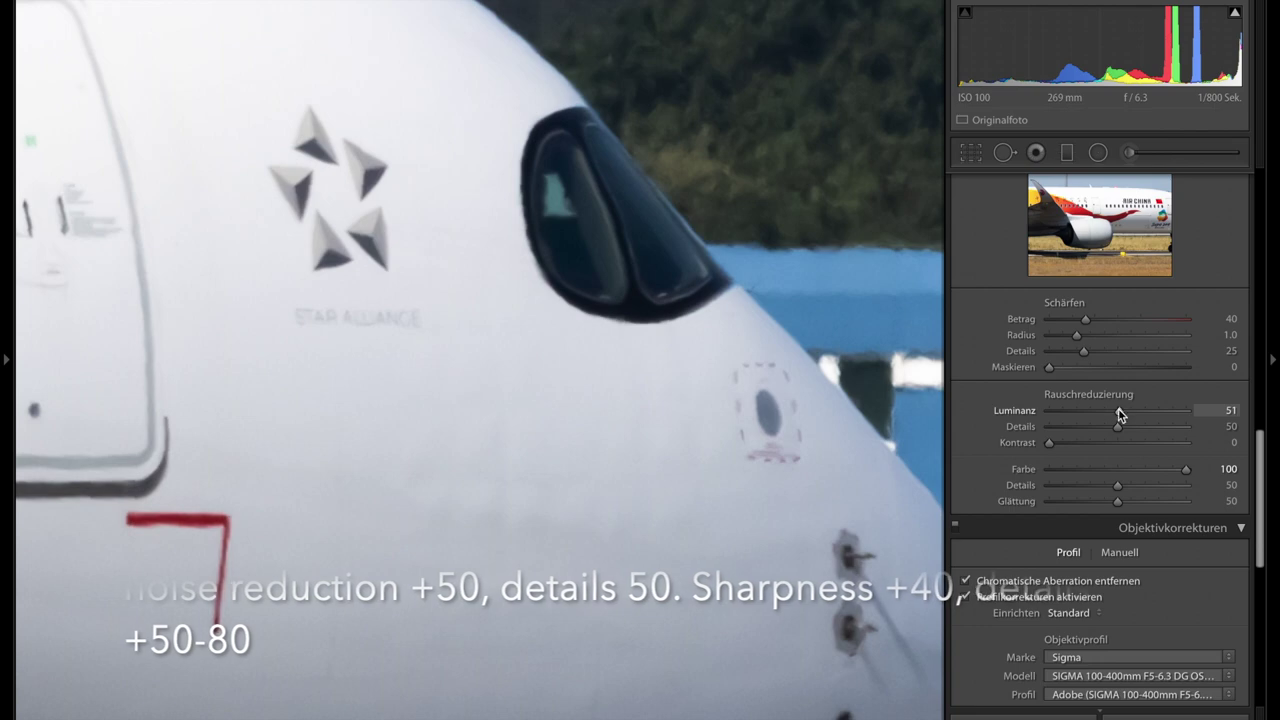
left_click_drag(1098, 351, 1181, 354)
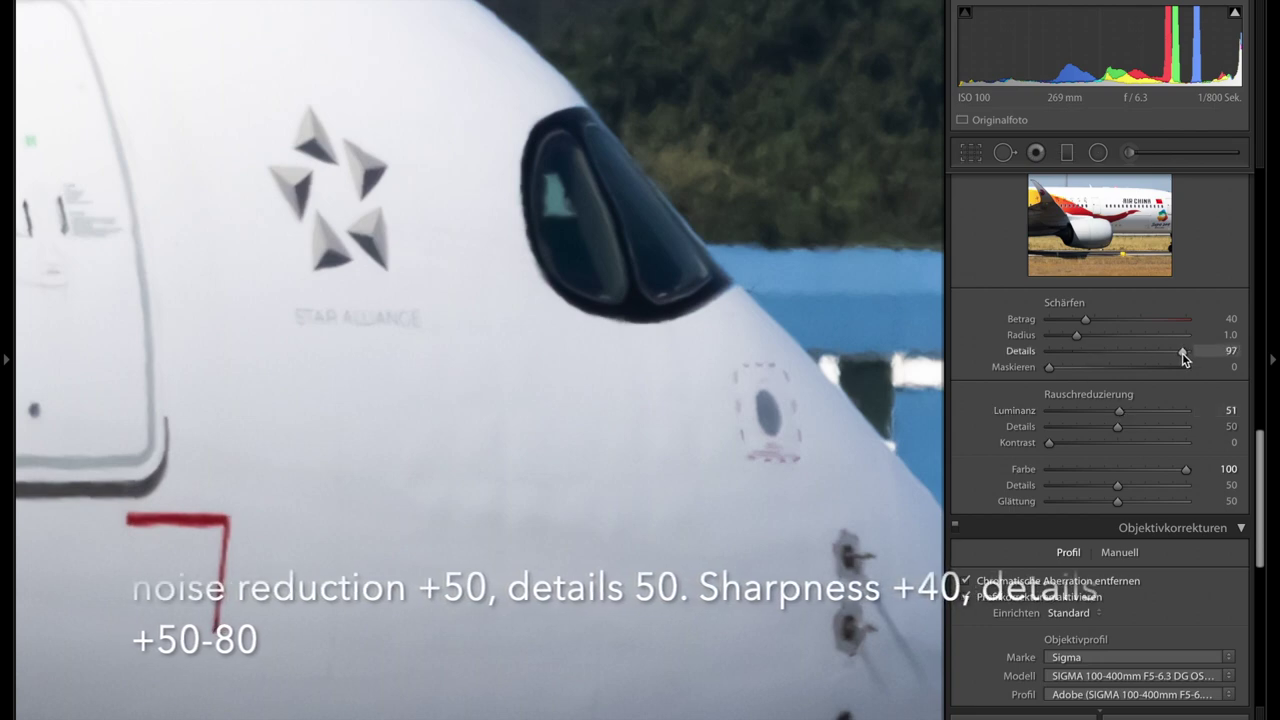
left_click_drag(1178, 356, 1162, 352)
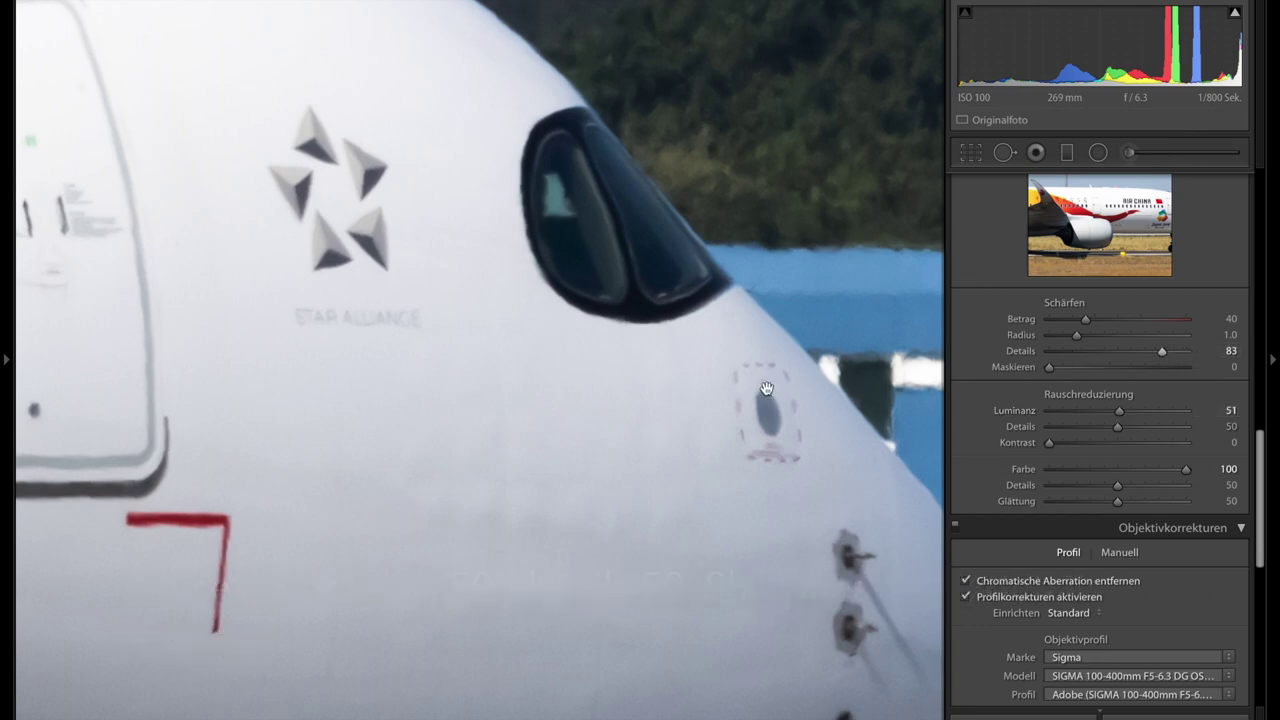
left_click(769, 390)
left_click(286, 411)
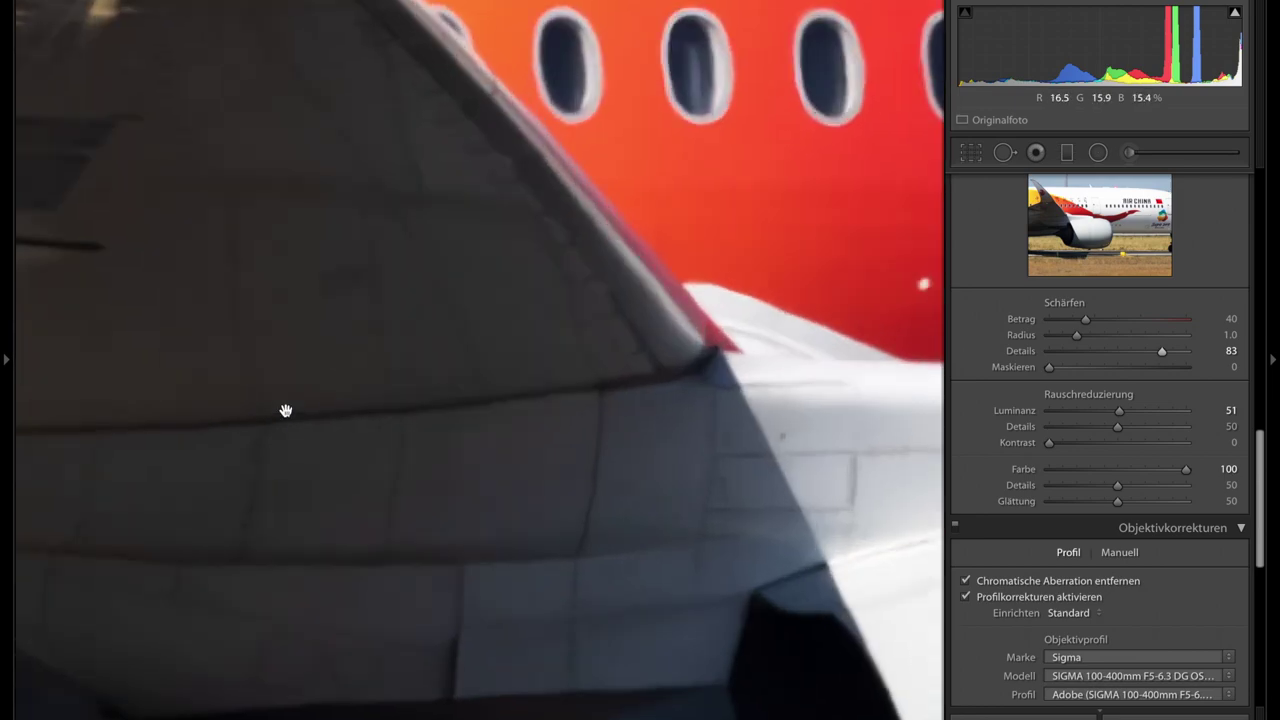
left_click(286, 410)
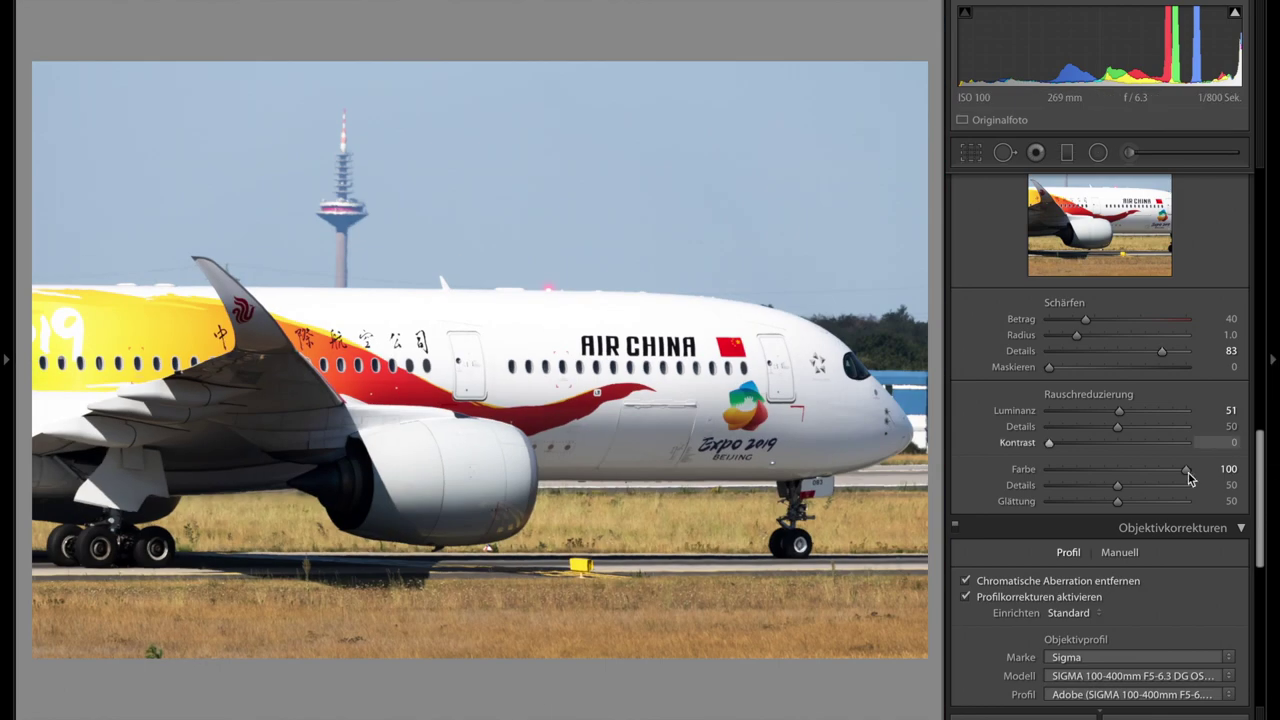
Set the lens vignetting correction to 117.
scroll(1157, 534, "down", 4)
scroll(1157, 537, "down", 2)
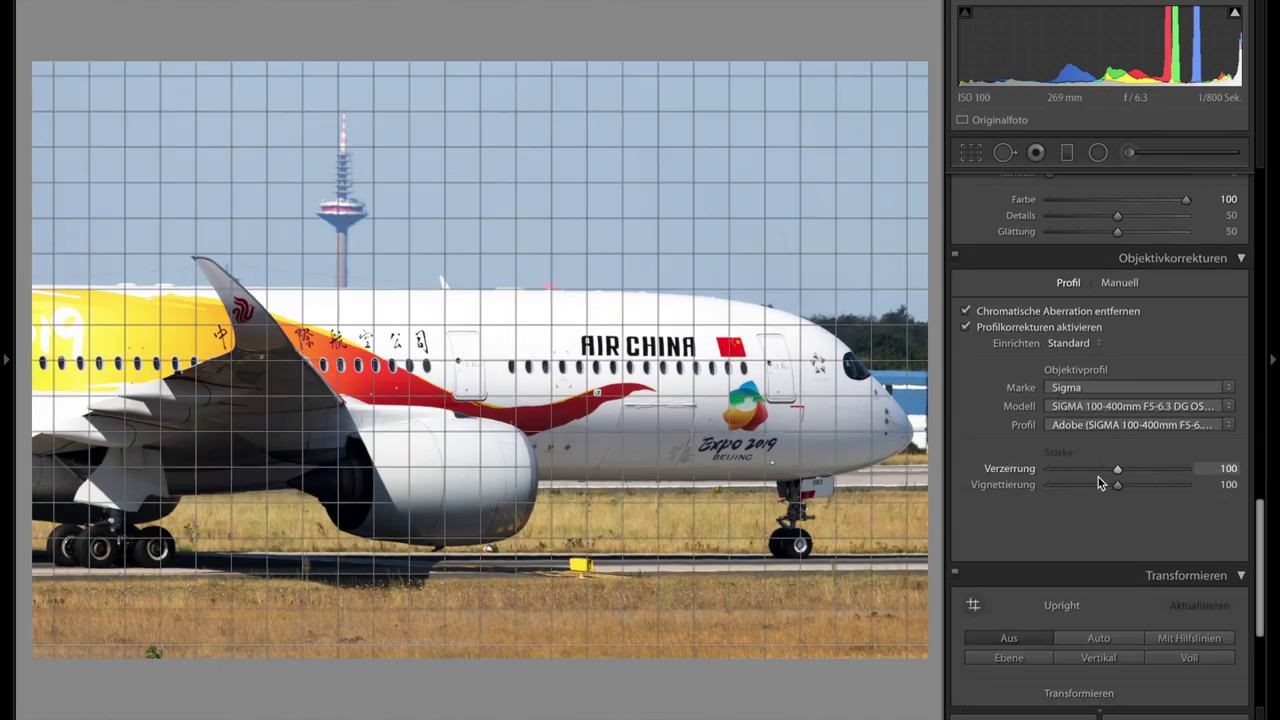
left_click_drag(1117, 484, 1051, 484)
left_click_drag(1165, 512, 1275, 525)
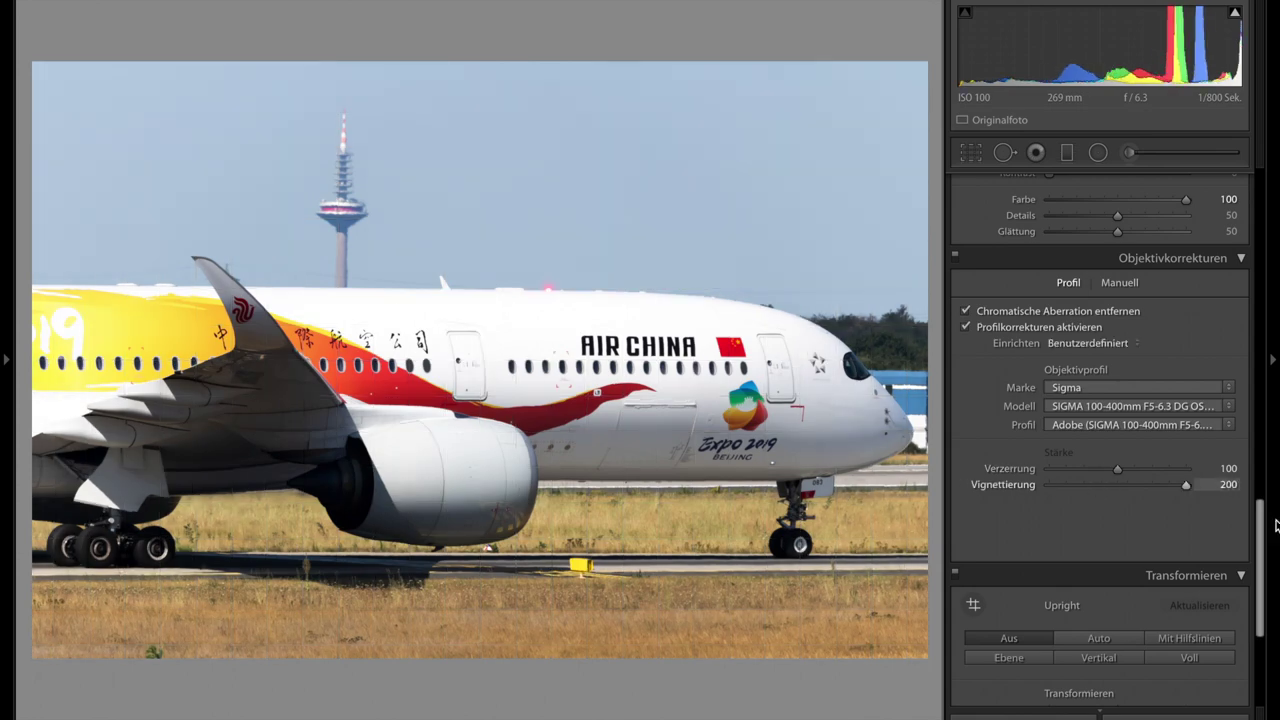
left_click_drag(1157, 522, 1130, 515)
scroll(1109, 368, "up", 2)
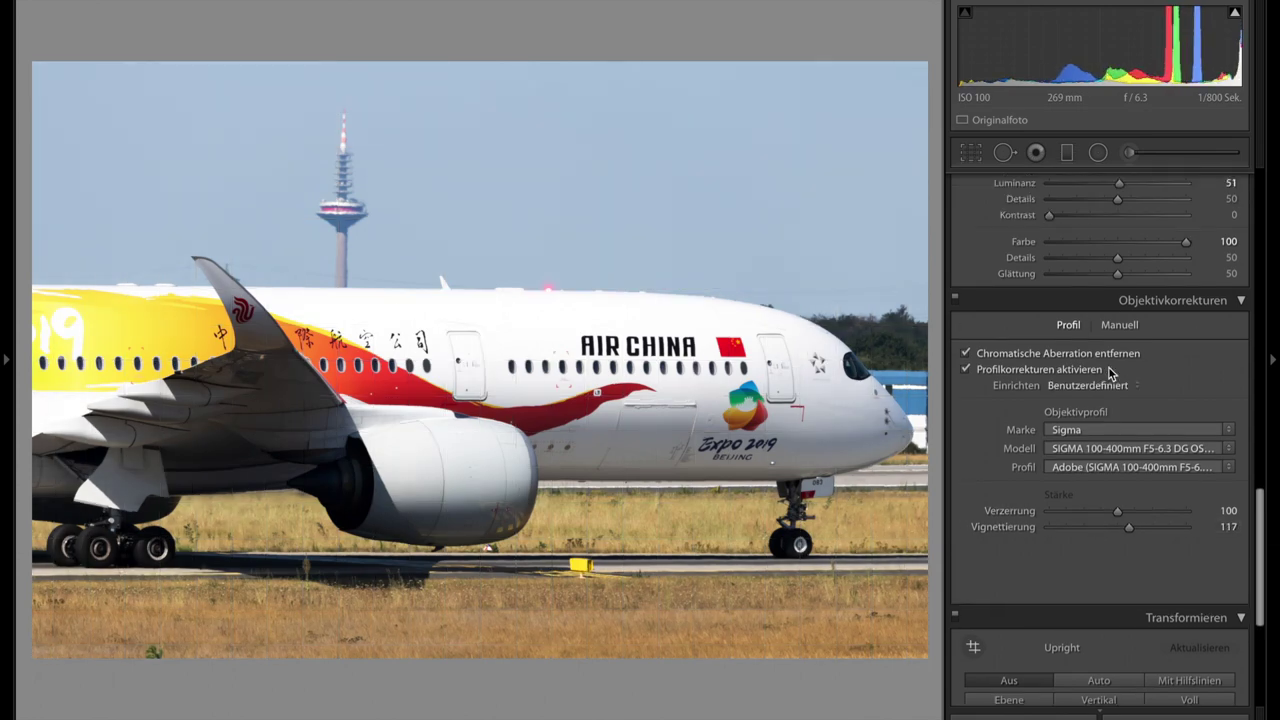
scroll(1108, 368, "up", 10)
scroll(1112, 446, "down", 1)
scroll(1113, 448, "down", 6)
scroll(1112, 447, "down", 2)
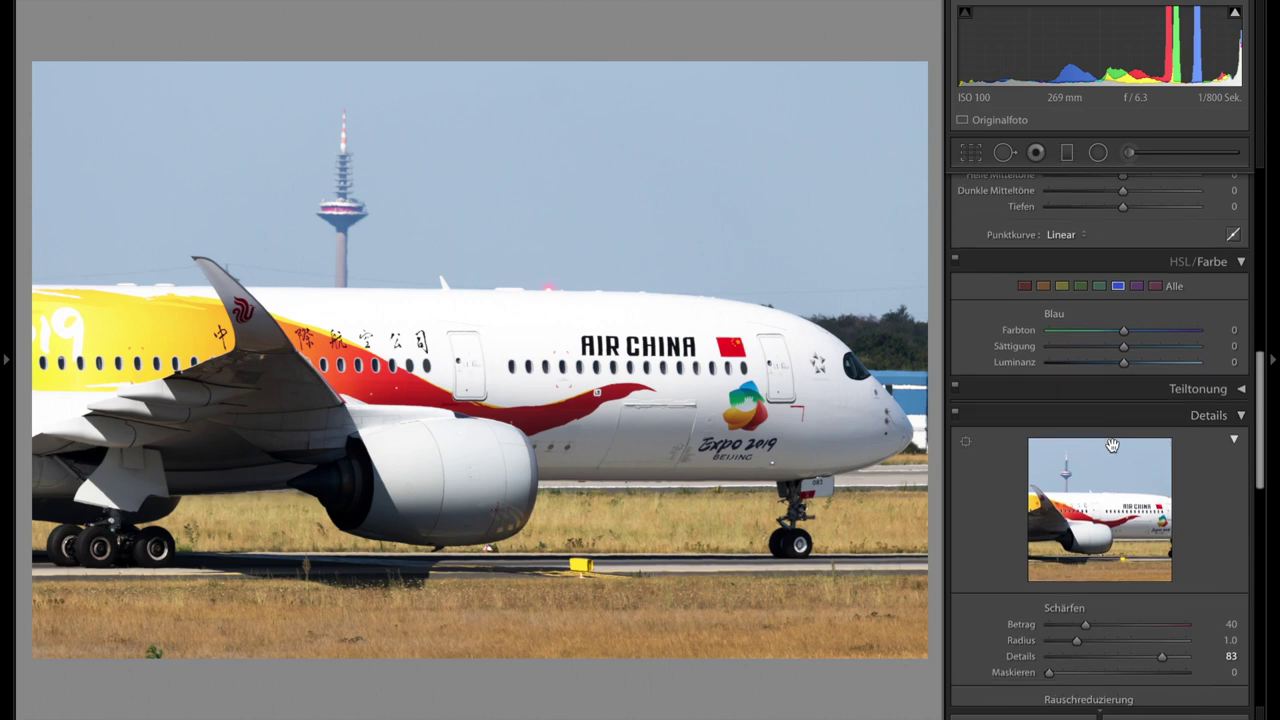
Raise Blue luminance to +33 in HSL so the sky reads lighter.
left_click_drag(1148, 366, 1148, 365)
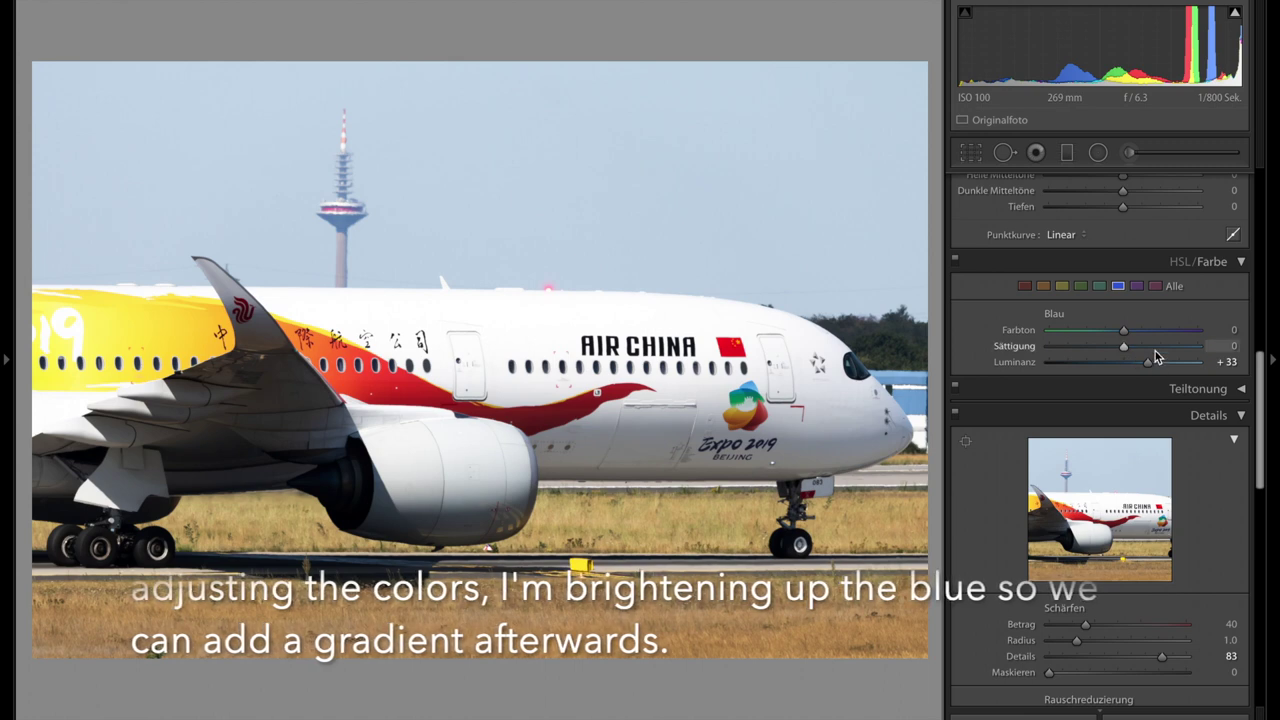
left_click(1068, 153)
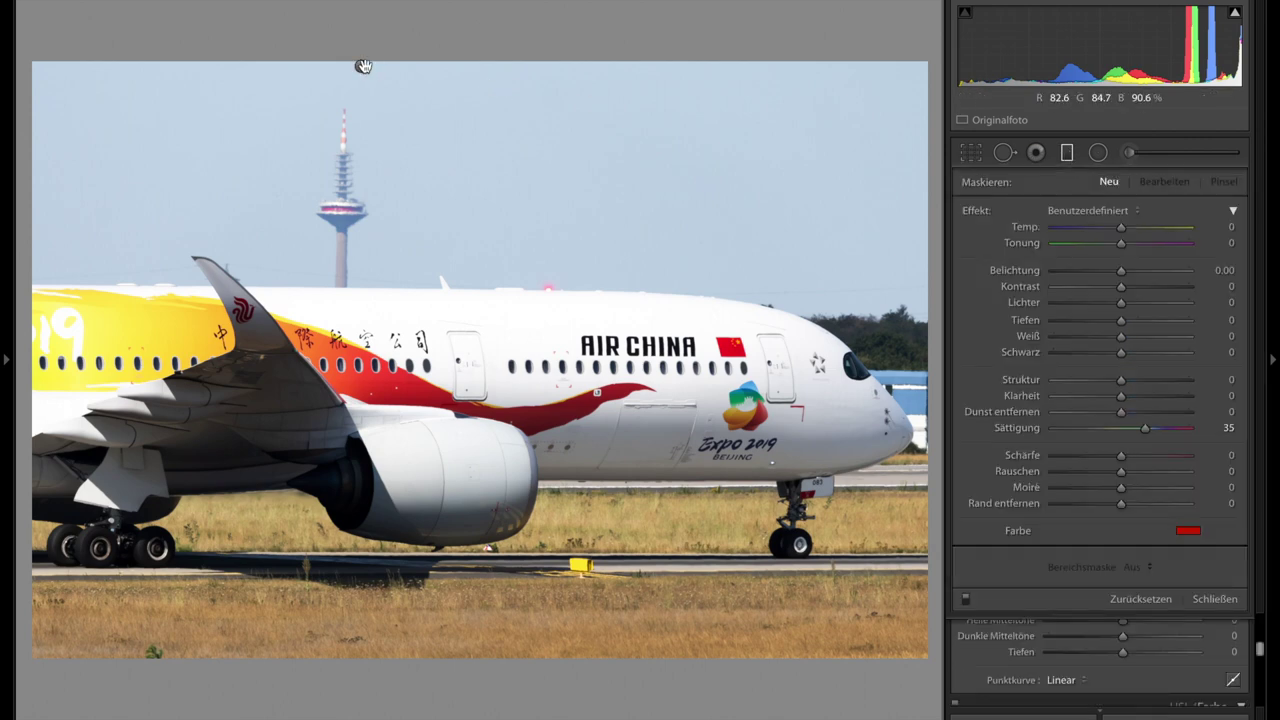
Add a sky graduated filter: Exposure −1.31, Highlights −44, Shadows −48, Blacks −40, Dehaze 24.
left_click(363, 66)
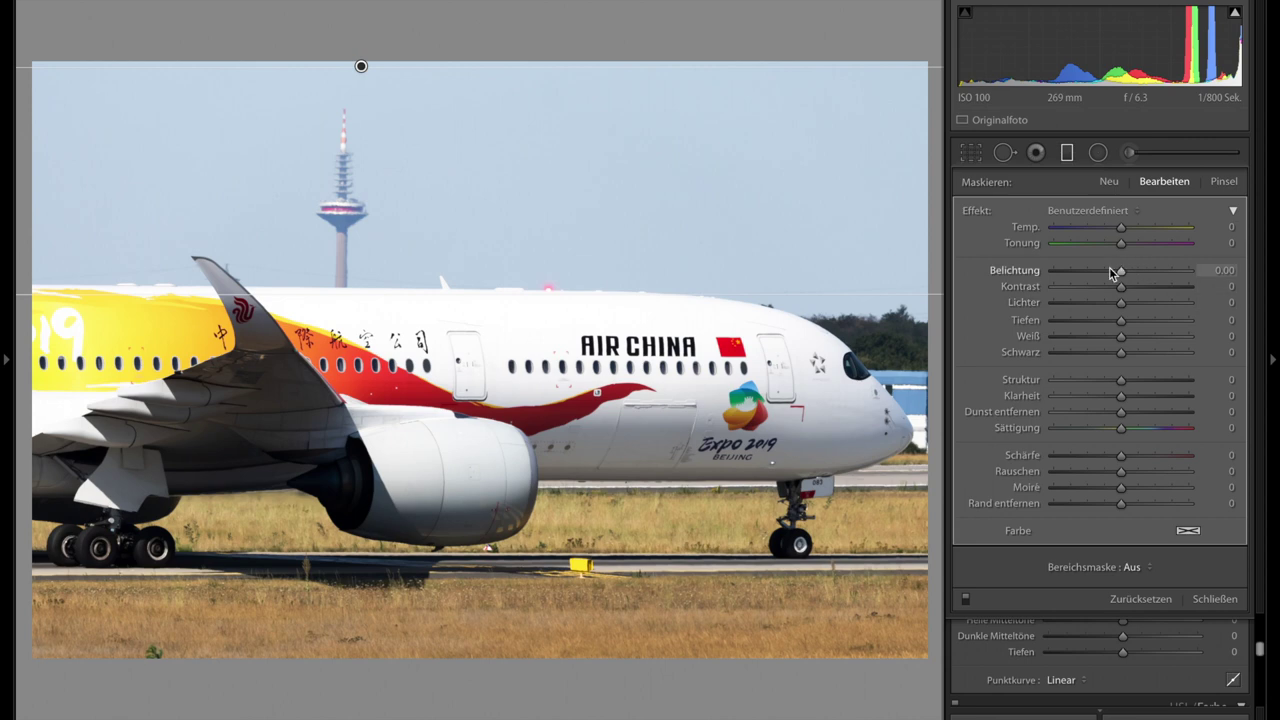
left_click_drag(1108, 270, 1109, 271)
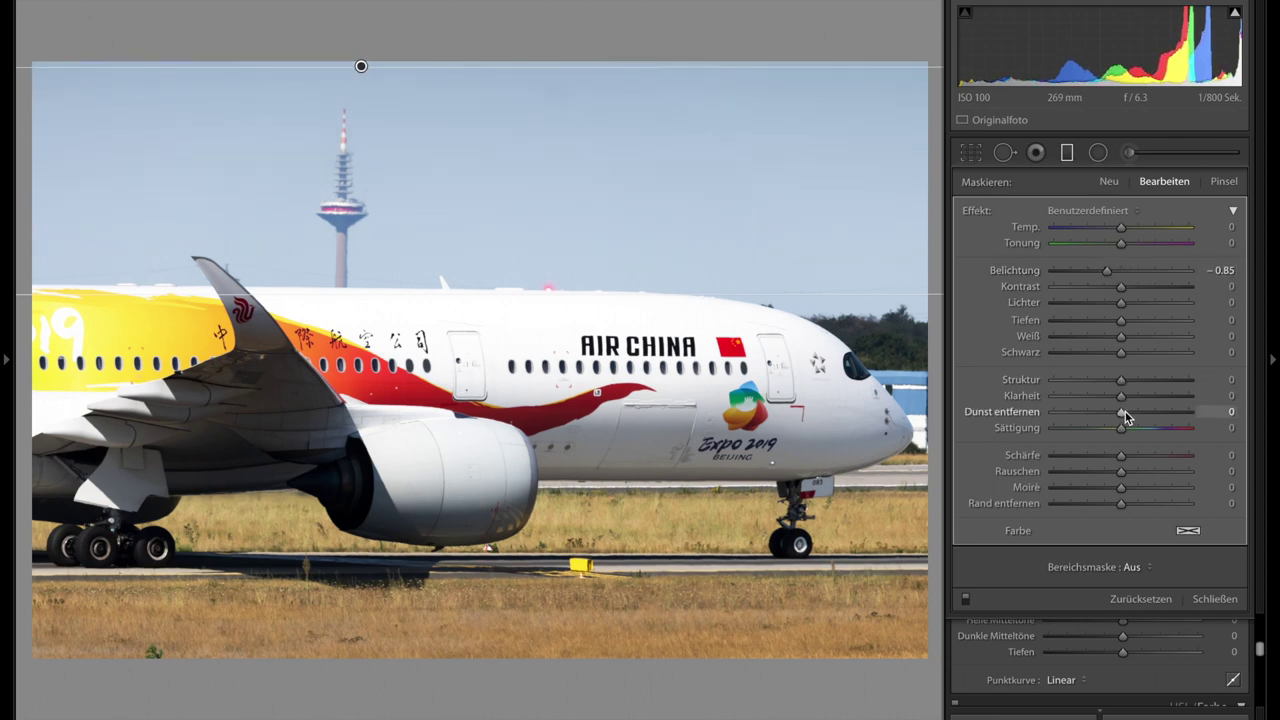
left_click_drag(1130, 416, 1143, 429)
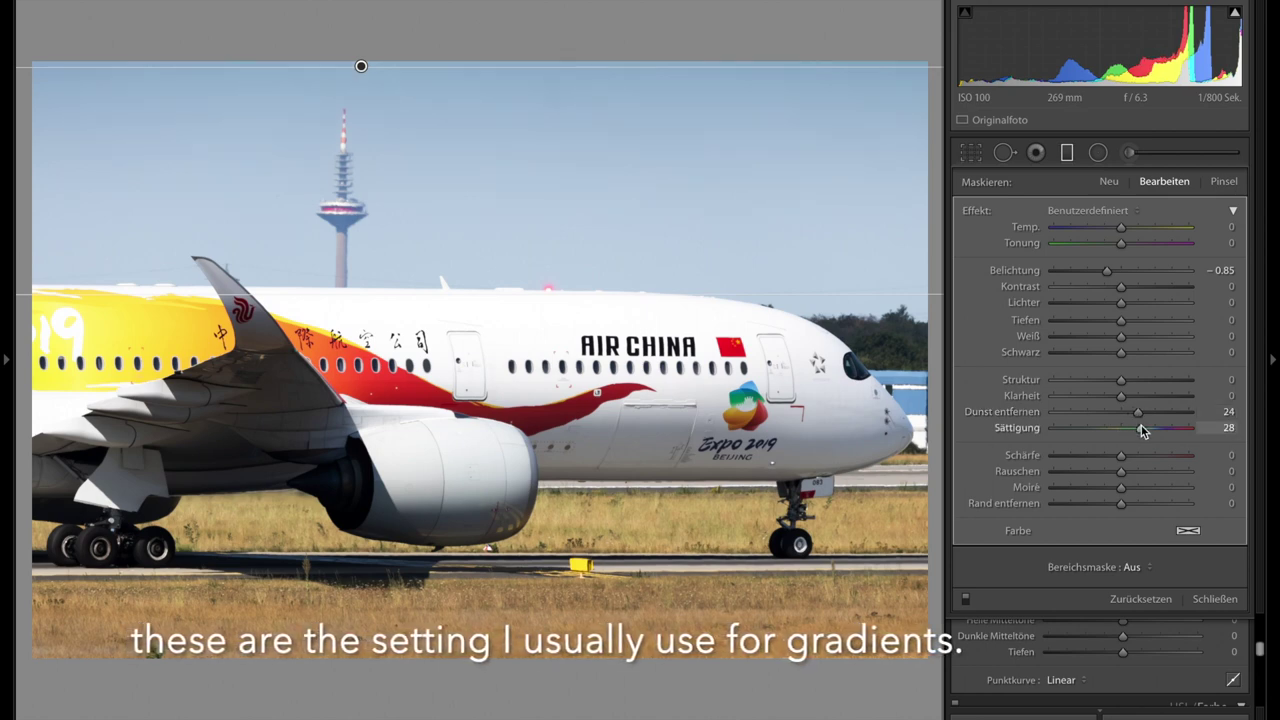
mouse_move(1121, 352)
left_mouse_down()
mouse_move(1094, 352)
mouse_move(1089, 326)
left_mouse_up()
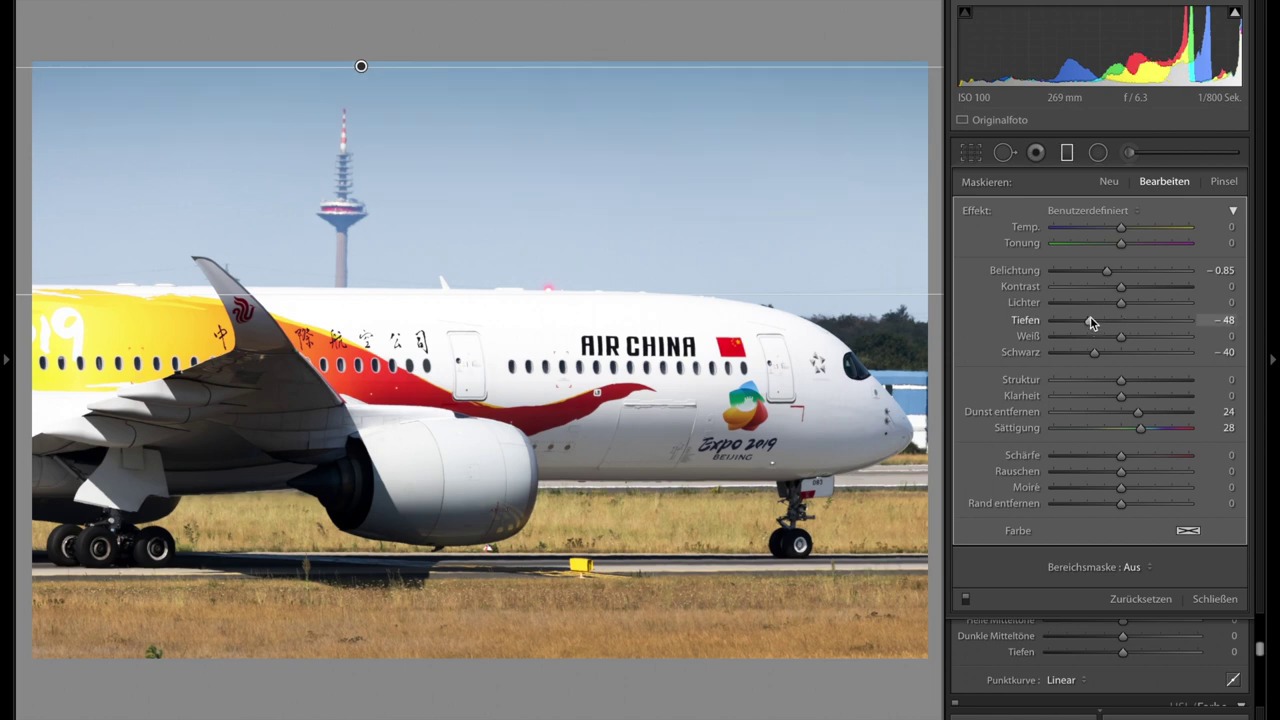
left_click_drag(1092, 303, 1091, 302)
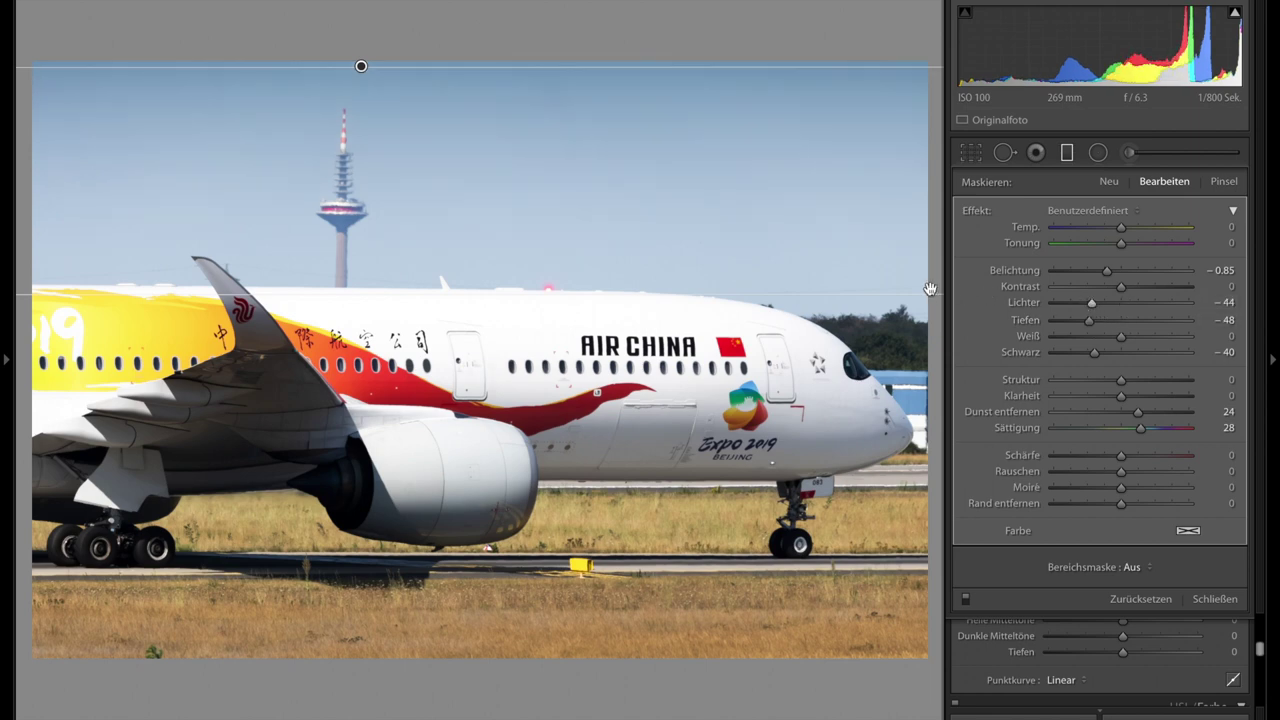
left_click_drag(930, 292, 930, 304)
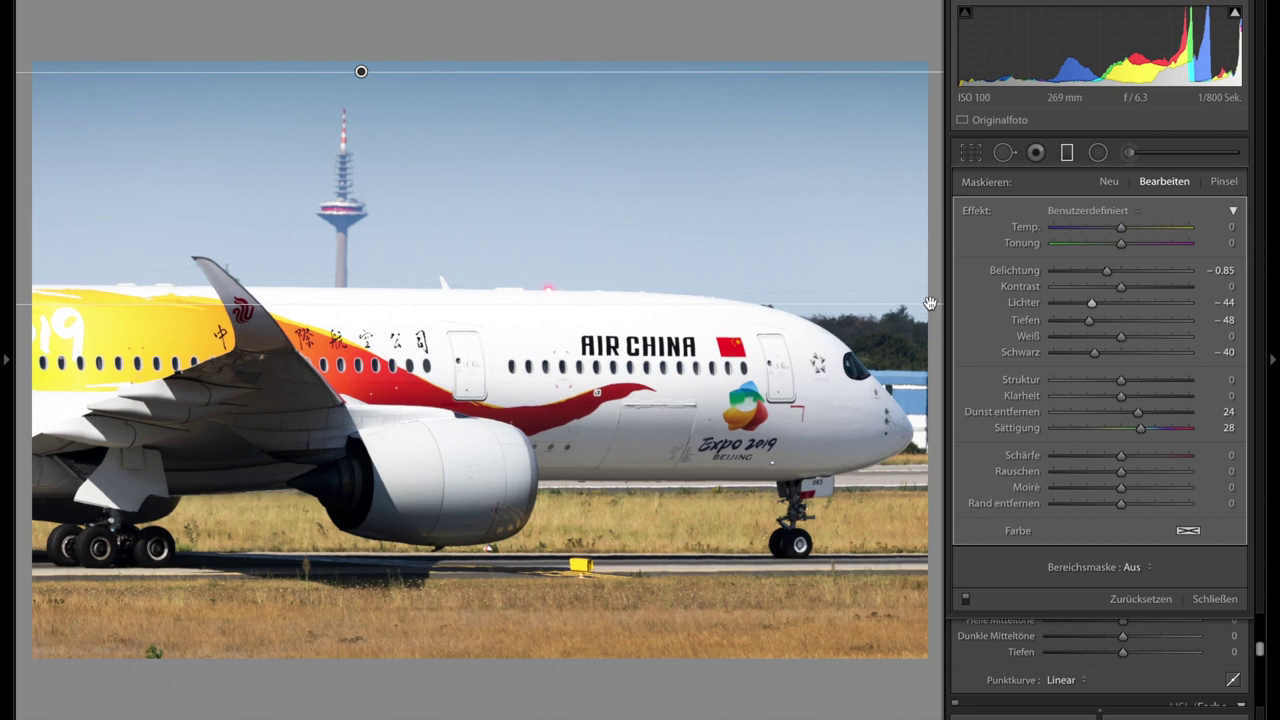
left_click_drag(1105, 274, 1099, 275)
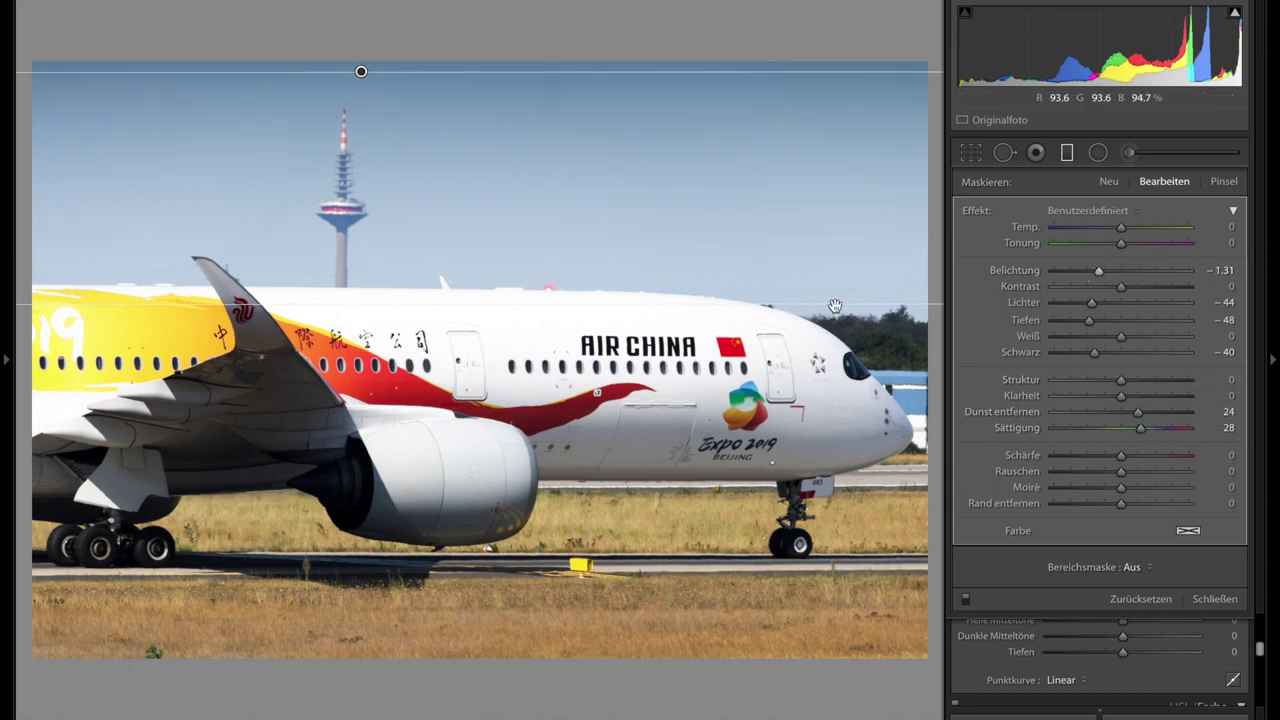
left_click_drag(836, 304, 836, 315)
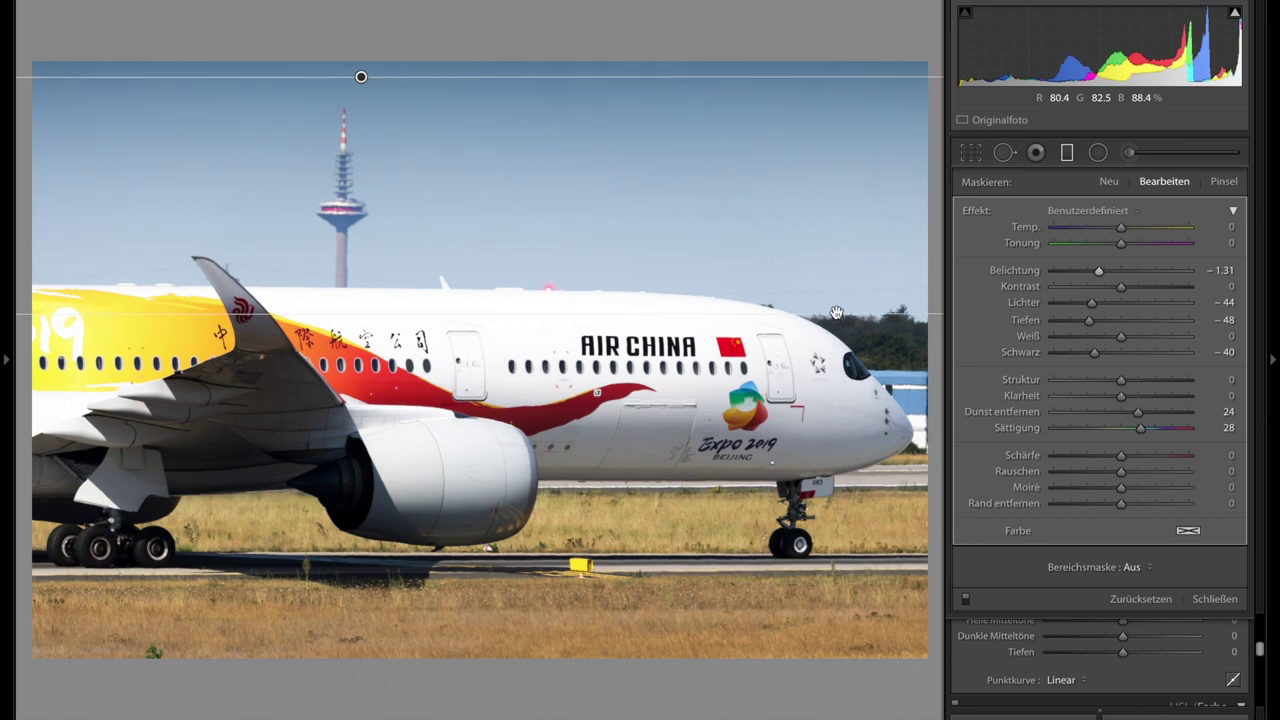
key("Return")
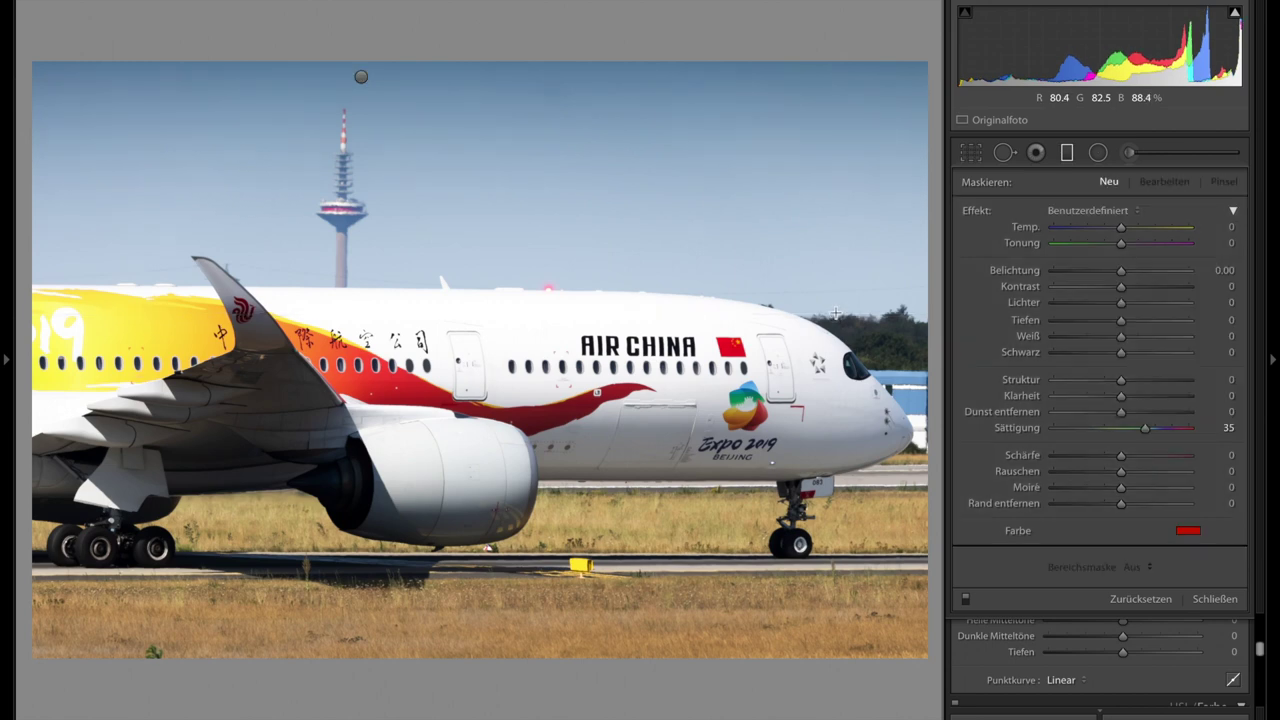
Cool the white balance to Temp 4855, Tint +6, and raise Structure to +21.
key("m")
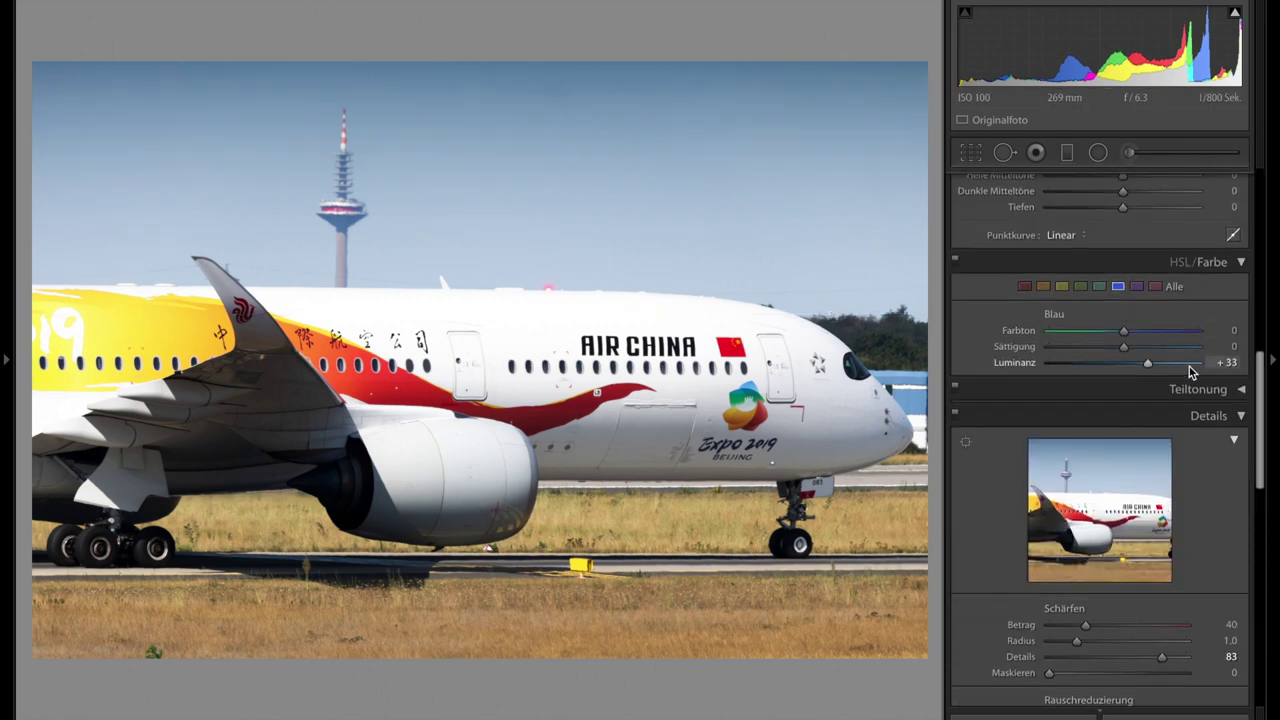
scroll(1190, 366, "up", 2)
left_click(1025, 379)
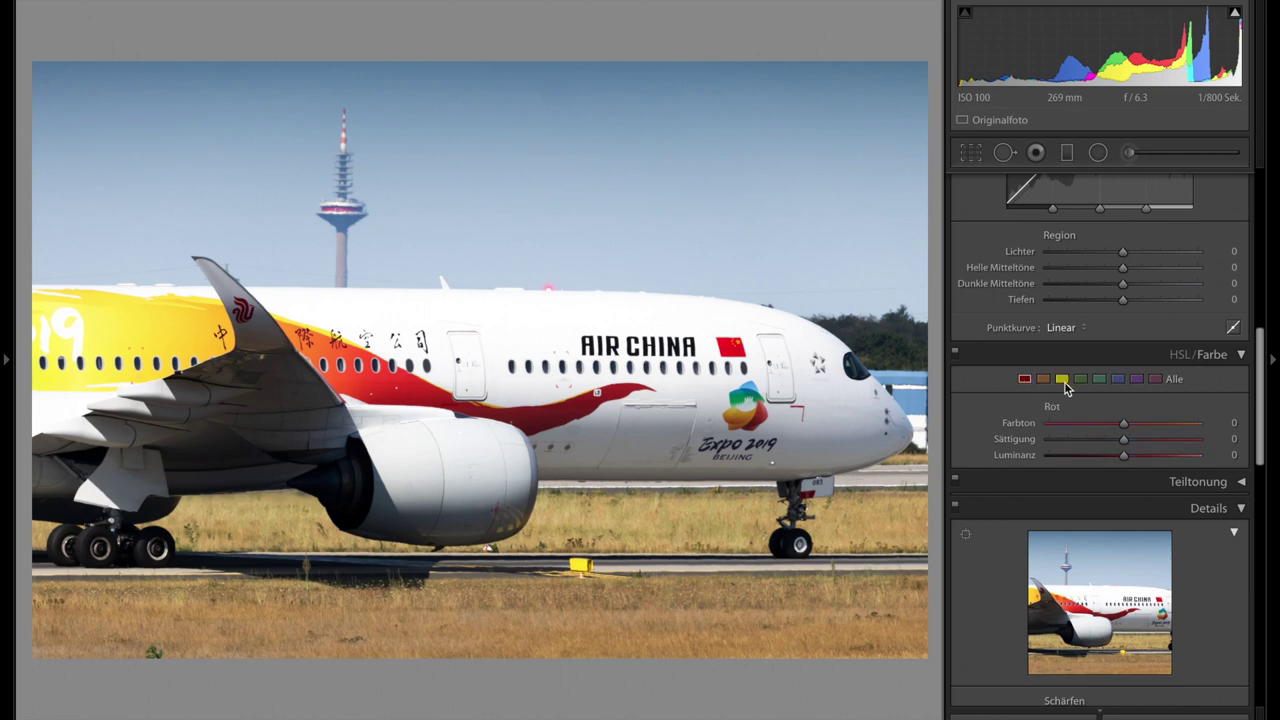
scroll(1147, 436, "up", 1)
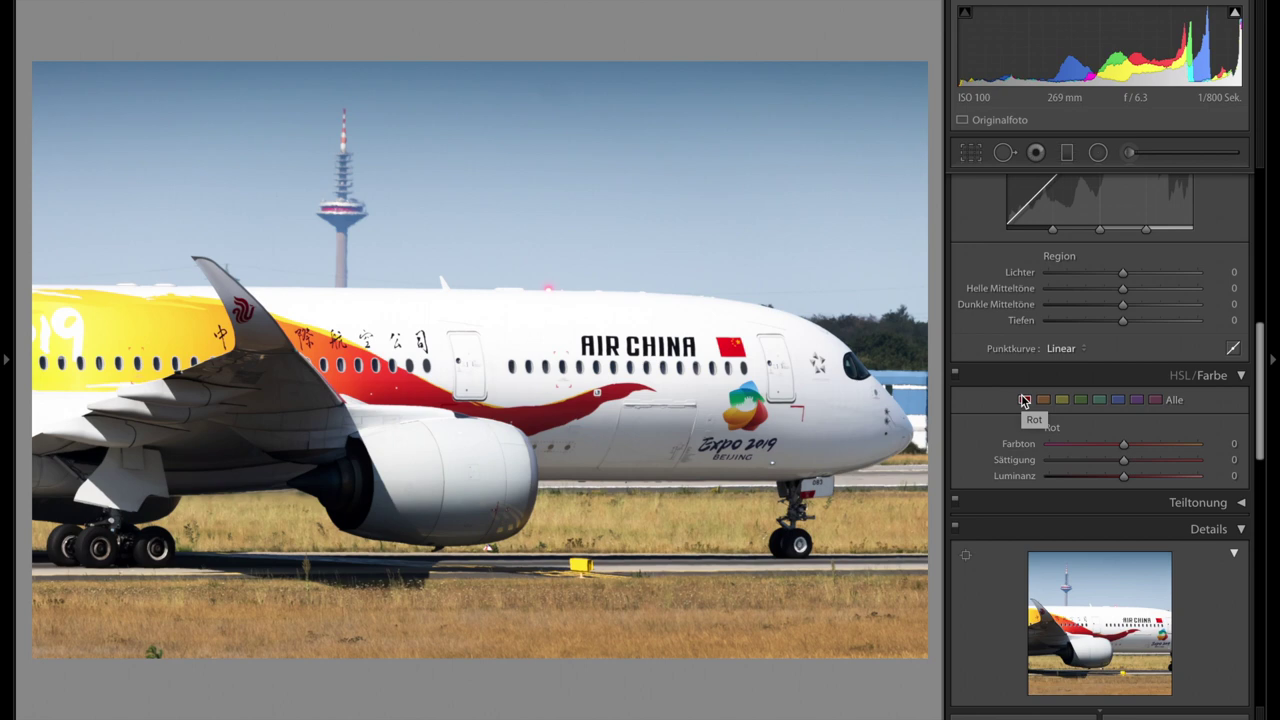
scroll(1025, 400, "up", 6)
scroll(1040, 398, "up", 4)
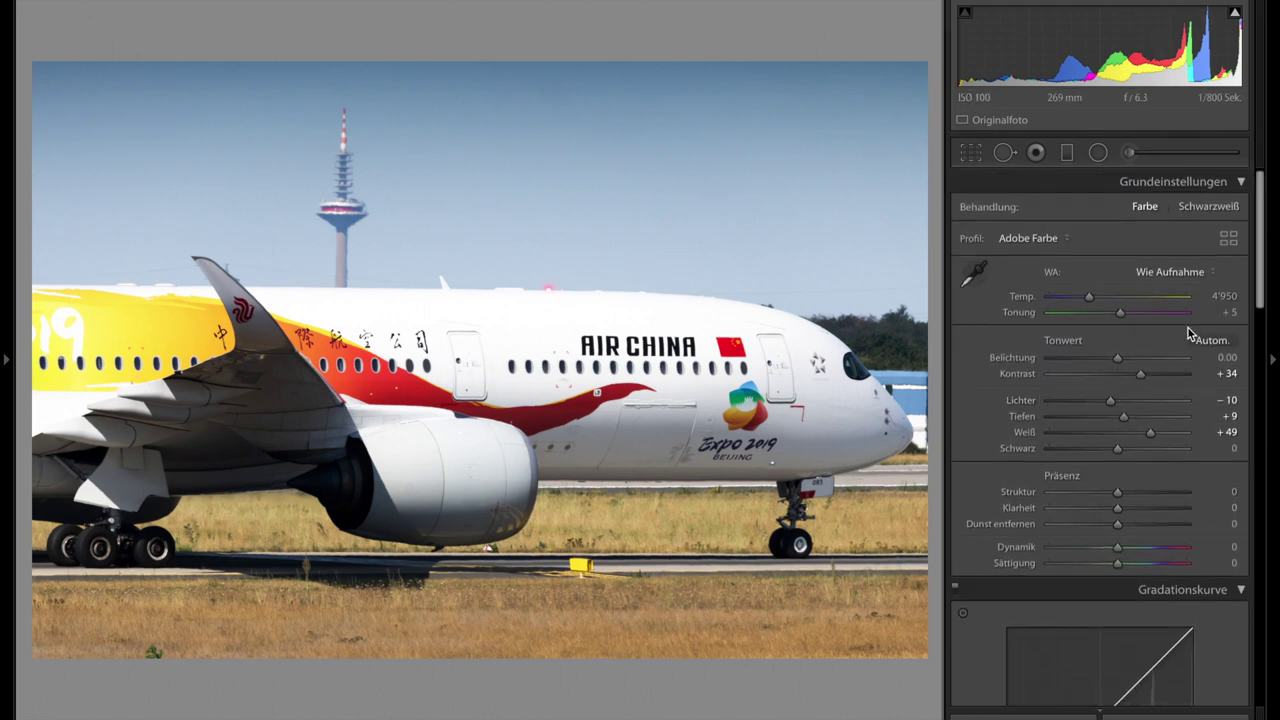
left_click_drag(1216, 301, 1217, 297)
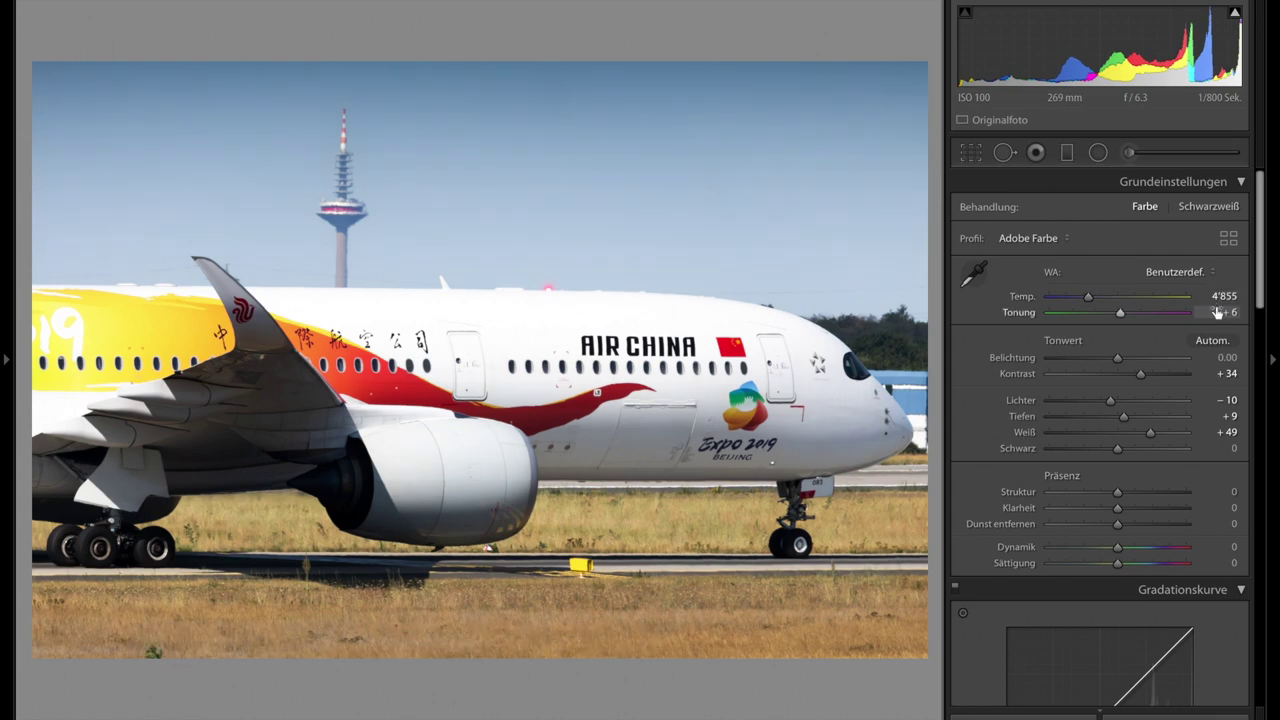
left_click(756, 412)
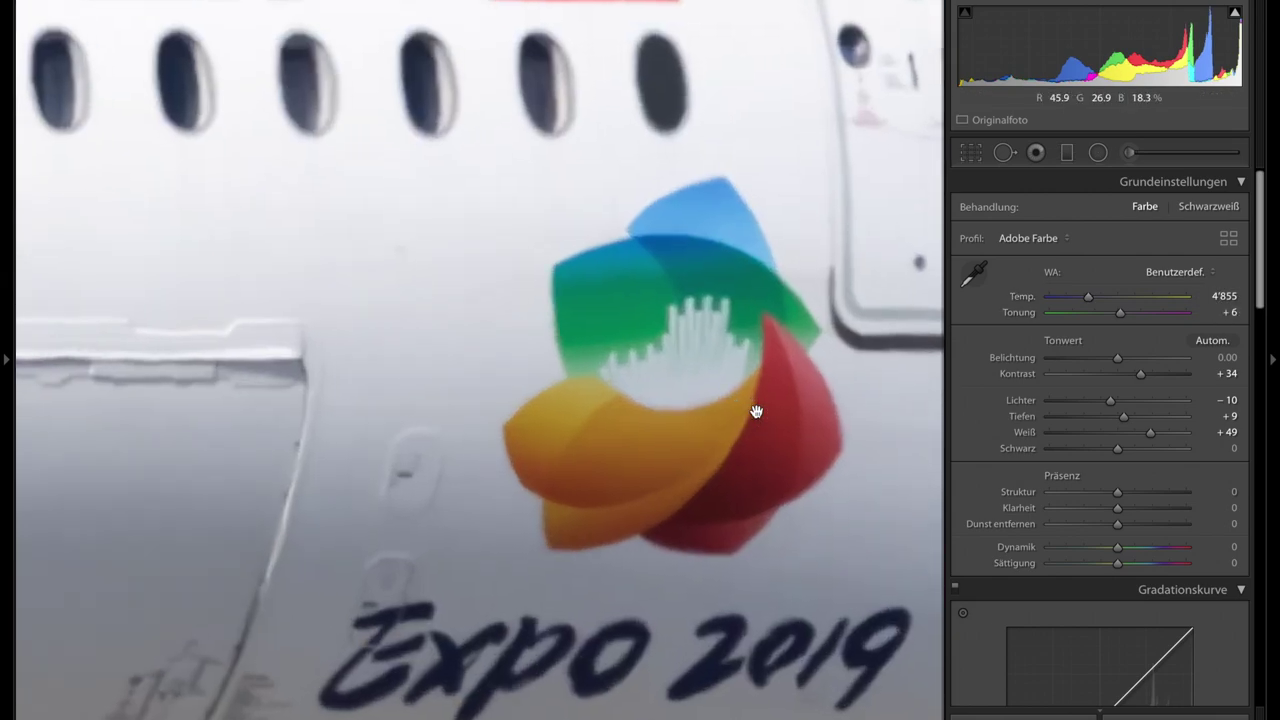
left_click(756, 412)
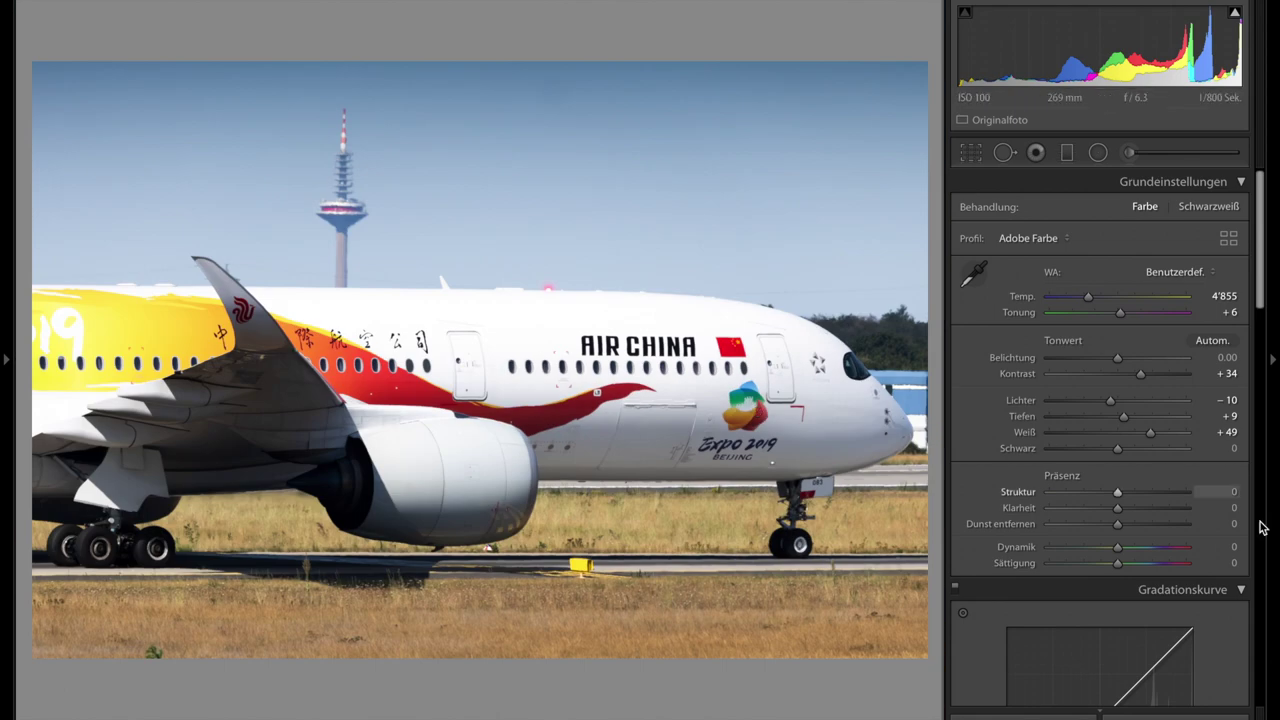
left_click(1131, 493)
left_click_drag(1131, 494, 1134, 494)
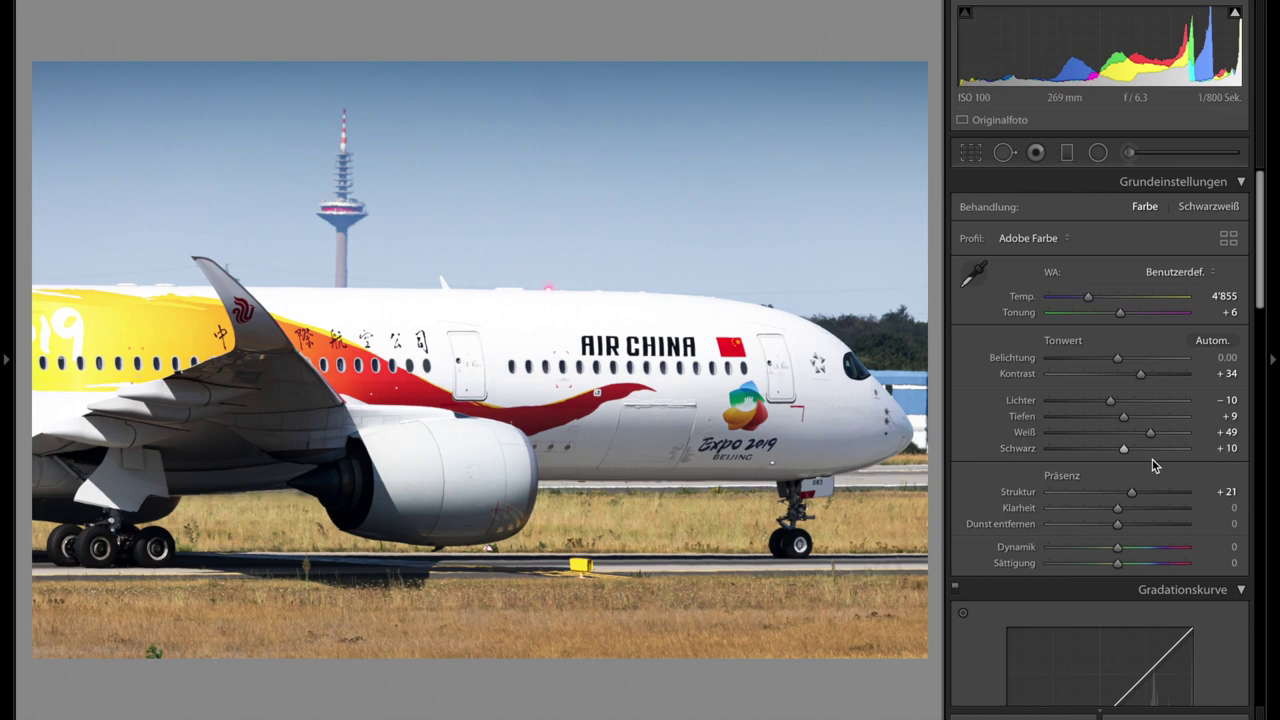
Boost Red saturation to +31 and Orange saturation to +14.
scroll(1152, 465, "down", 5)
scroll(1155, 456, "down", 2)
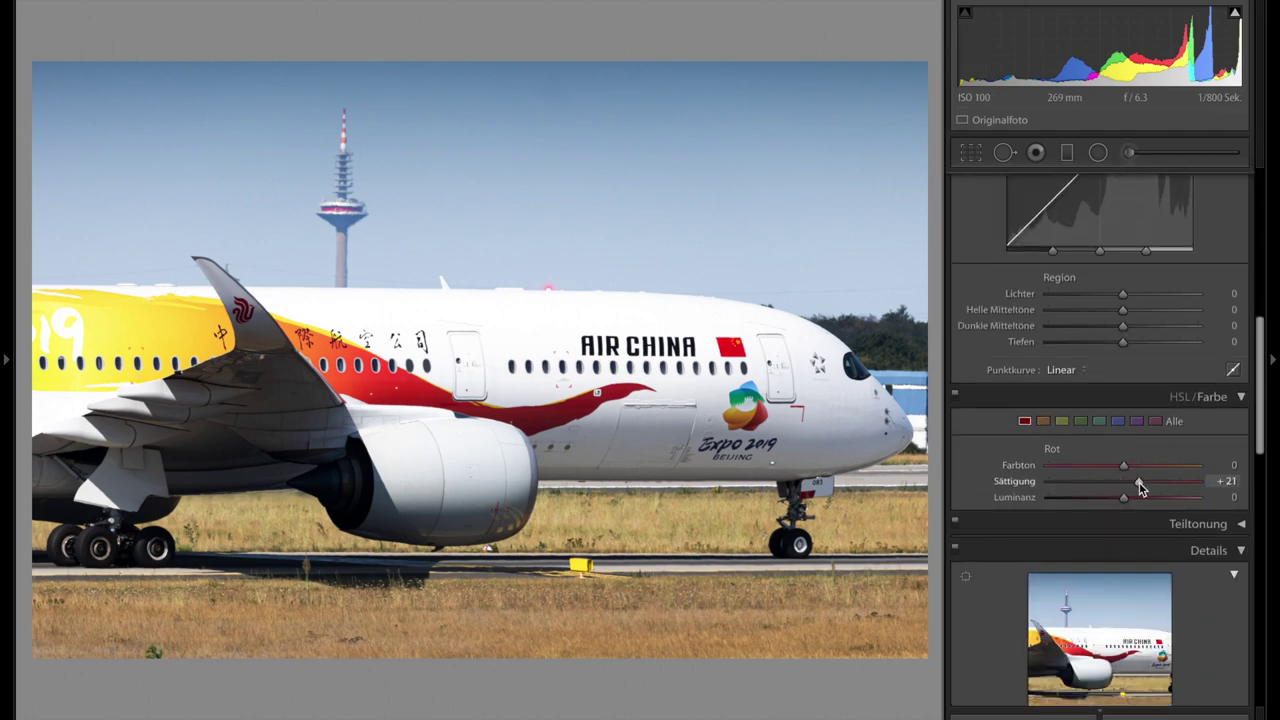
left_click_drag(1141, 487, 1148, 486)
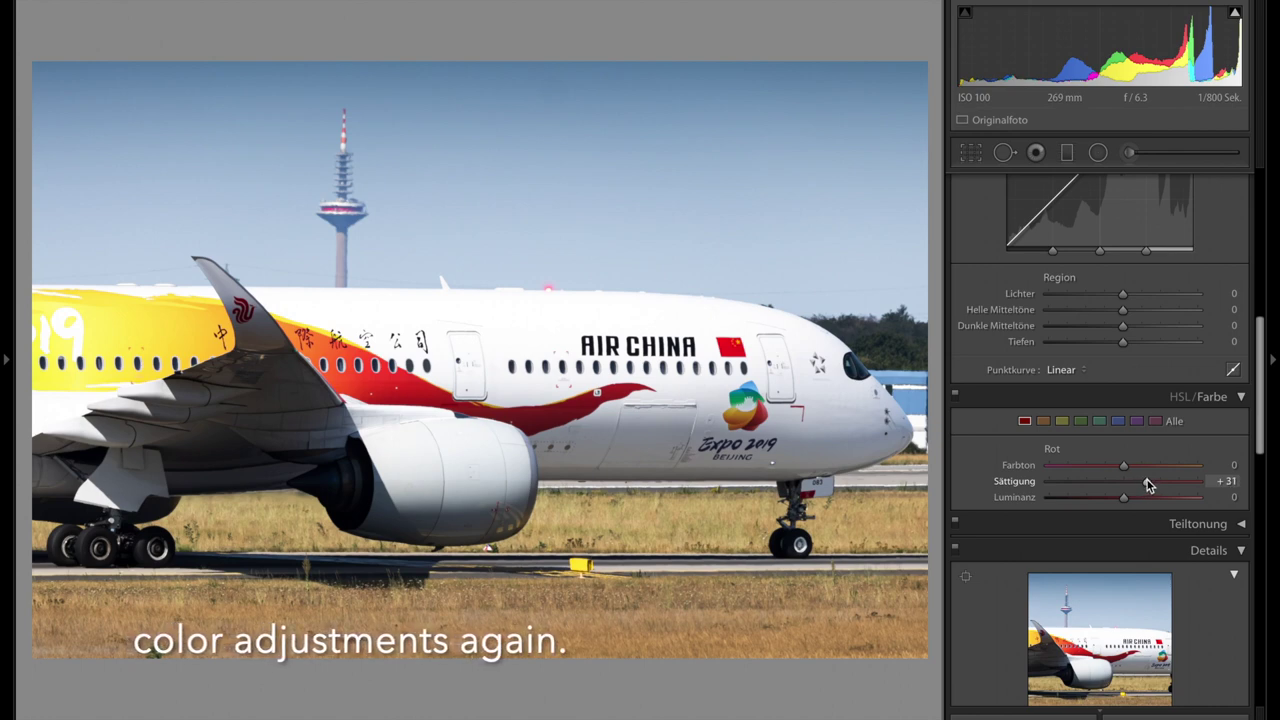
left_click(1043, 421)
left_click_drag(1124, 481, 693, 489)
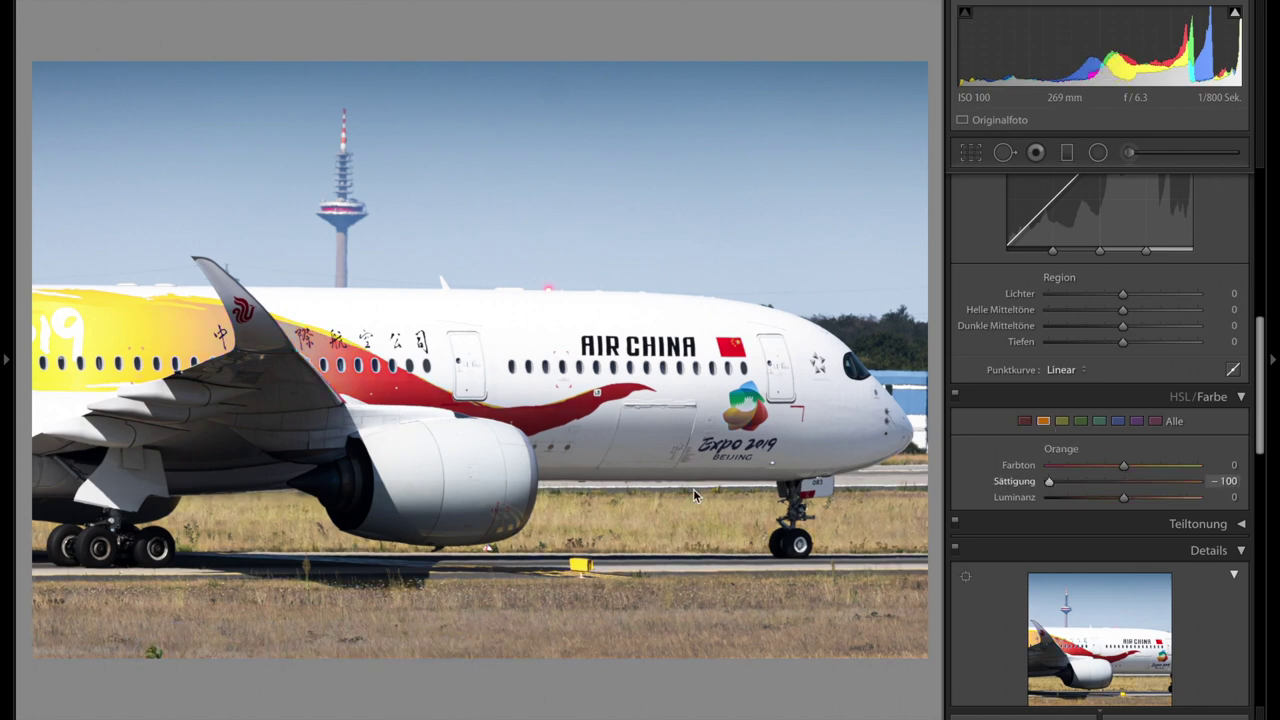
left_click_drag(693, 489, 1145, 501)
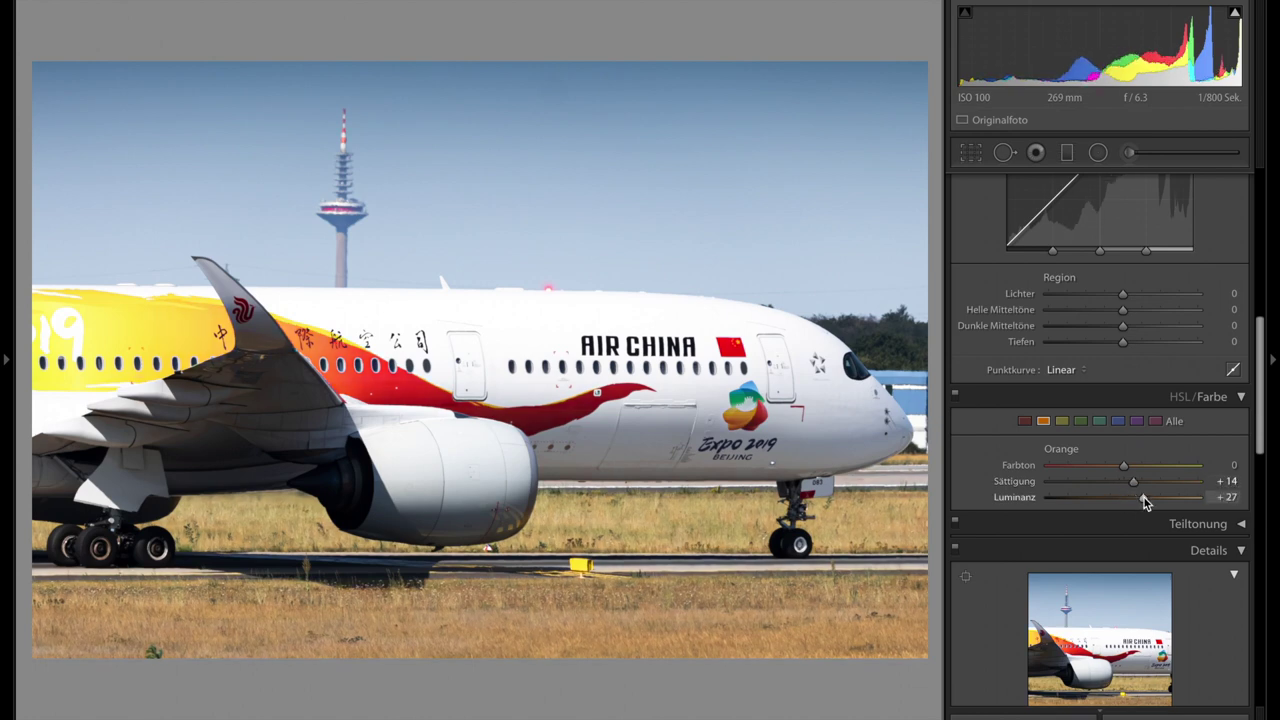
Shift the Yellow hue to −10 and set Yellow luminance to +20.
left_click(1062, 422)
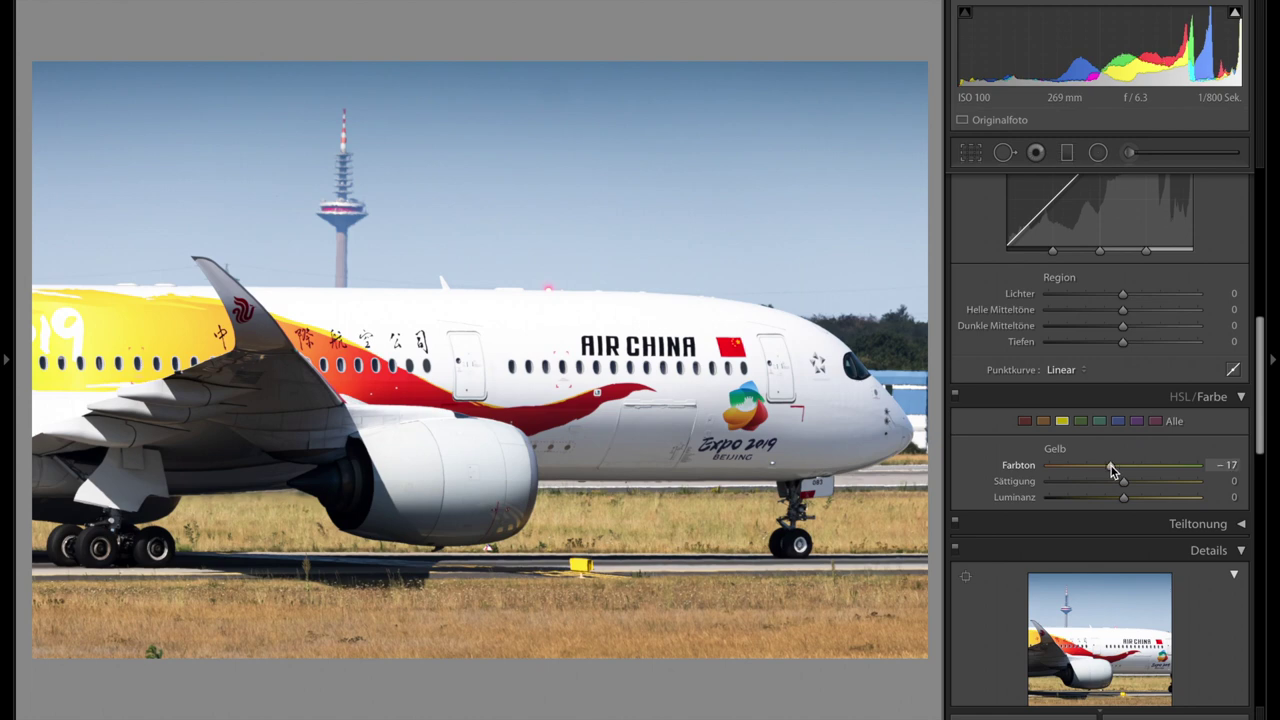
left_click_drag(1111, 466, 1116, 466)
left_click(1143, 498)
left_click_drag(1146, 503, 1140, 503)
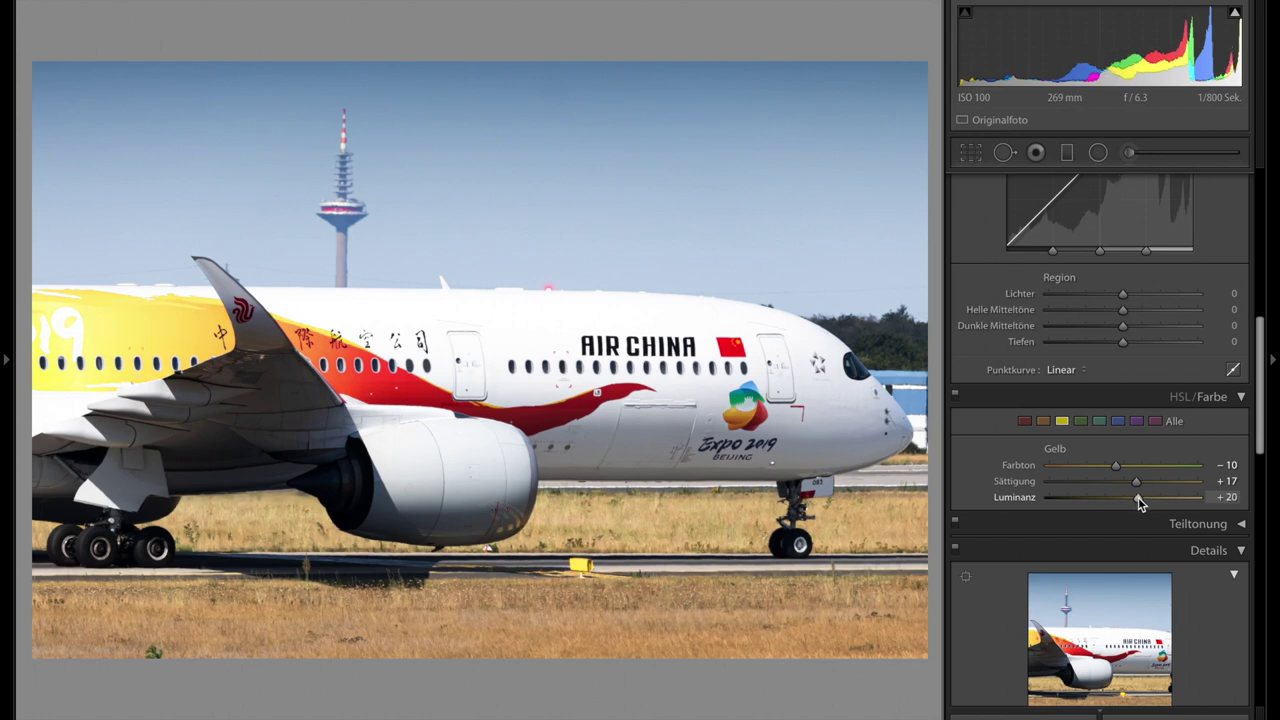
Review Greens and Purples, then settle Magenta saturation at +18.
left_click(1081, 421)
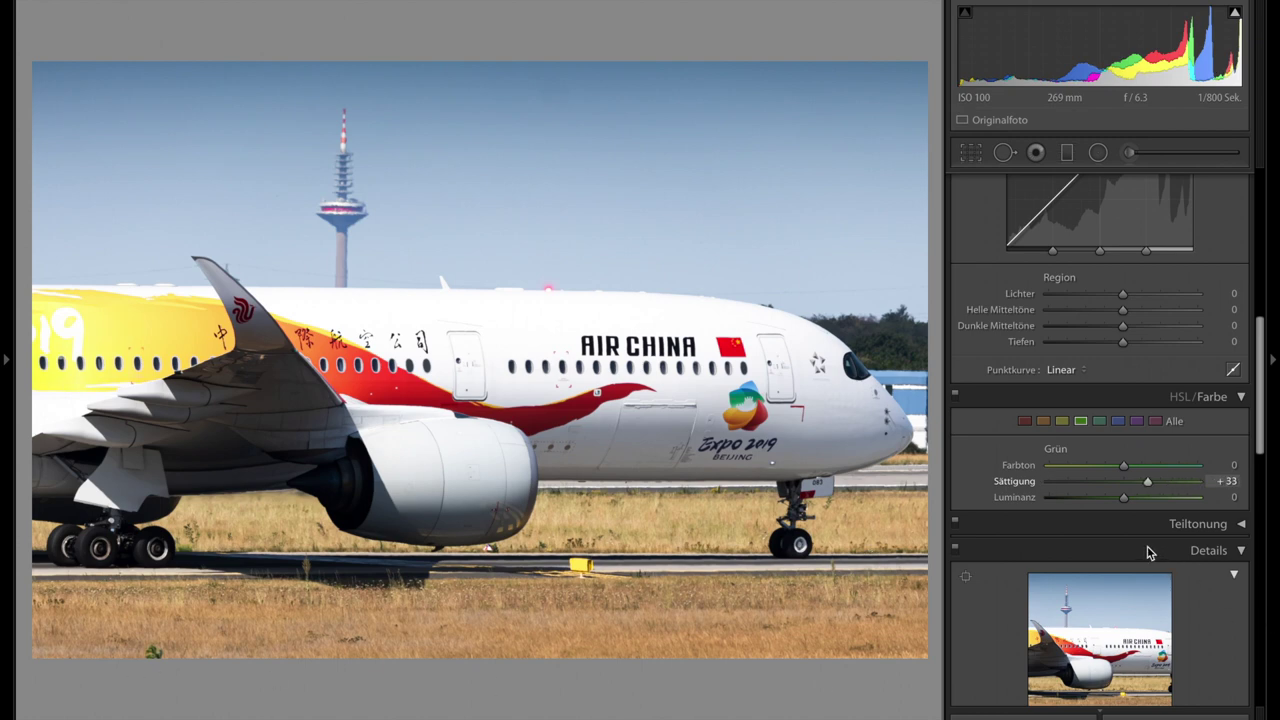
left_click(1137, 421)
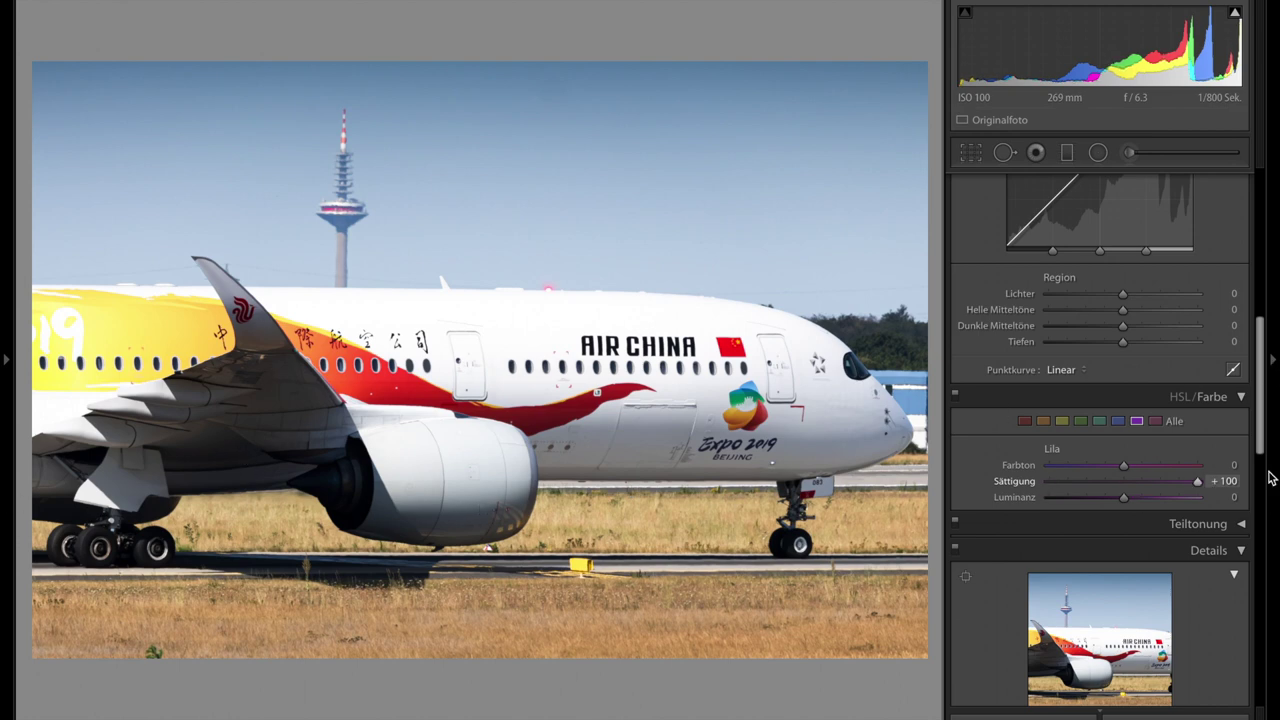
left_click(1155, 423)
left_click_drag(1134, 480, 555, 490)
left_click_drag(1197, 481, 1049, 481)
left_click_drag(1197, 481, 1138, 481)
left_click_drag(1146, 430, 1144, 430)
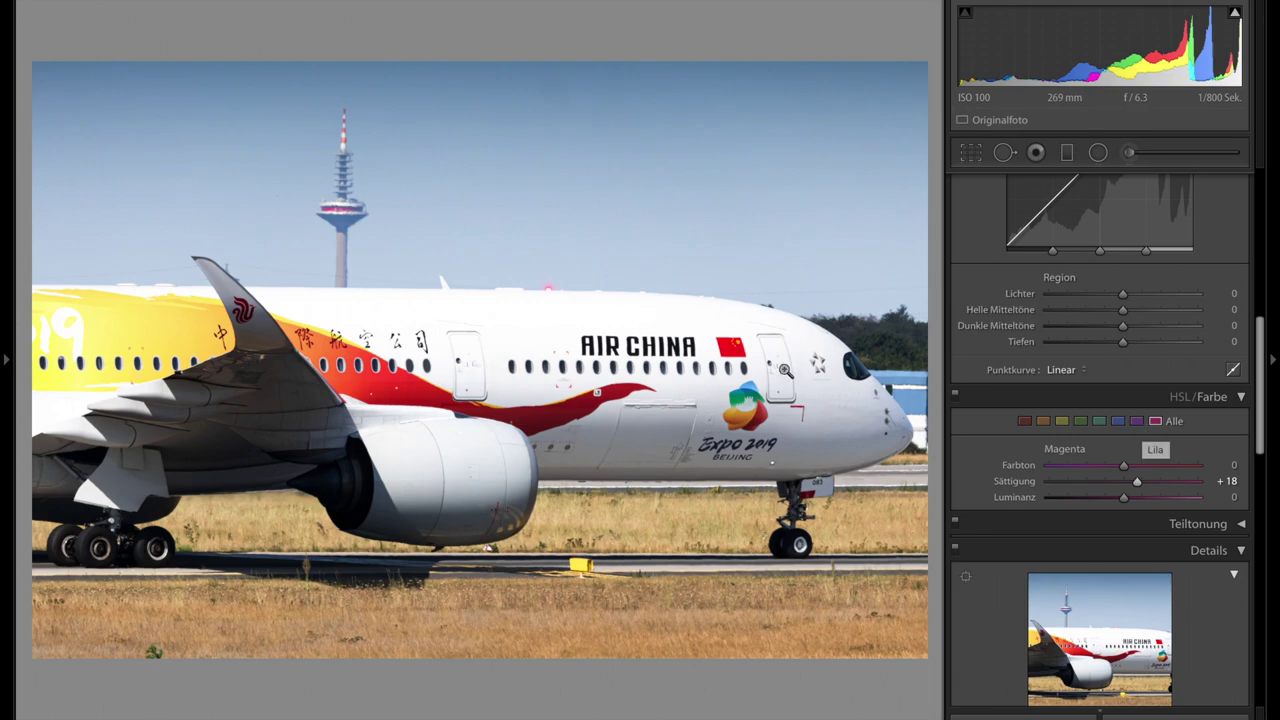
left_click(700, 371)
Inspect the fuselage, then brush the red beacon and warm it to Temp +8.
left_click_drag(474, 357, 994, 371)
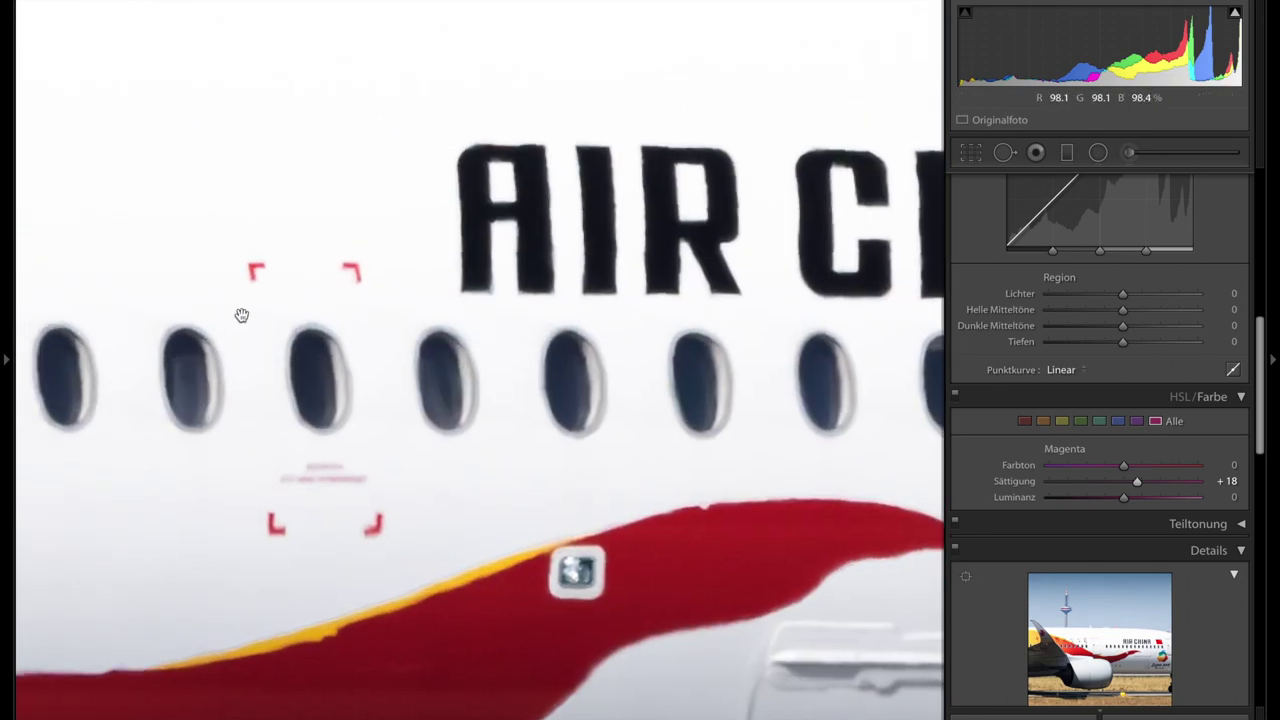
left_click_drag(273, 315, 934, 318)
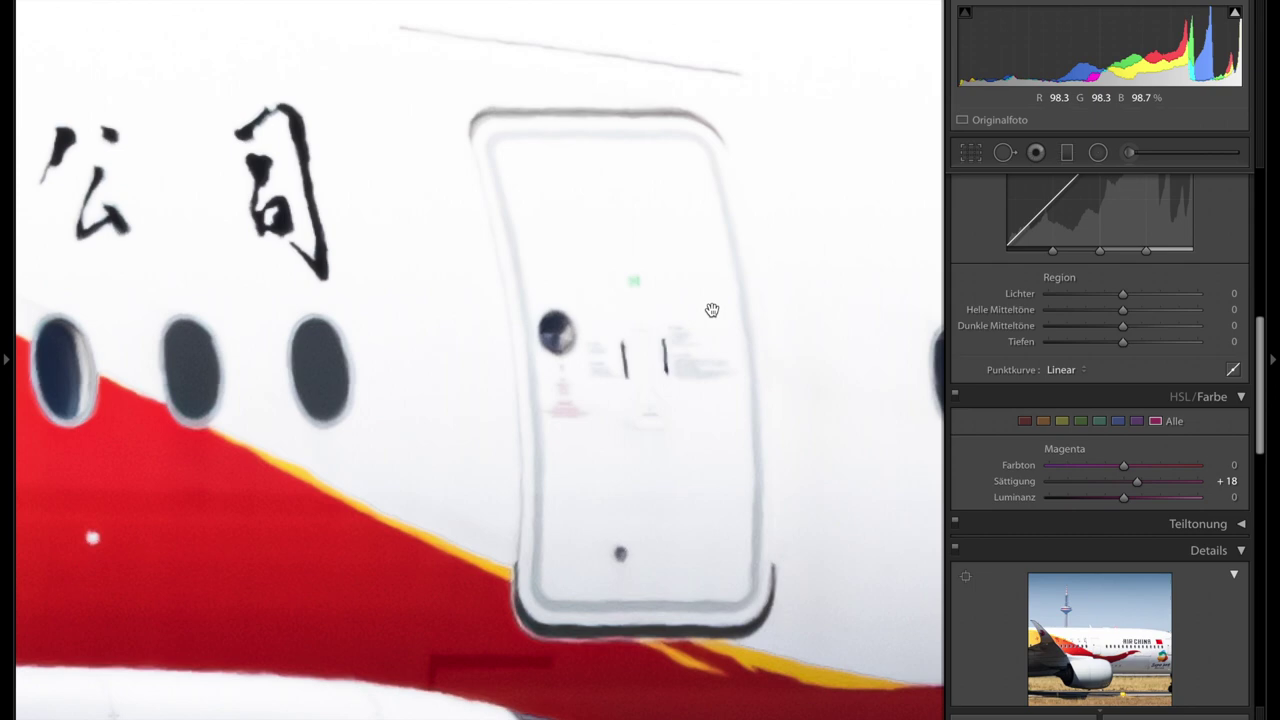
left_click(712, 310)
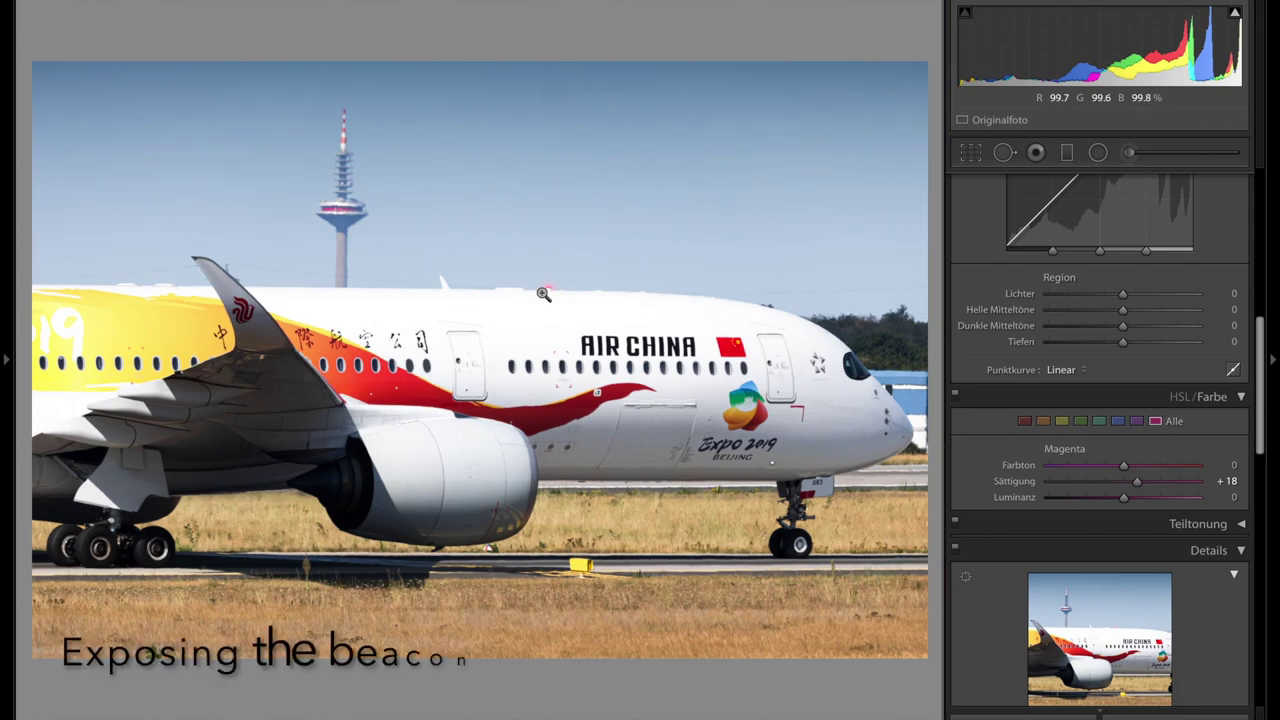
left_click(548, 296)
key("k")
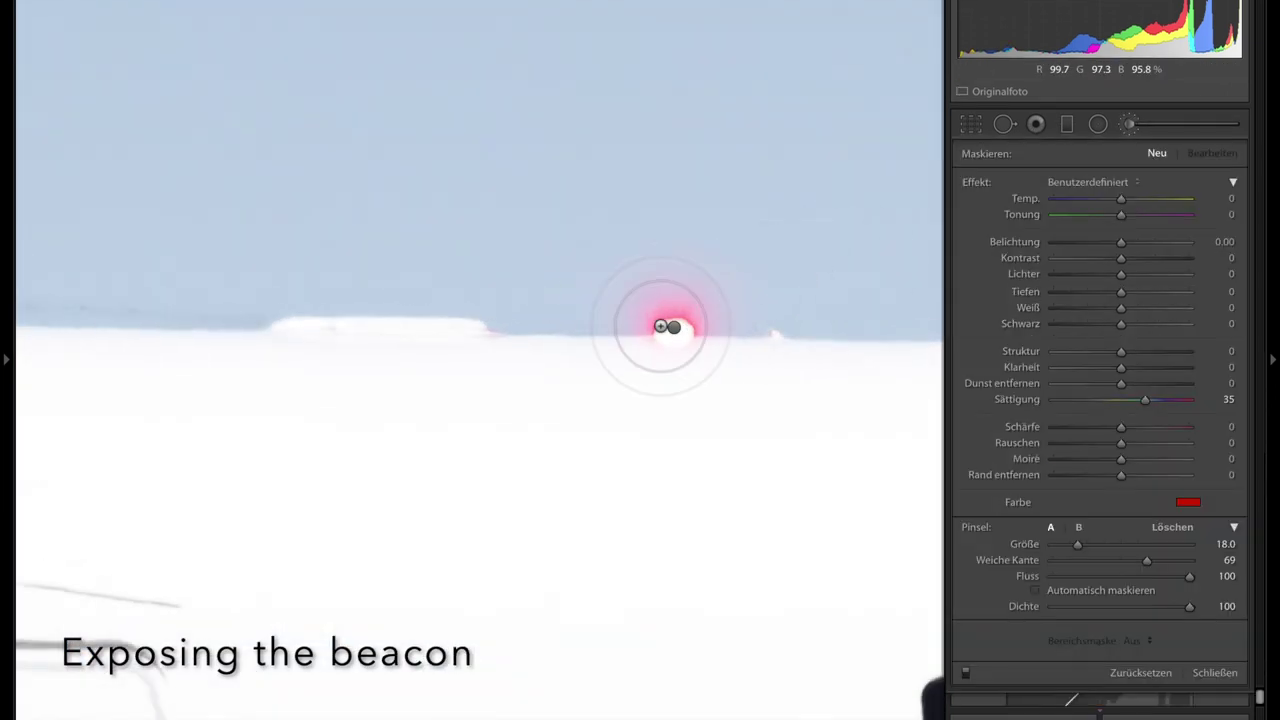
left_click_drag(661, 326, 668, 328)
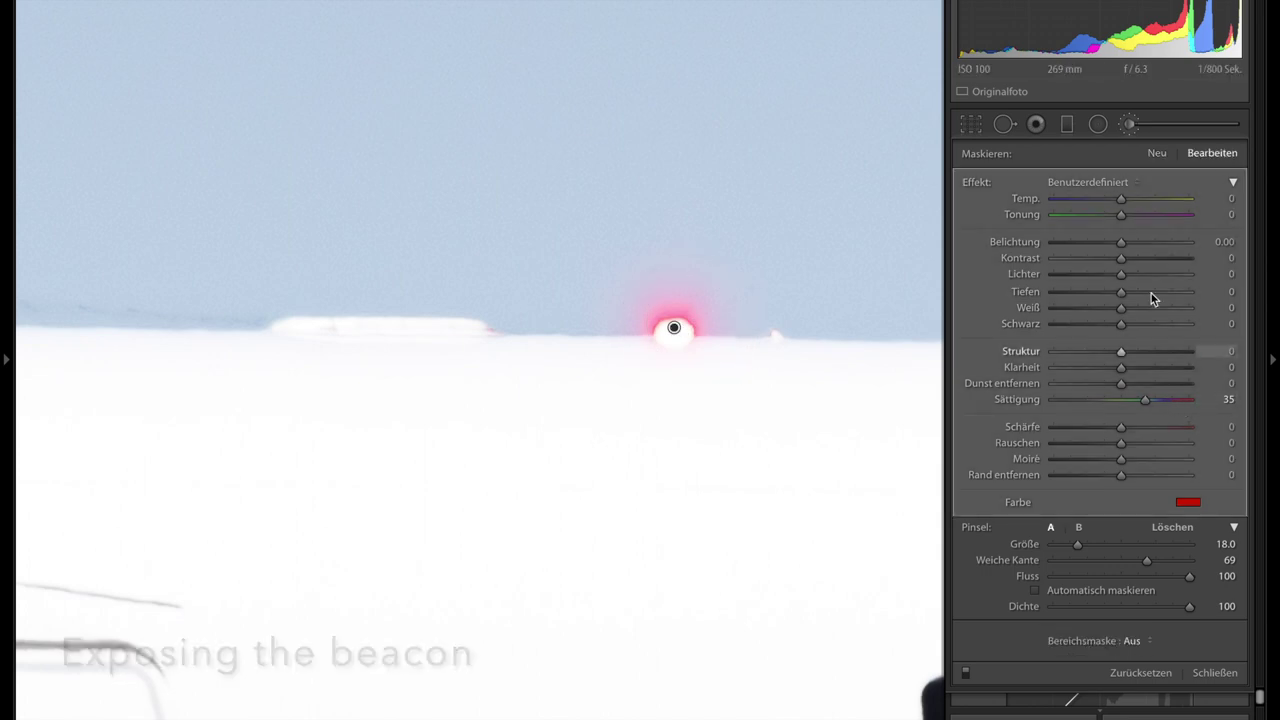
left_click_drag(1122, 199, 1129, 199)
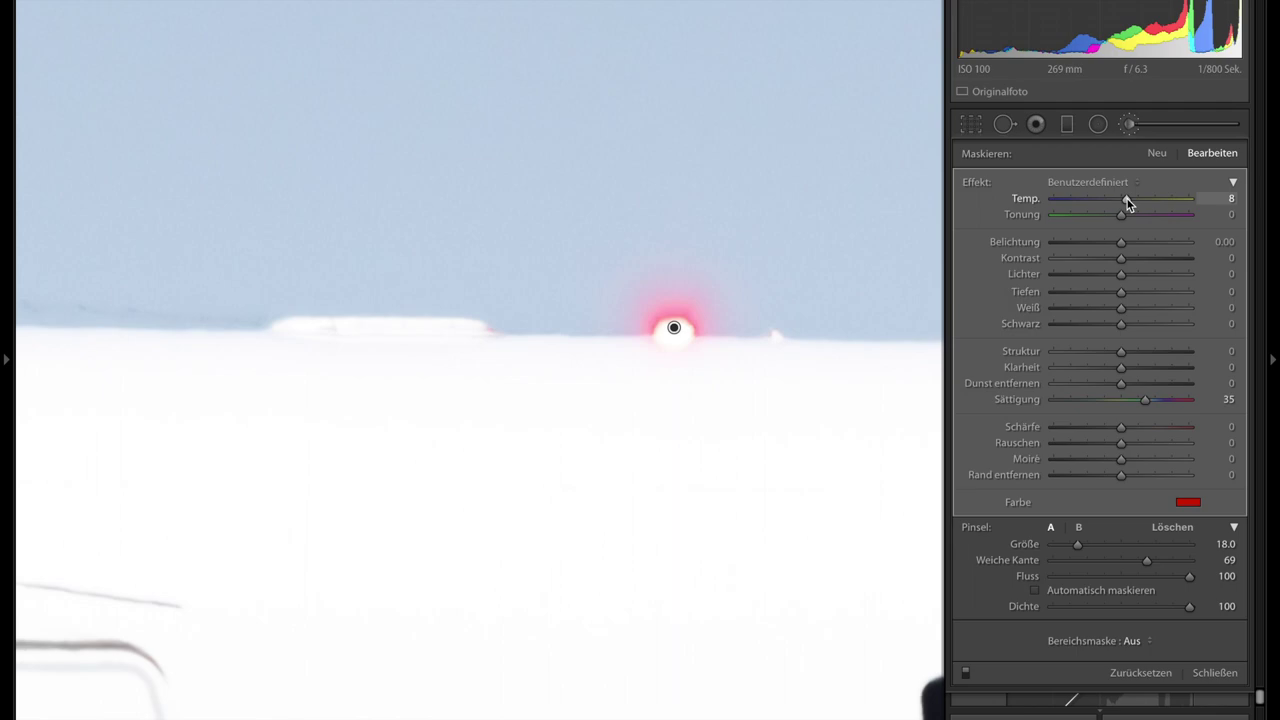
key("k")
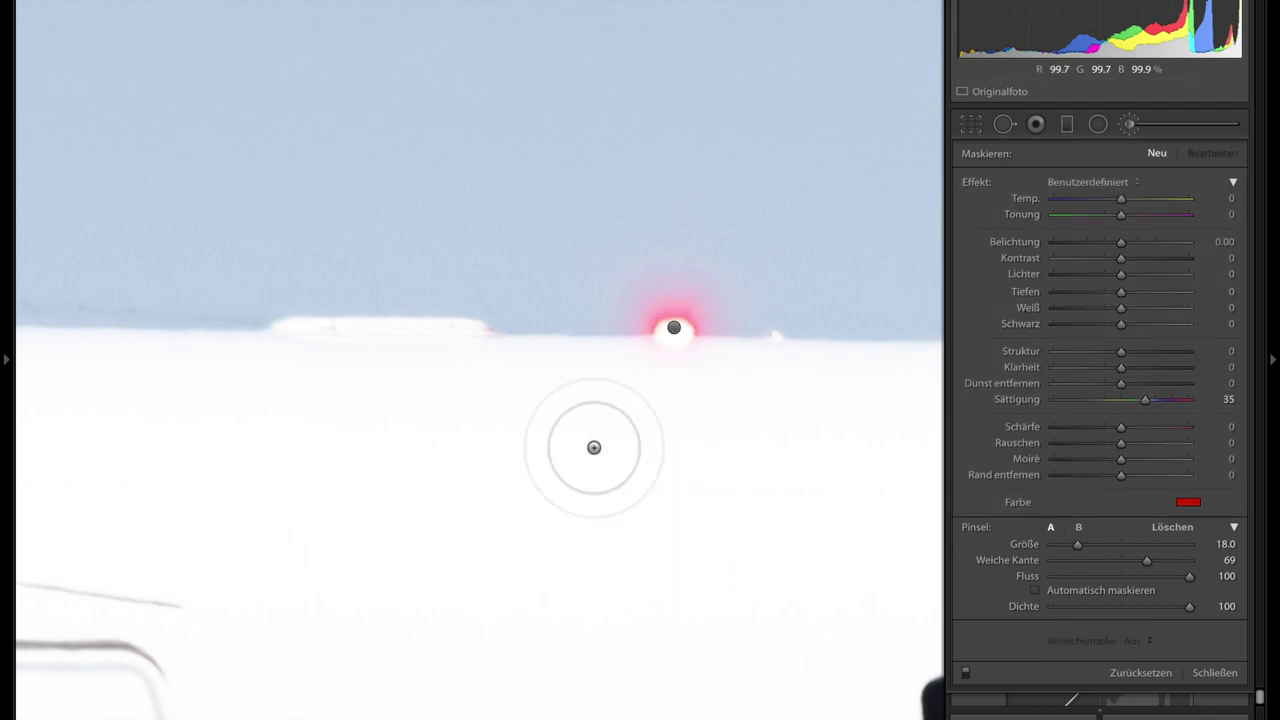
left_click(592, 449)
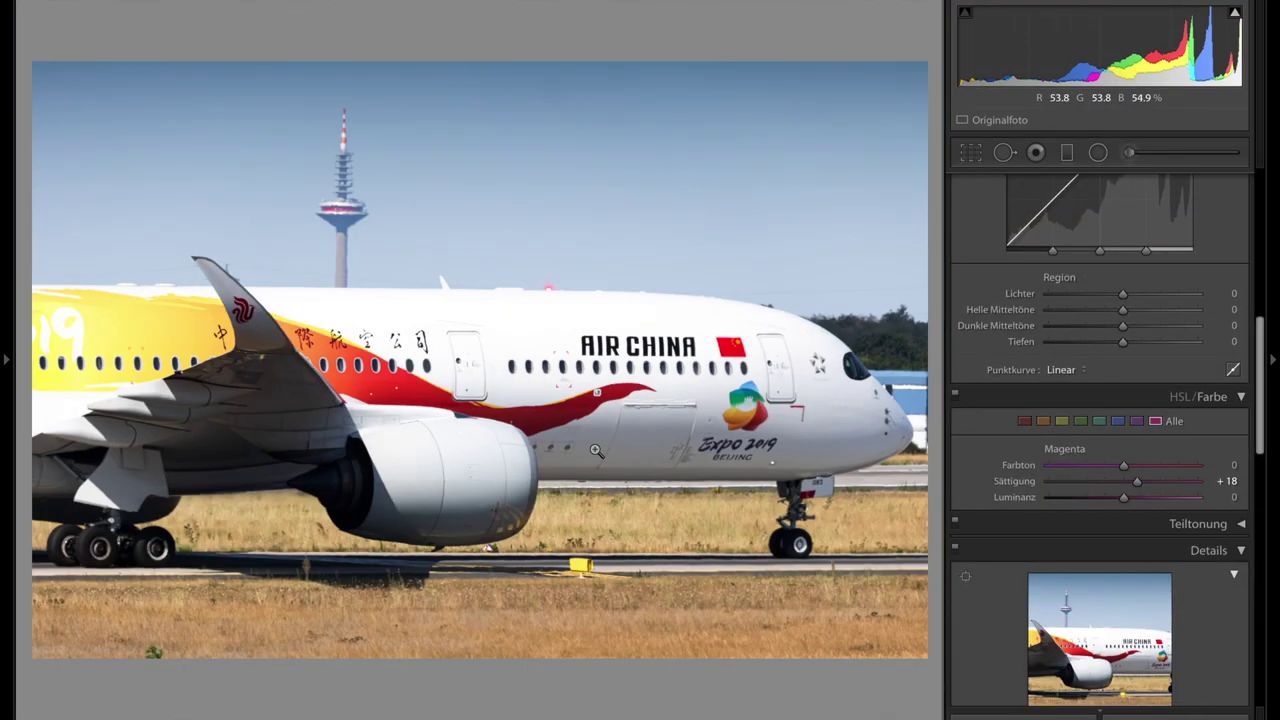
Lift tone-curve Shadows to +26 and lower Highlights to −9.
scroll(1166, 419, "up", 5)
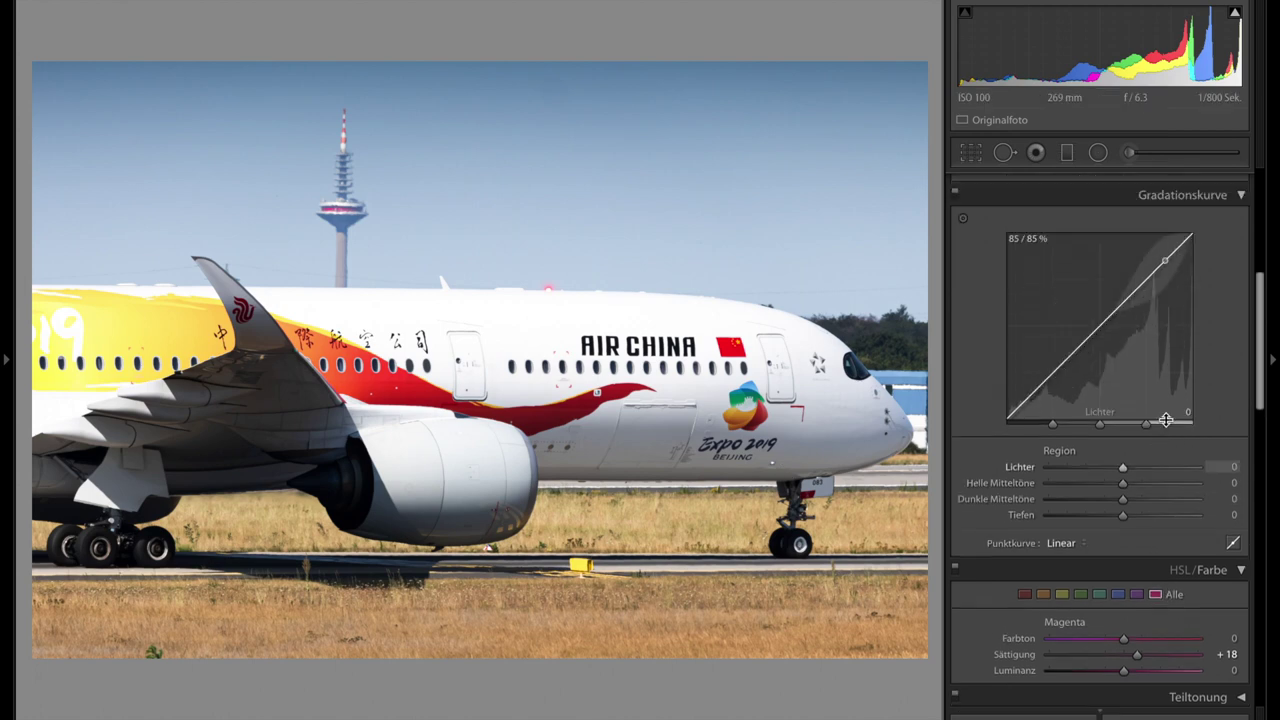
left_click_drag(1044, 459, 1045, 428)
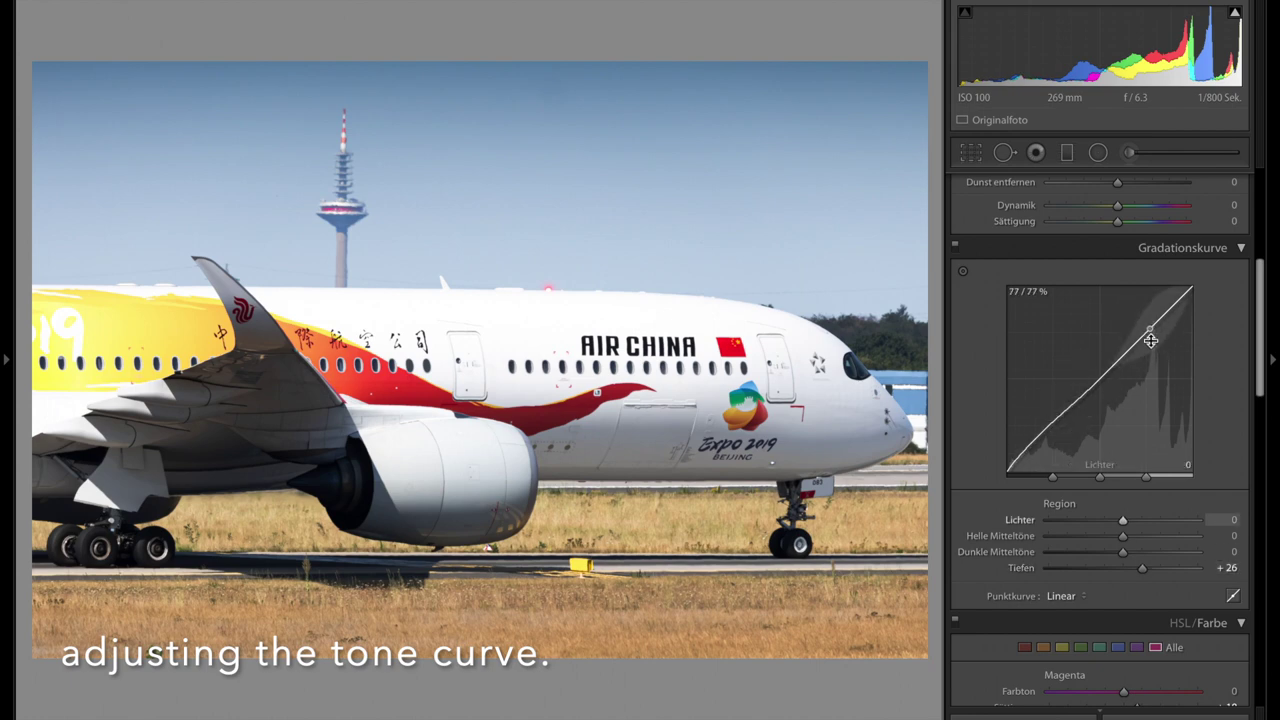
mouse_move(1151, 341)
left_mouse_down()
mouse_move(1151, 352)
mouse_move(1129, 343)
mouse_move(1094, 381)
left_mouse_up()
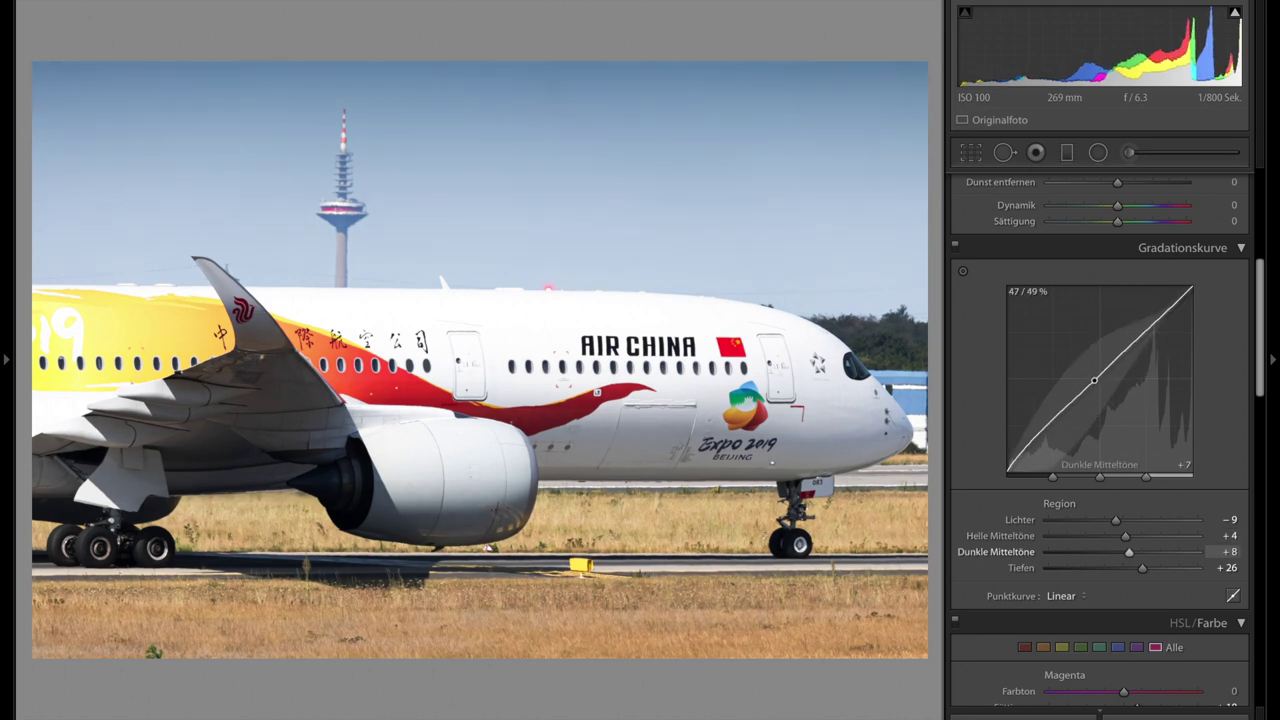
scroll(1094, 400, "up", 5)
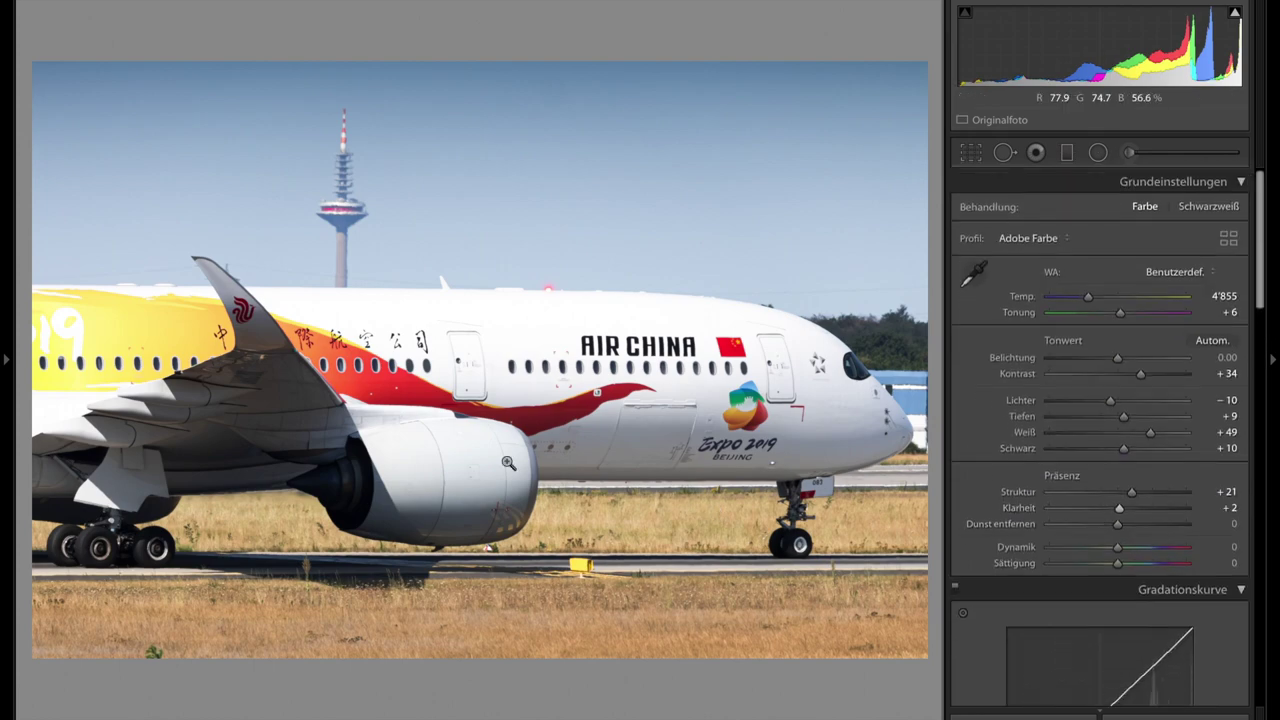
Paint a Saturation 35 brush, feather 32 and no tint, over the yellow tail.
left_click(100, 344)
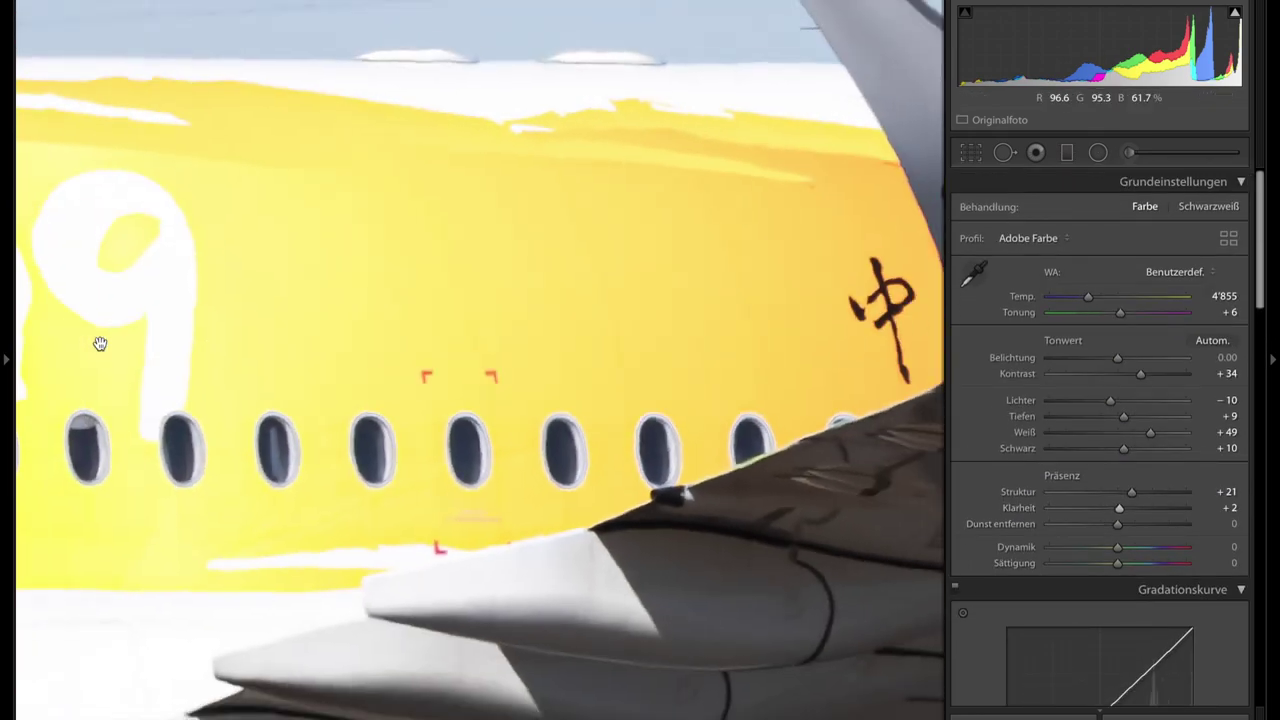
left_click(100, 344)
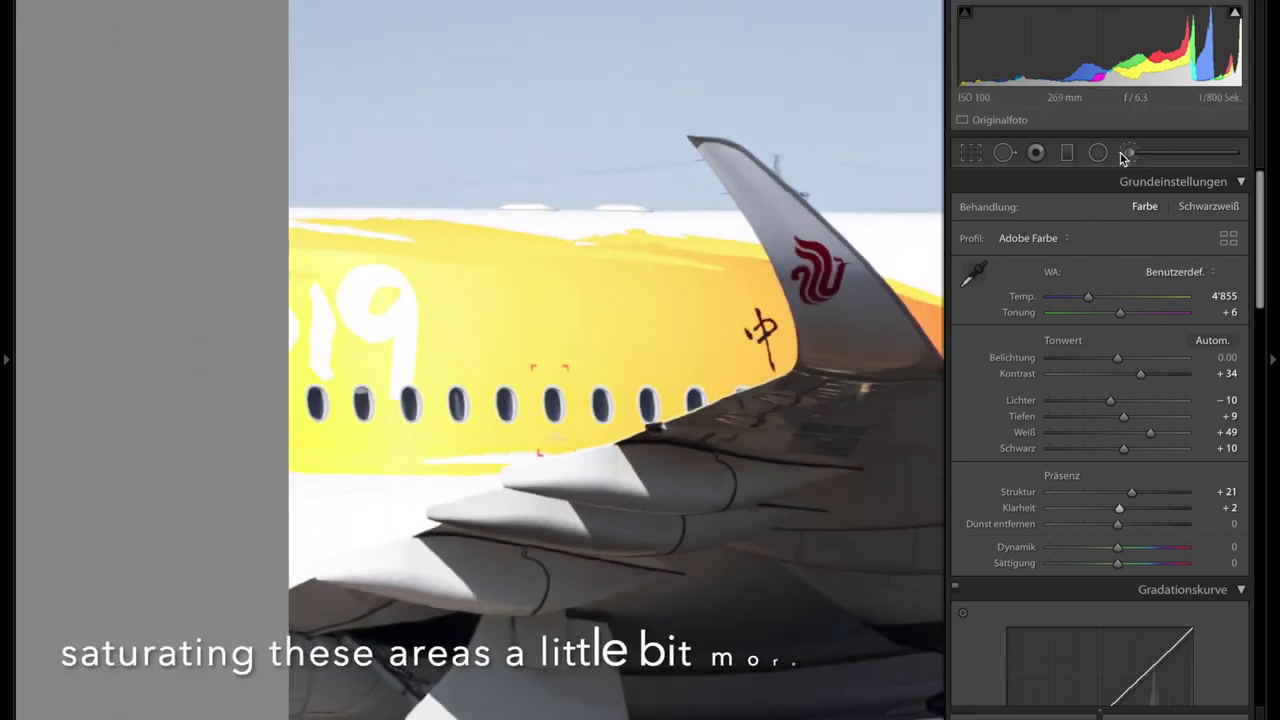
left_click(1129, 152)
left_click_drag(1147, 560, 1096, 560)
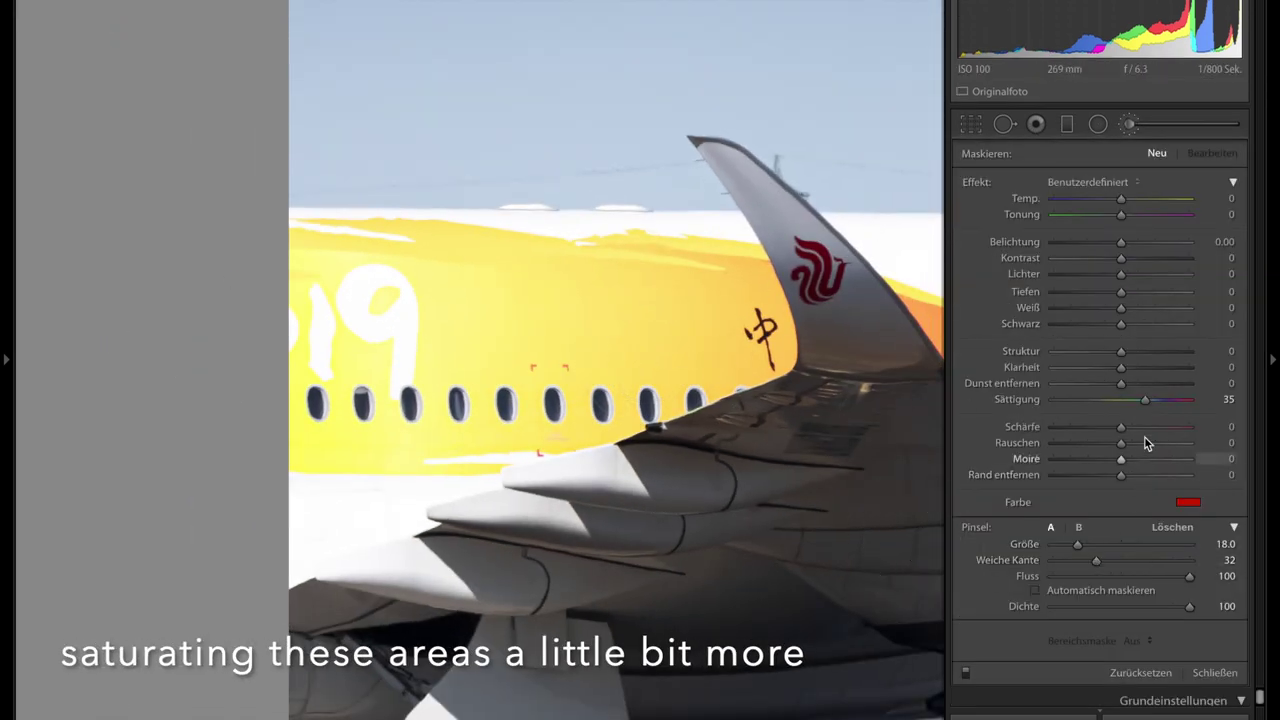
left_click(1188, 502)
left_click_drag(1100, 604, 1015, 608)
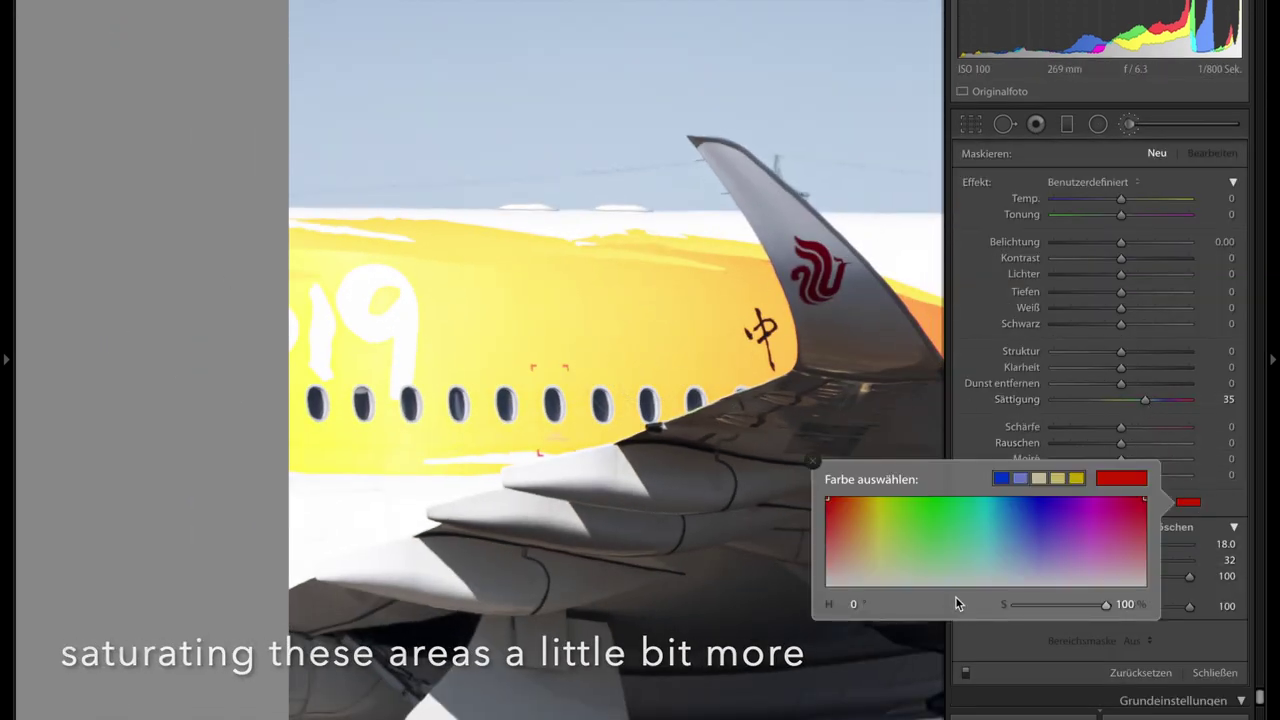
left_click(814, 462)
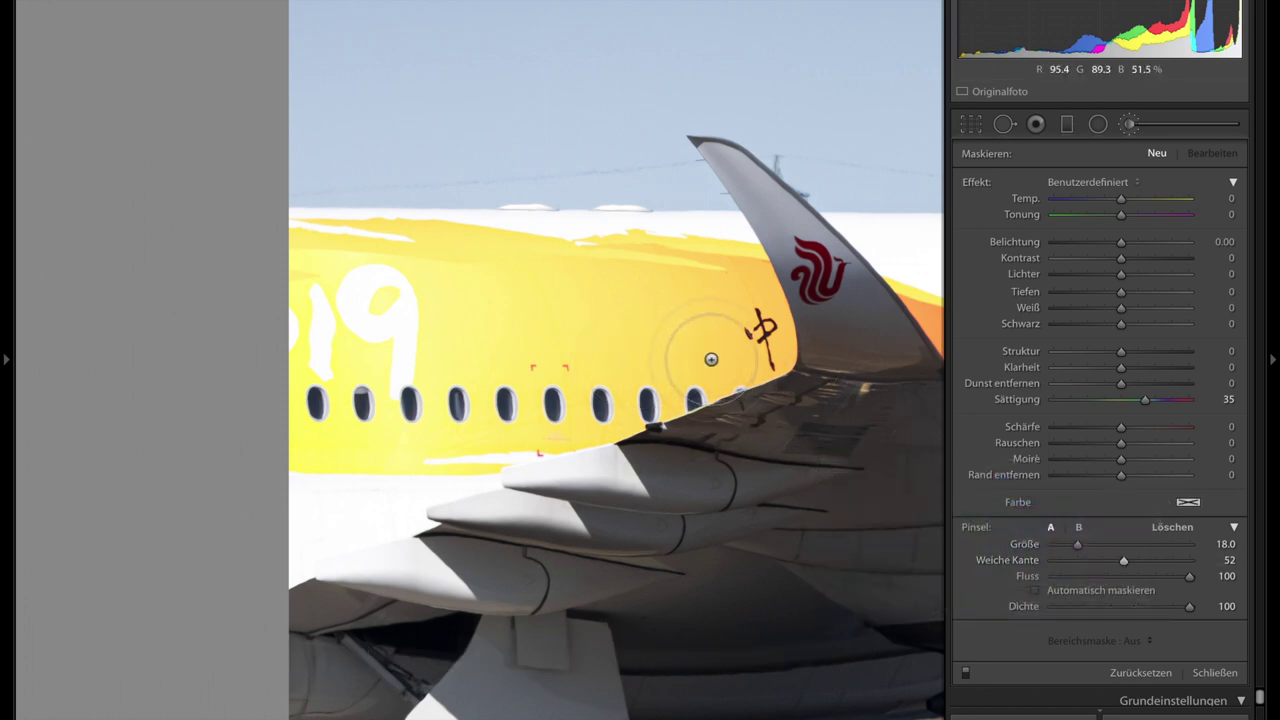
left_click_drag(711, 360, 250, 271)
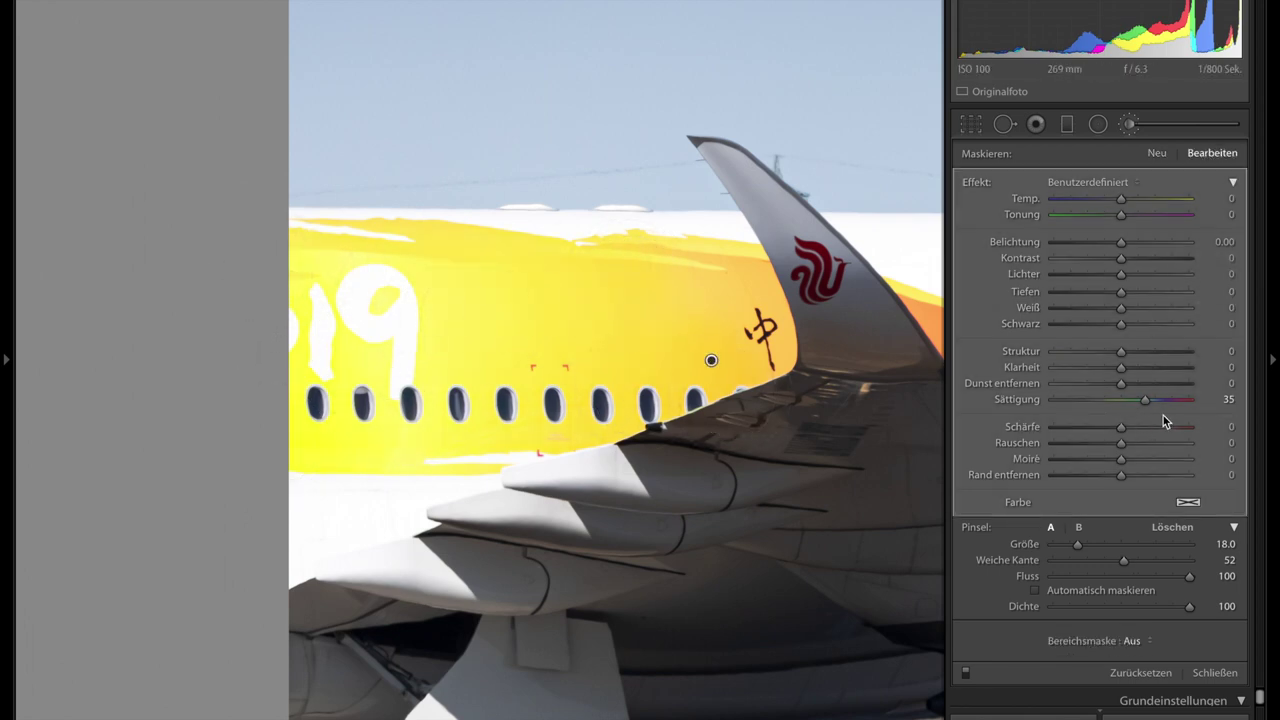
key("k")
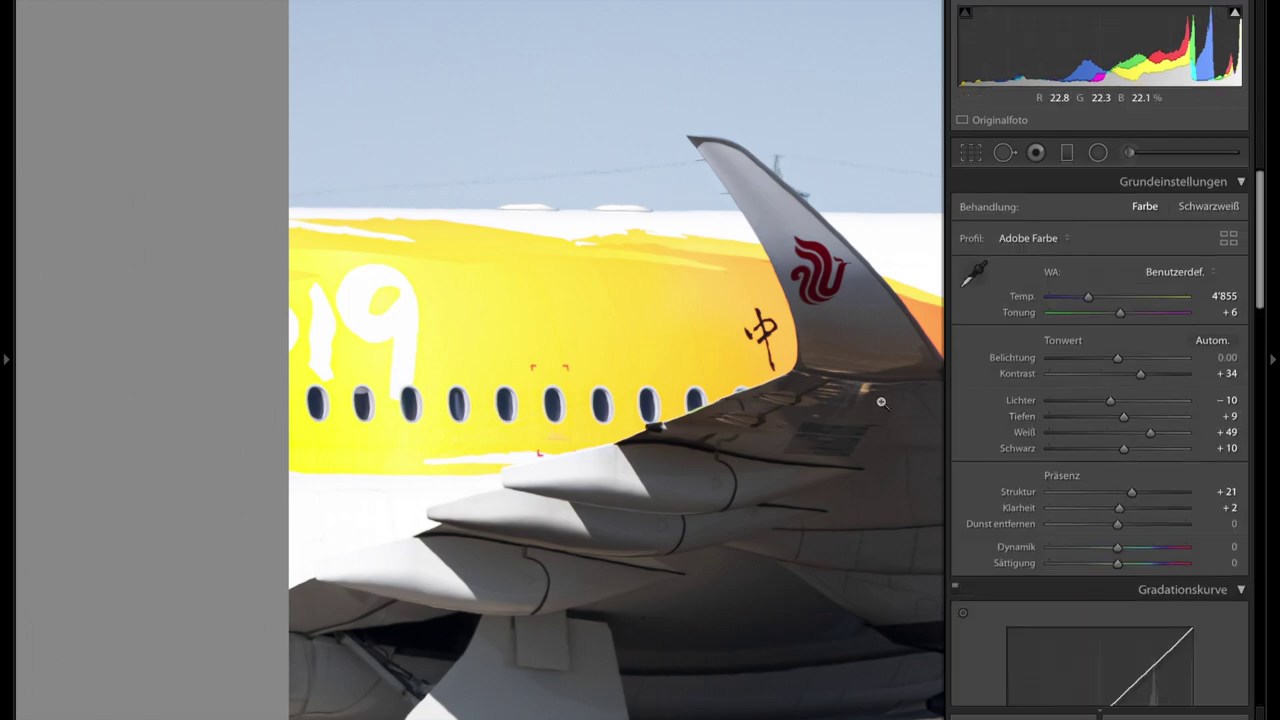
left_click(881, 402)
Brush extra saturation over the orange-red stripe beneath the Chinese lettering.
left_click(306, 362)
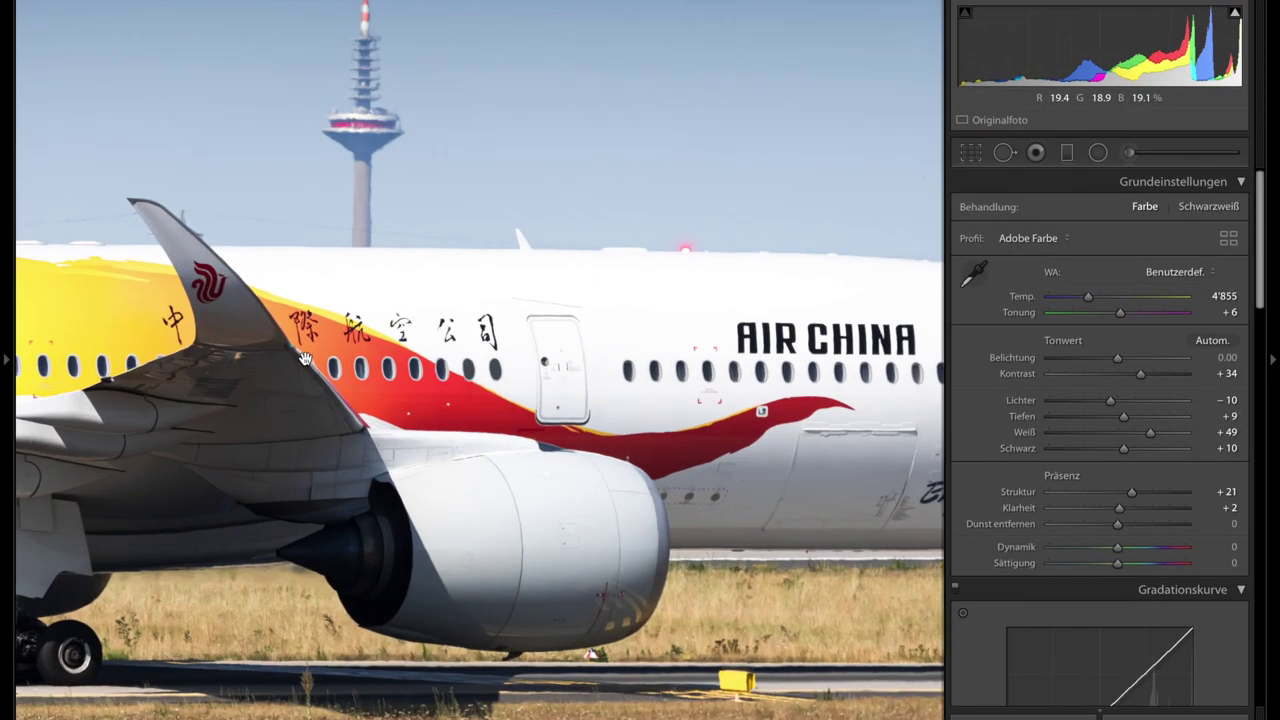
left_click(1130, 153)
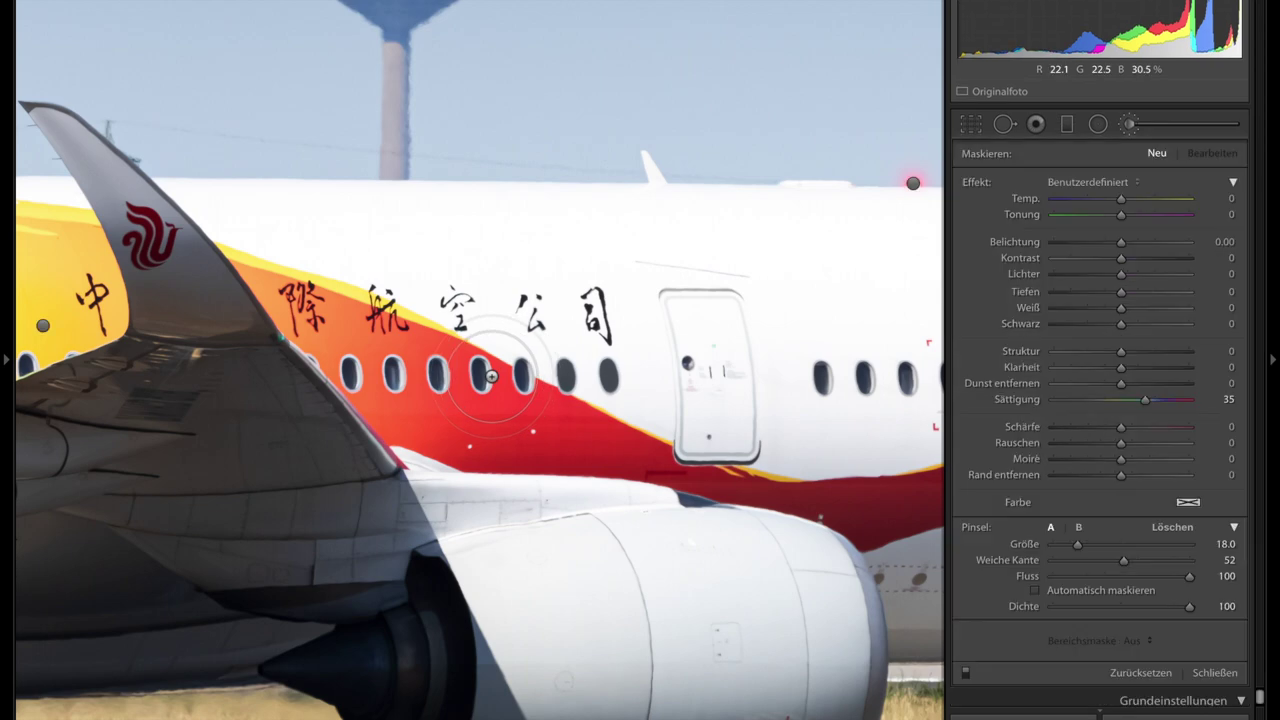
left_click_drag(434, 356, 394, 407)
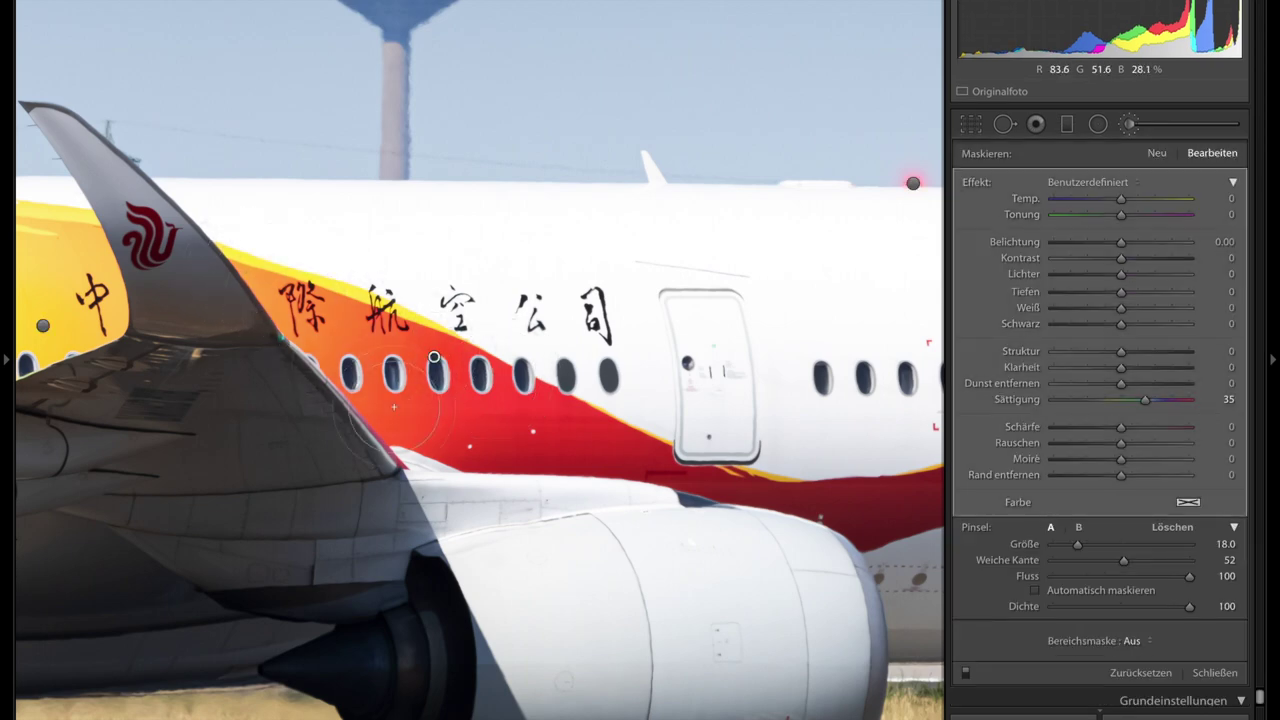
key("k")
left_click(395, 408)
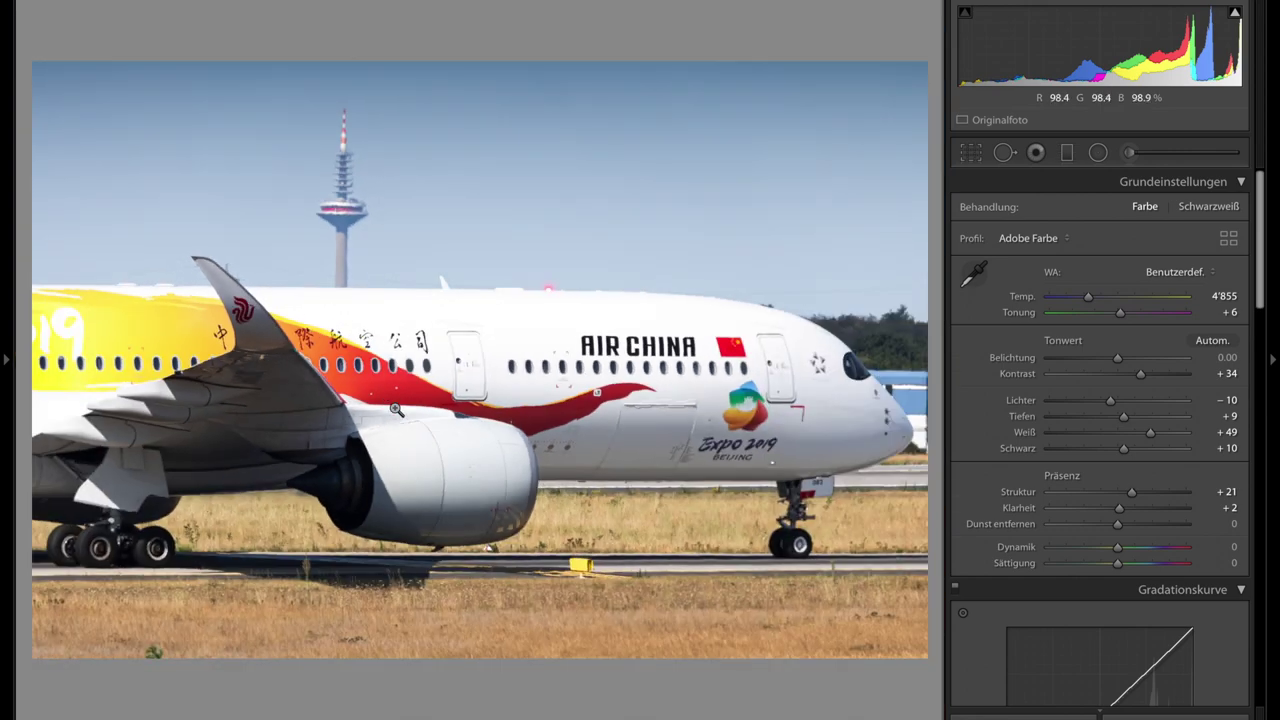
scroll(1141, 499, "down", 5)
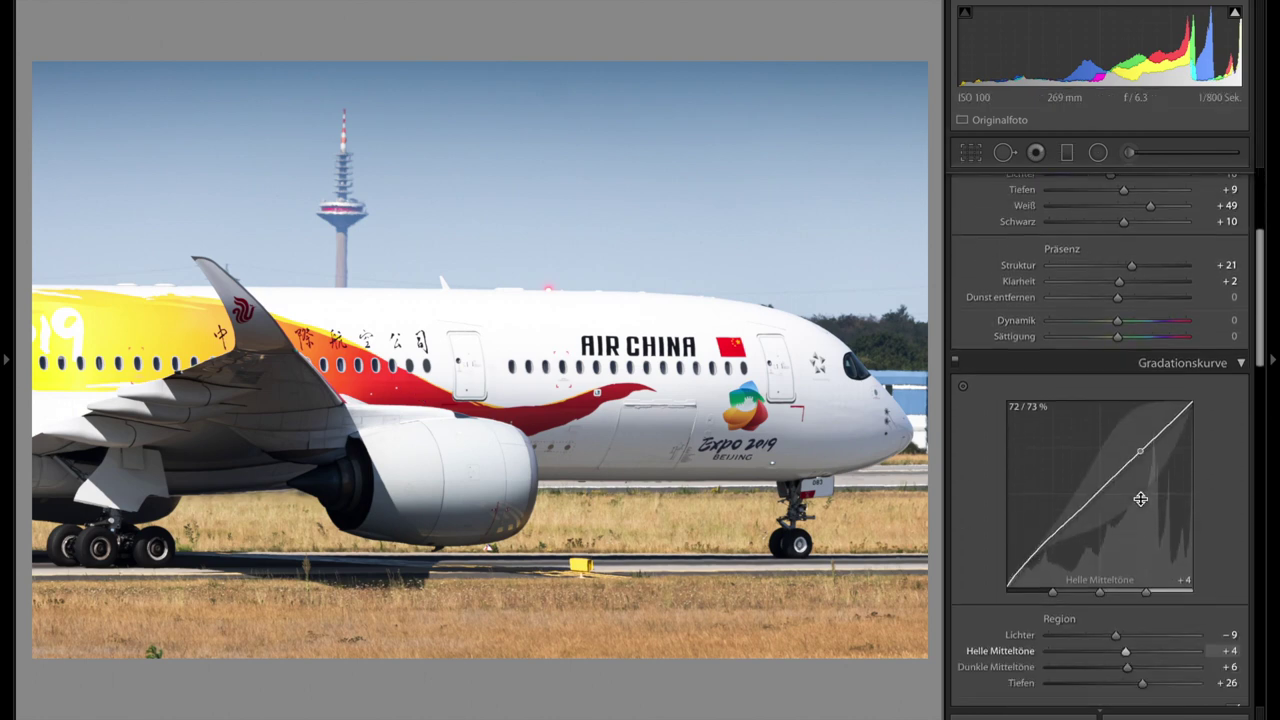
scroll(1141, 499, "down", 5)
scroll(1141, 499, "down", 1)
scroll(1141, 499, "down", 2)
scroll(1141, 499, "down", 1)
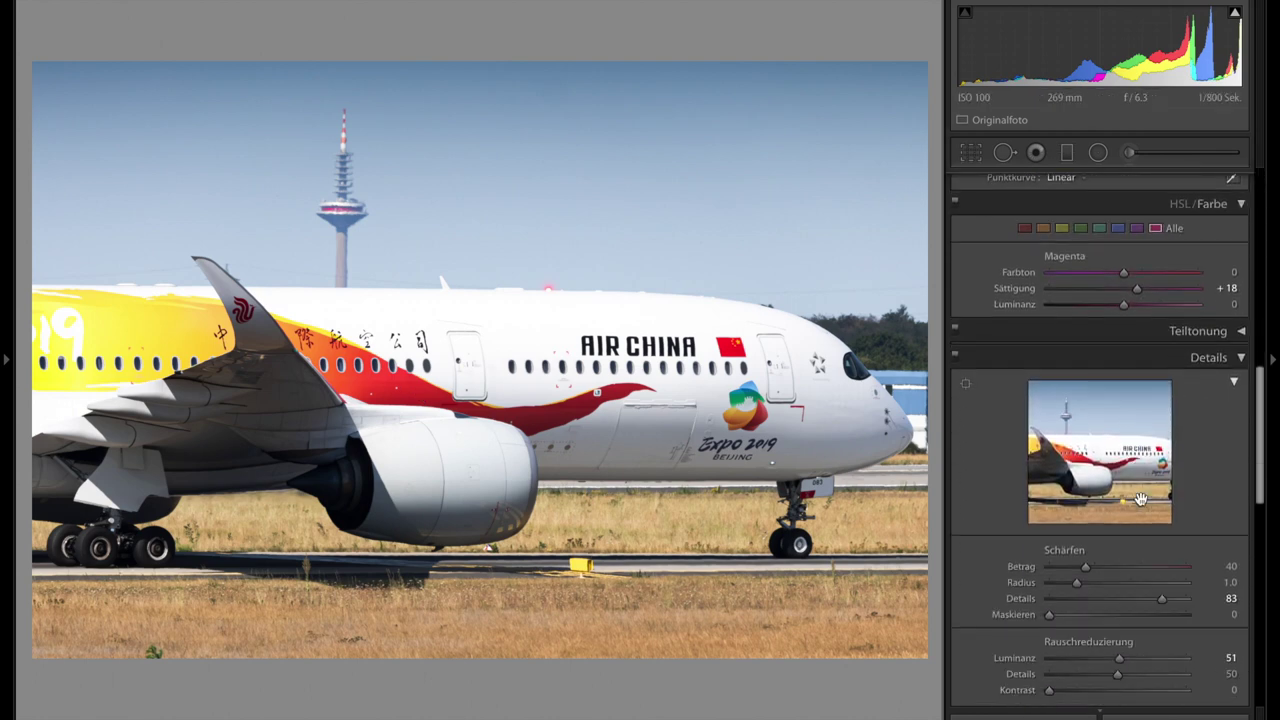
scroll(1141, 499, "down", 5)
scroll(1141, 499, "down", 4)
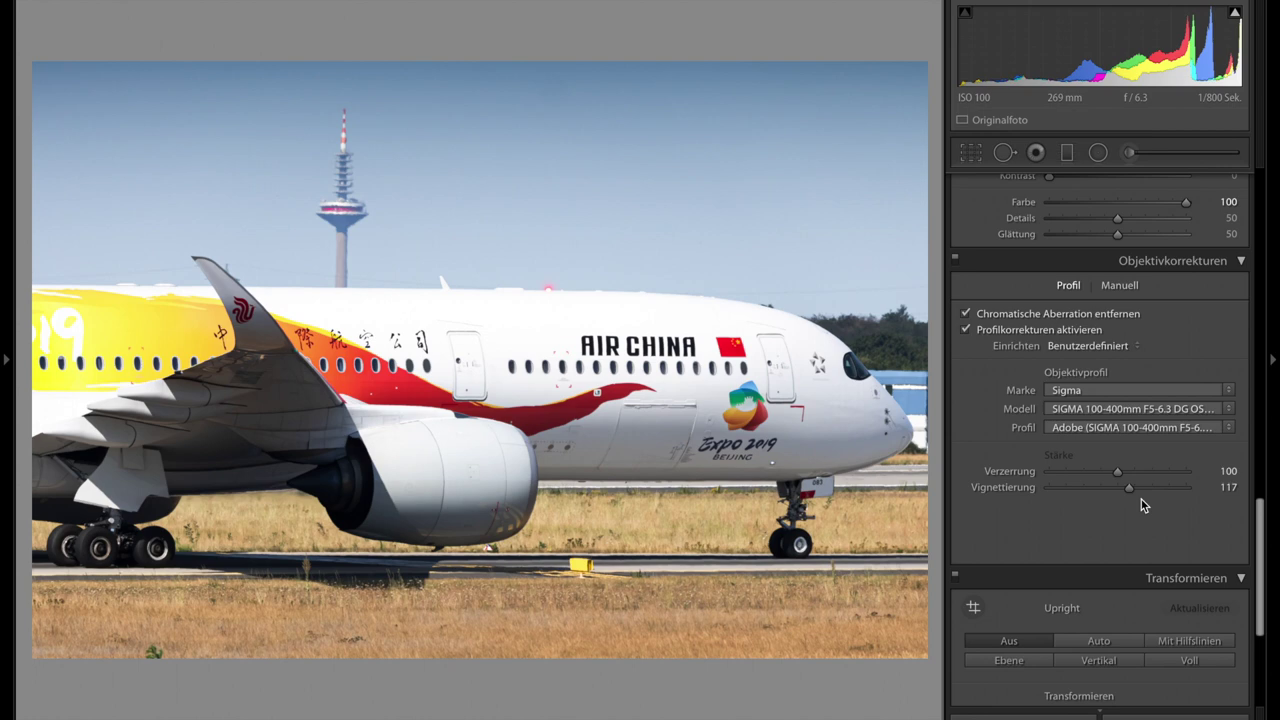
scroll(1141, 505, "down", 3)
scroll(1141, 505, "down", 3)
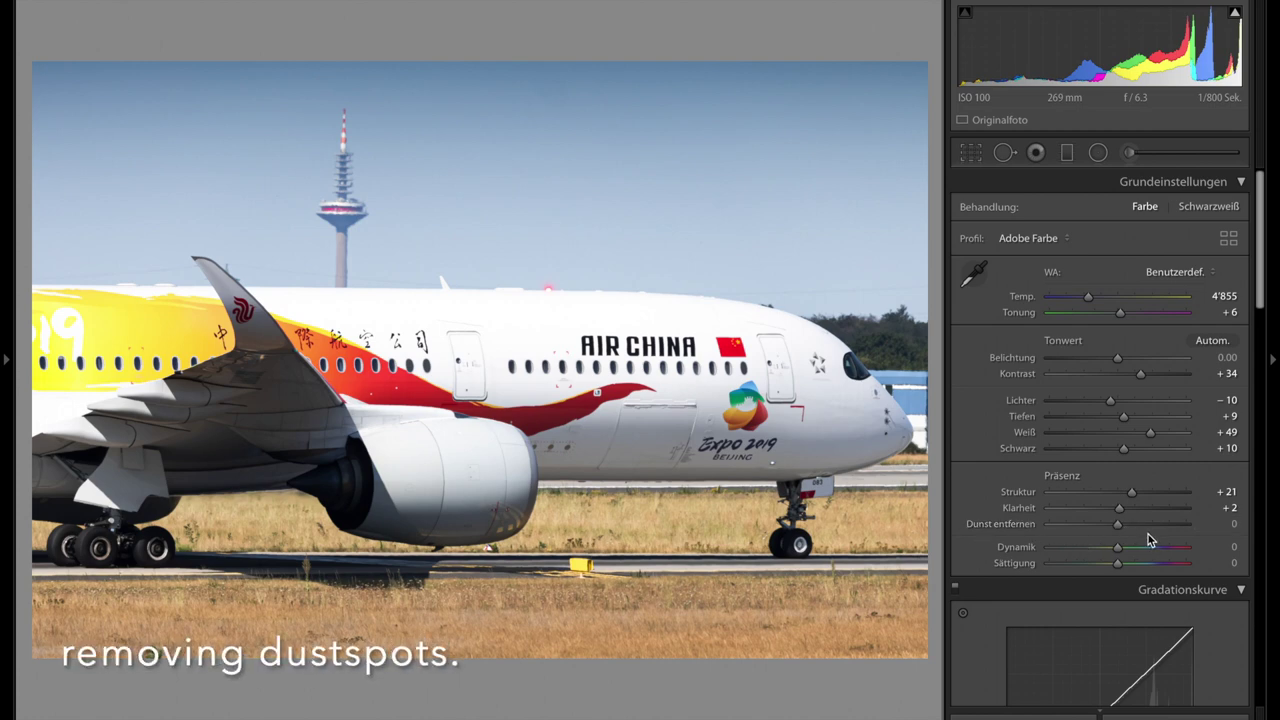
Push Dehaze to +100 to reveal dust, and heal a sky spot with size 78.
left_click_drag(1145, 526, 1190, 526)
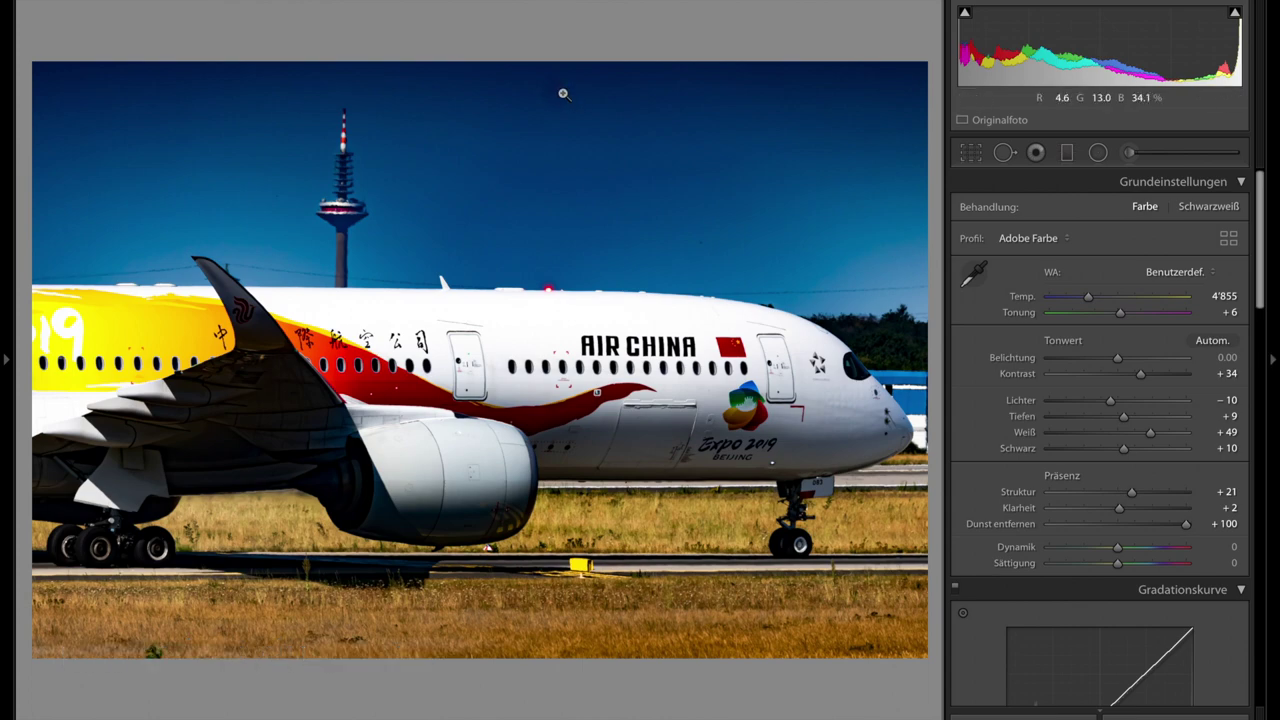
left_click_drag(574, 103, 570, 163)
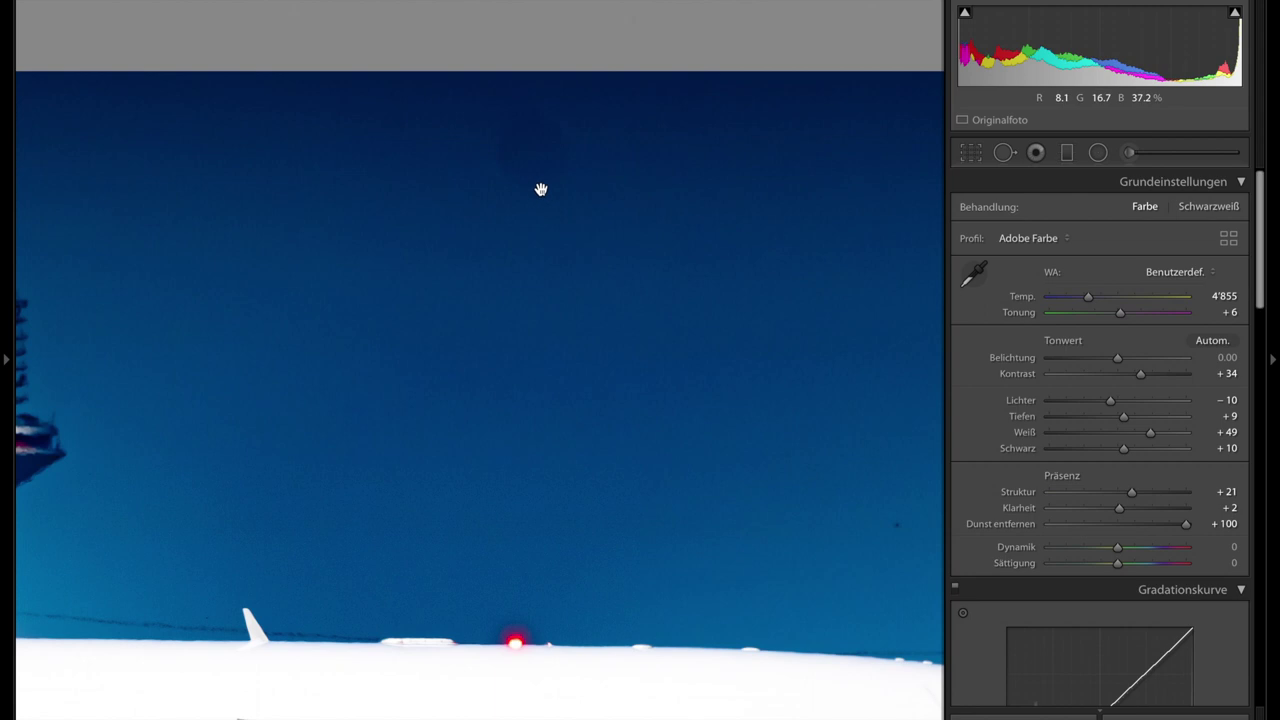
left_click(1005, 156)
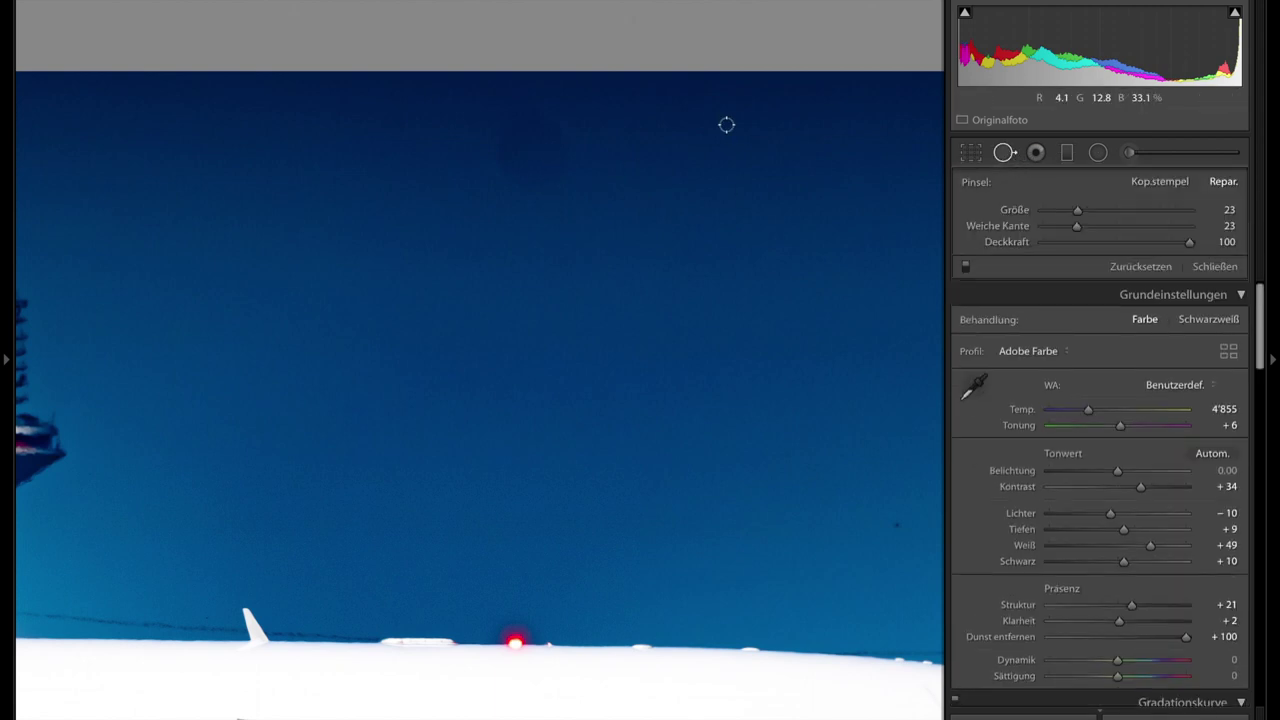
left_click(1117, 211)
left_click(1141, 211)
left_click(1168, 213)
left_click(1158, 213)
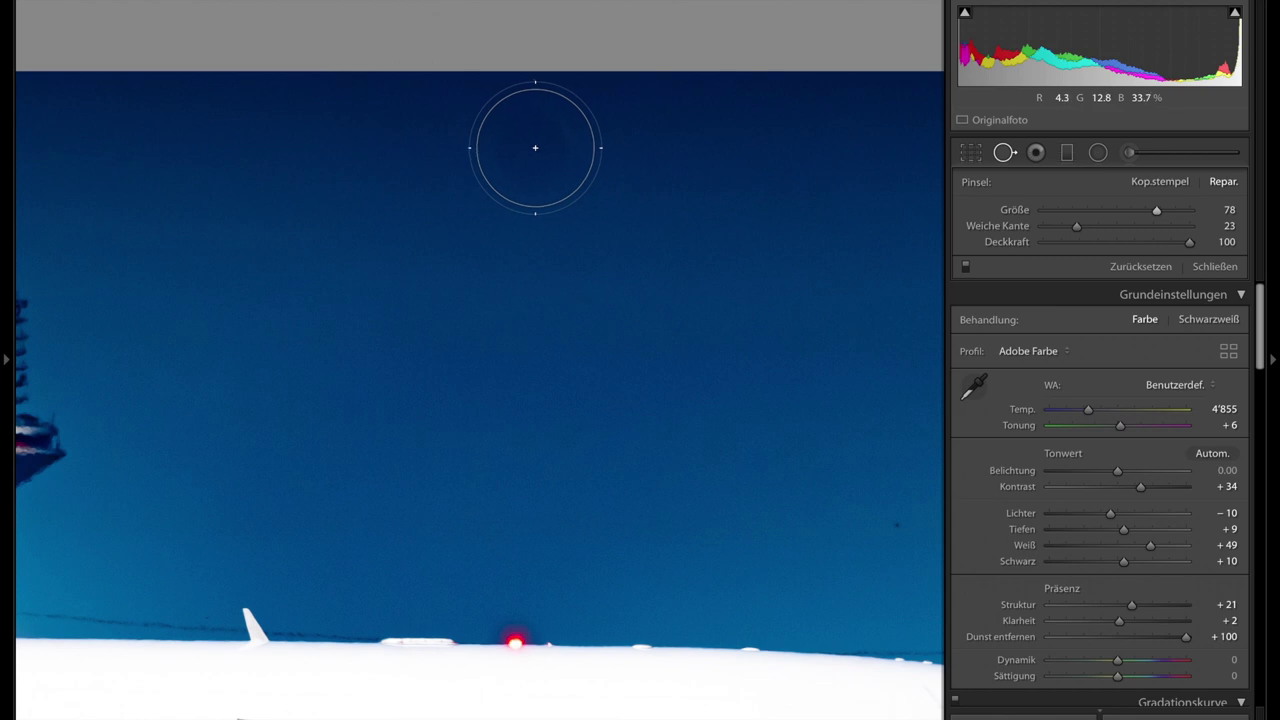
left_click(535, 148)
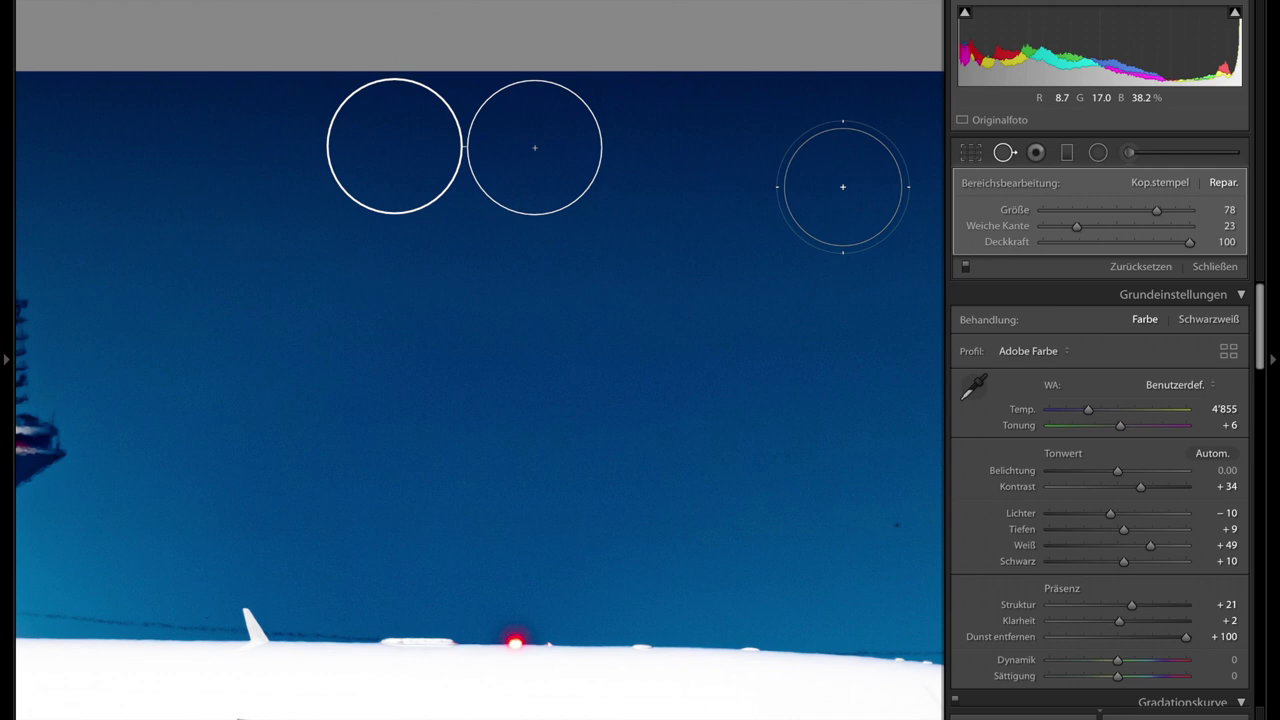
key("q")
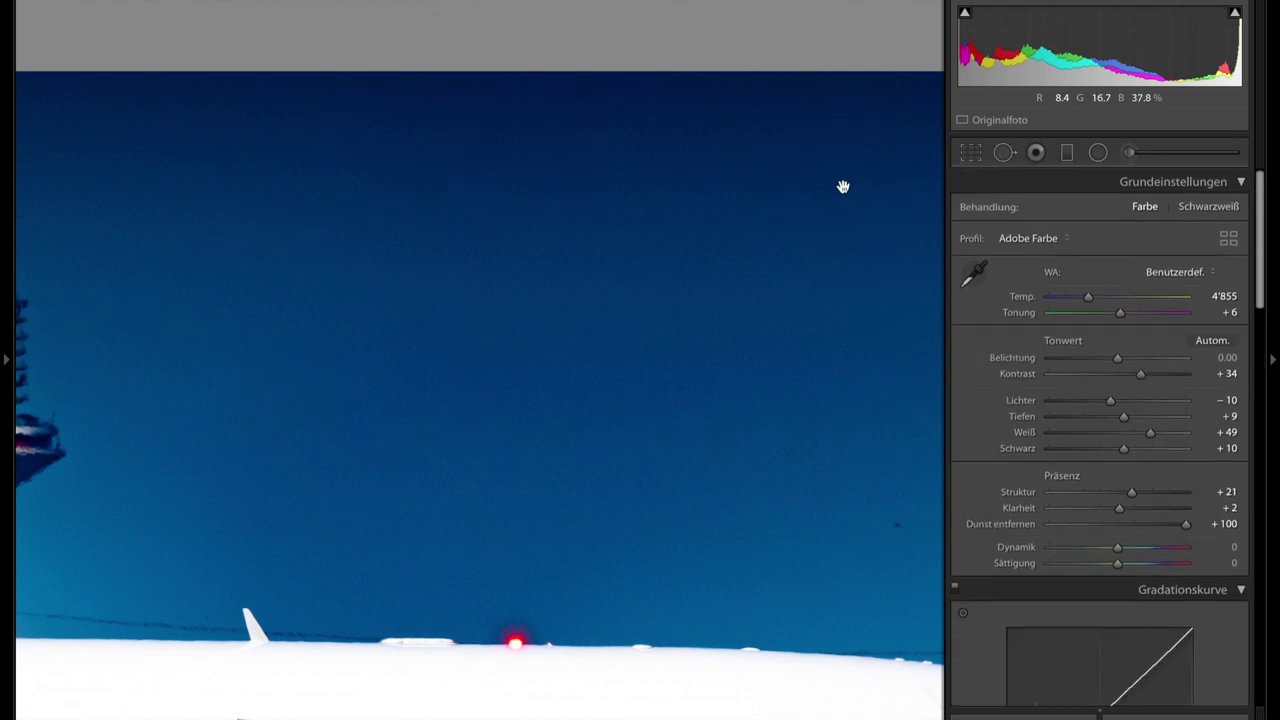
Check the sky around the tower and reset Dehaze to 0.
left_click(679, 274)
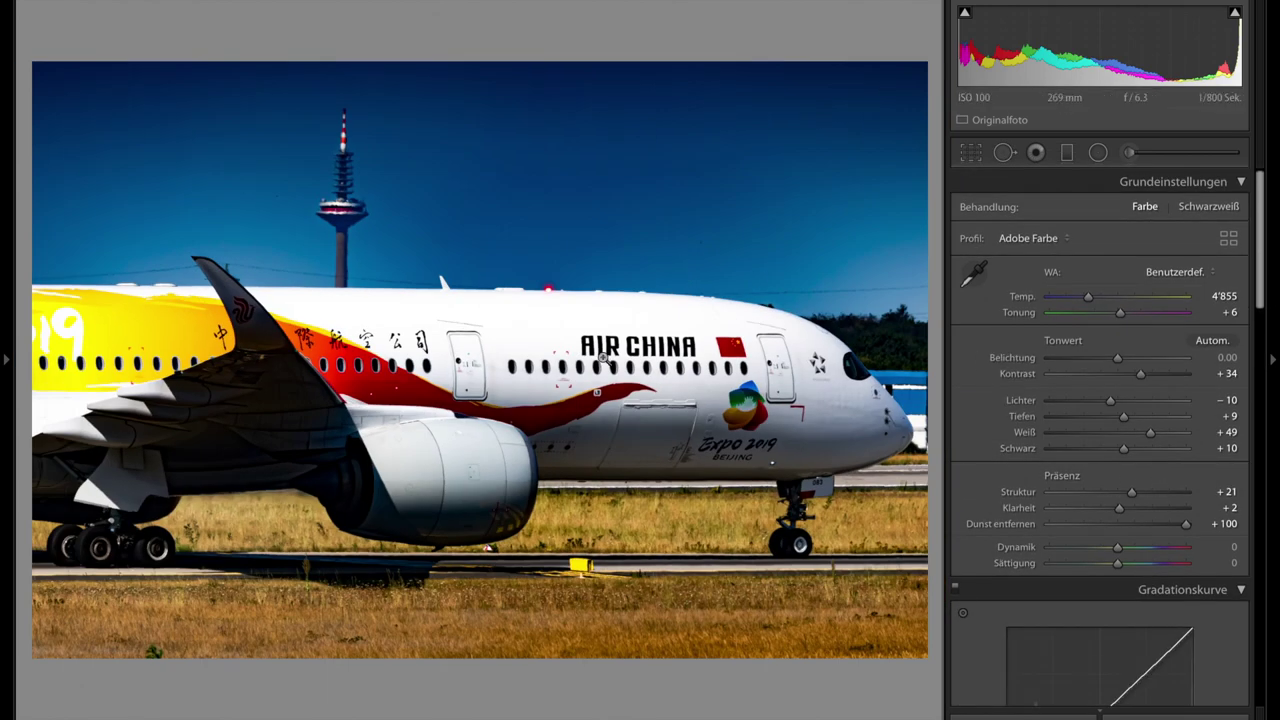
left_click_drag(180, 171, 434, 415)
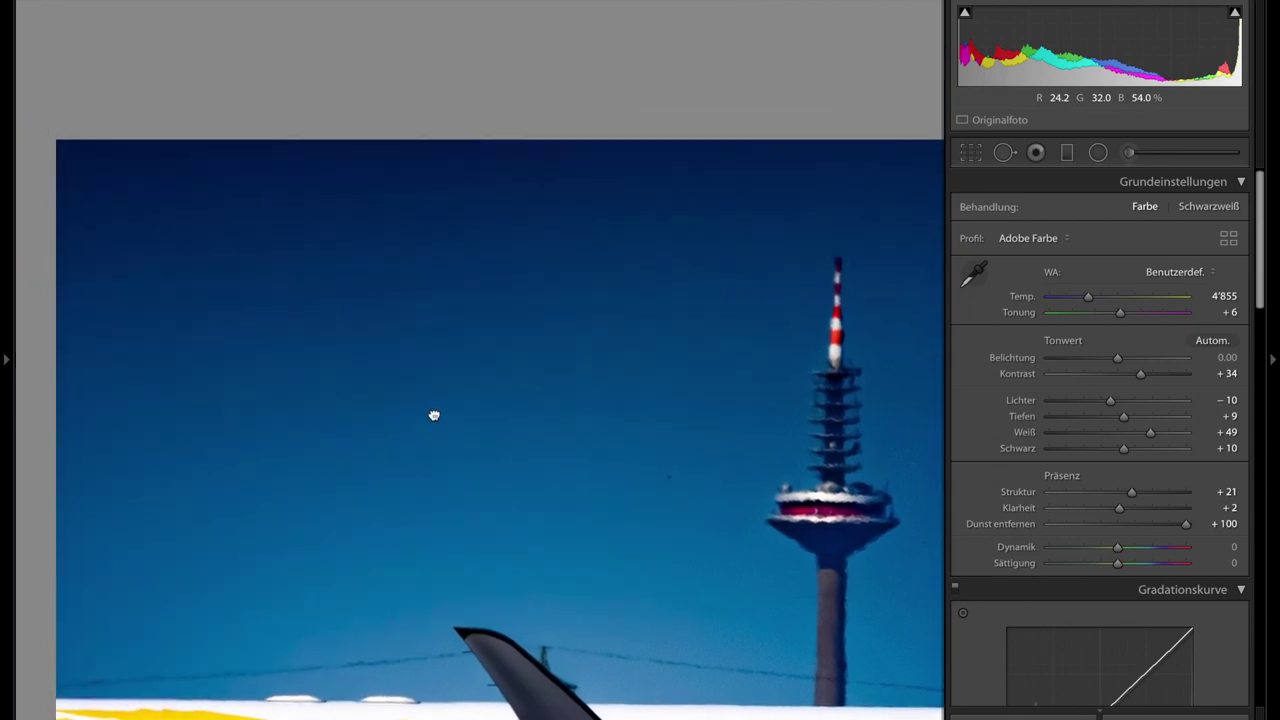
left_click(434, 415)
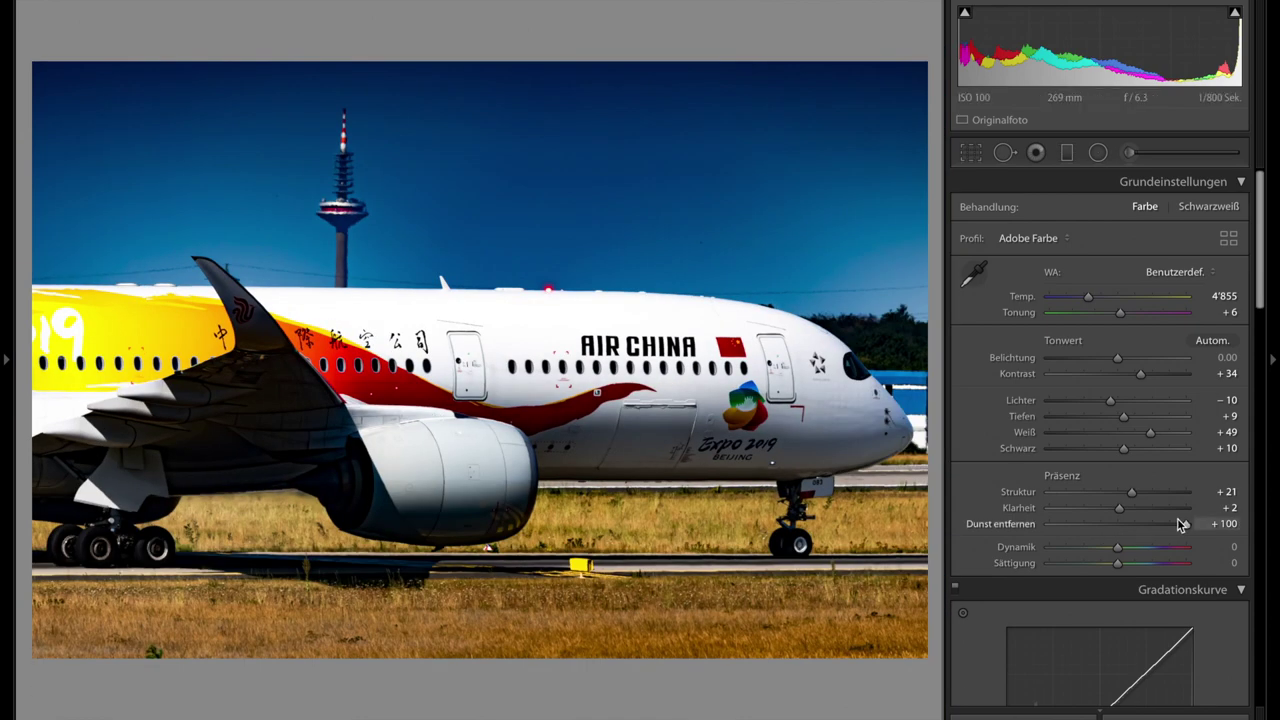
double_click(1188, 529)
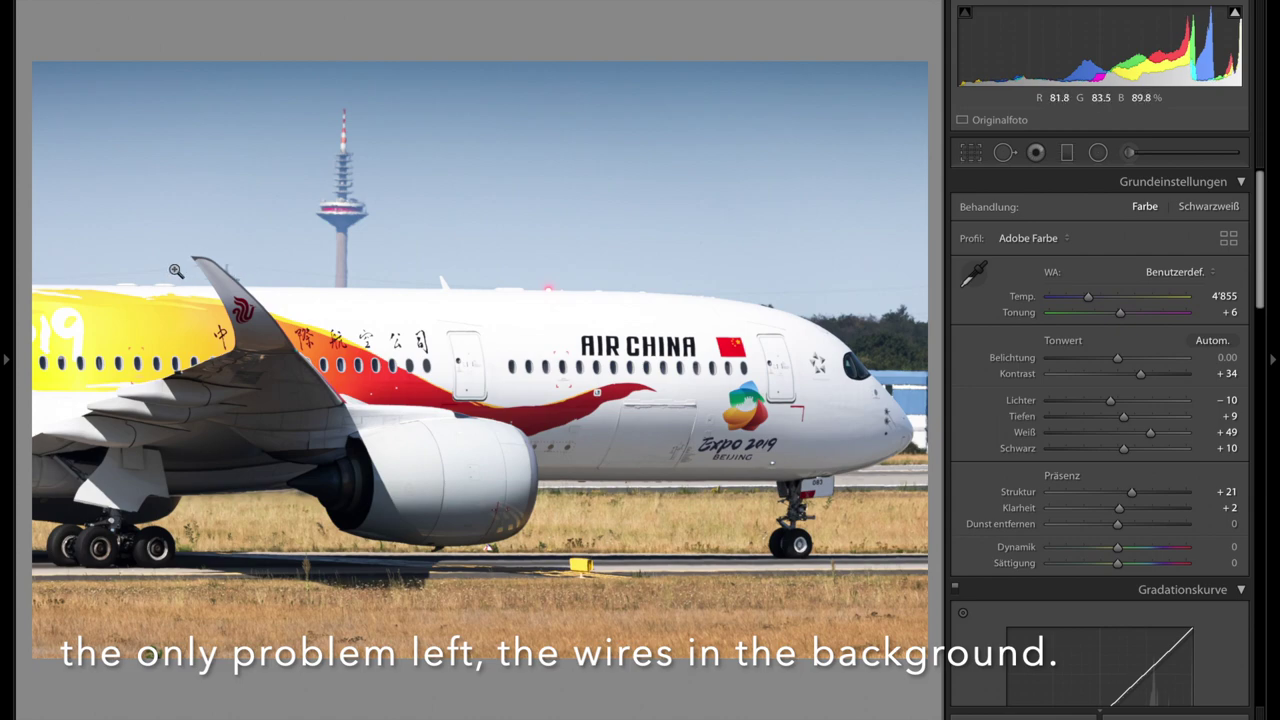
left_click(134, 268)
Pan the close-up across the sky wires near the plane's nose, then return to full view.
left_click_drag(391, 306, 266, 303)
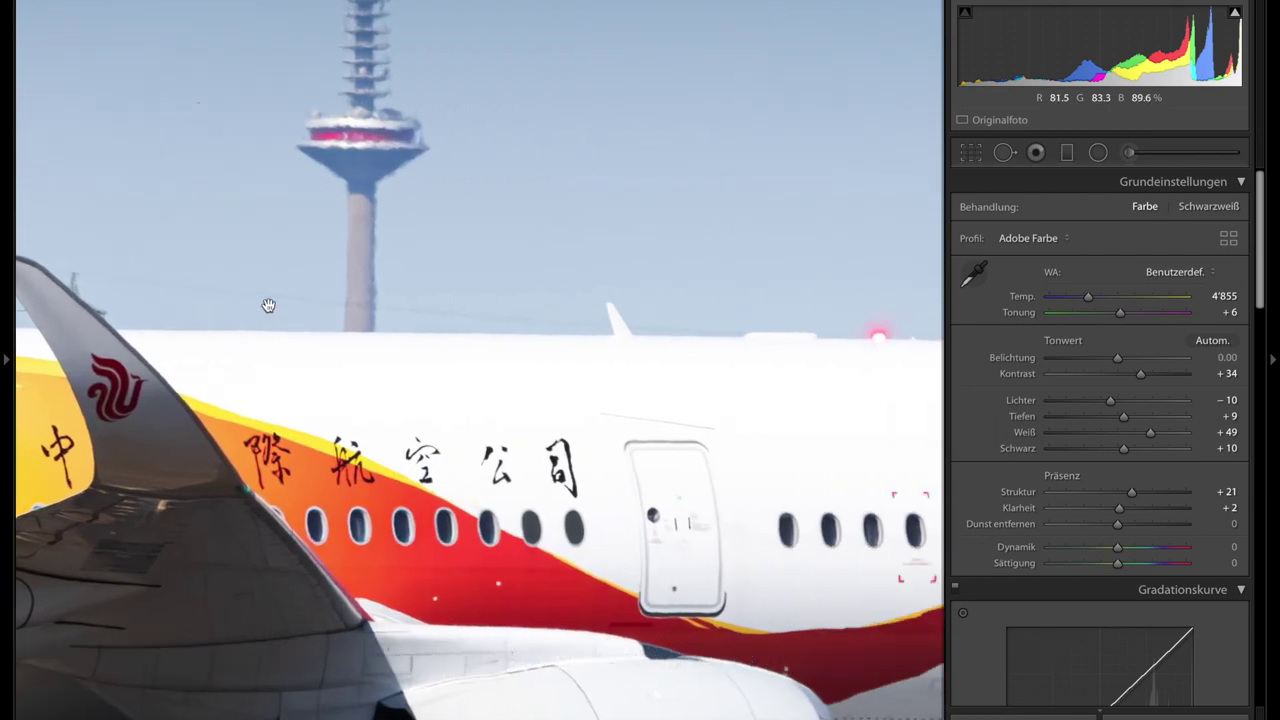
left_click_drag(592, 326, 43, 403)
left_click_drag(566, 365, 178, 361)
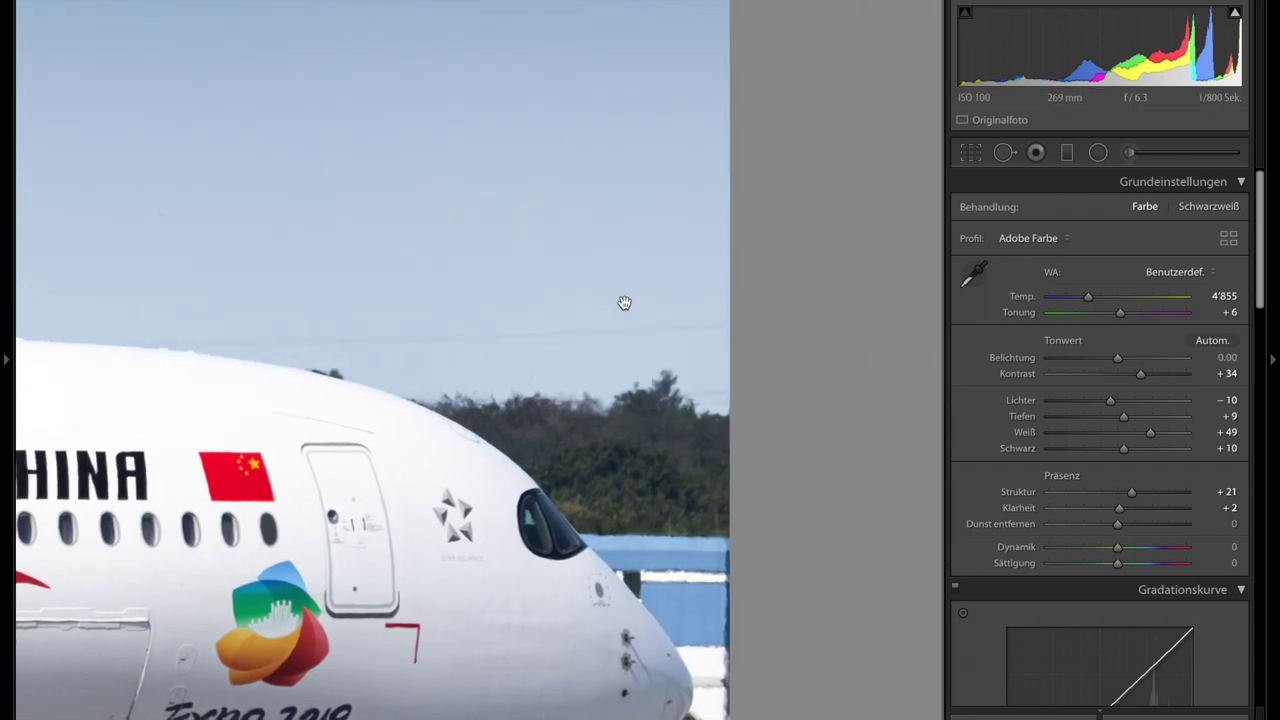
left_click(570, 312)
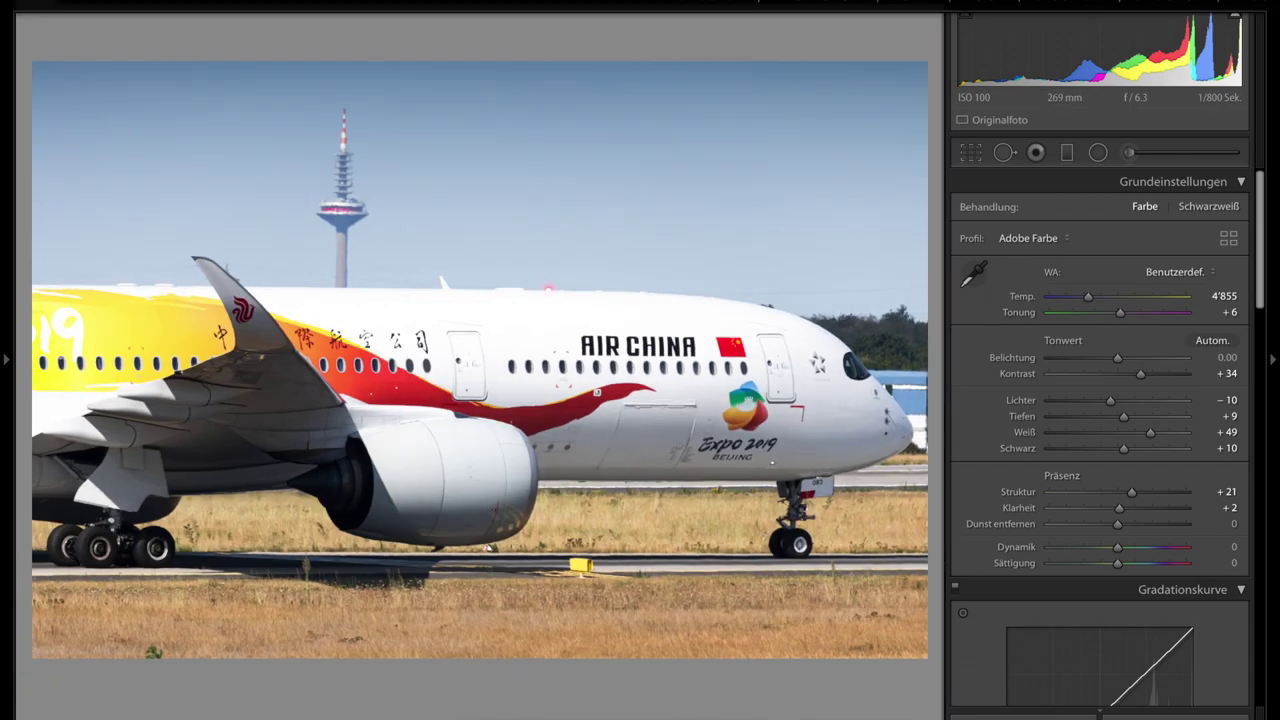
Export the edited photo from Lightroom to the Edits folder as IMG_1592.jpg.
left_click(190, 8)
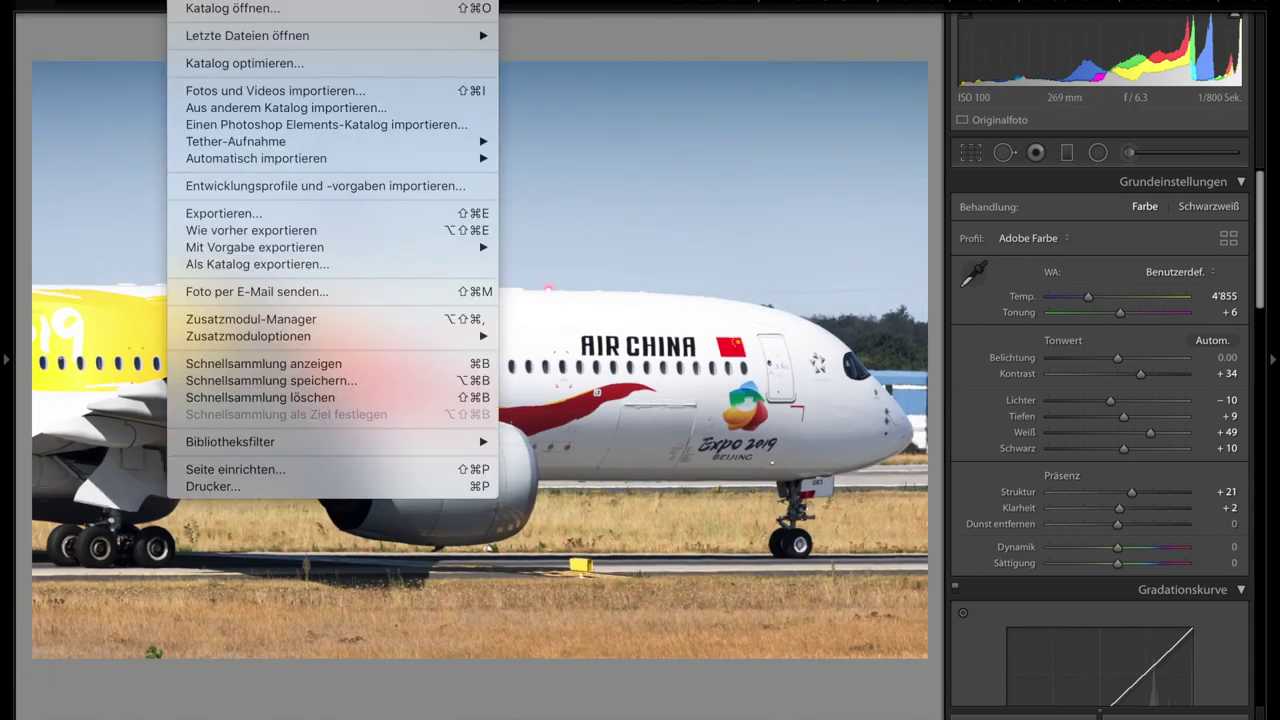
left_click(204, 213)
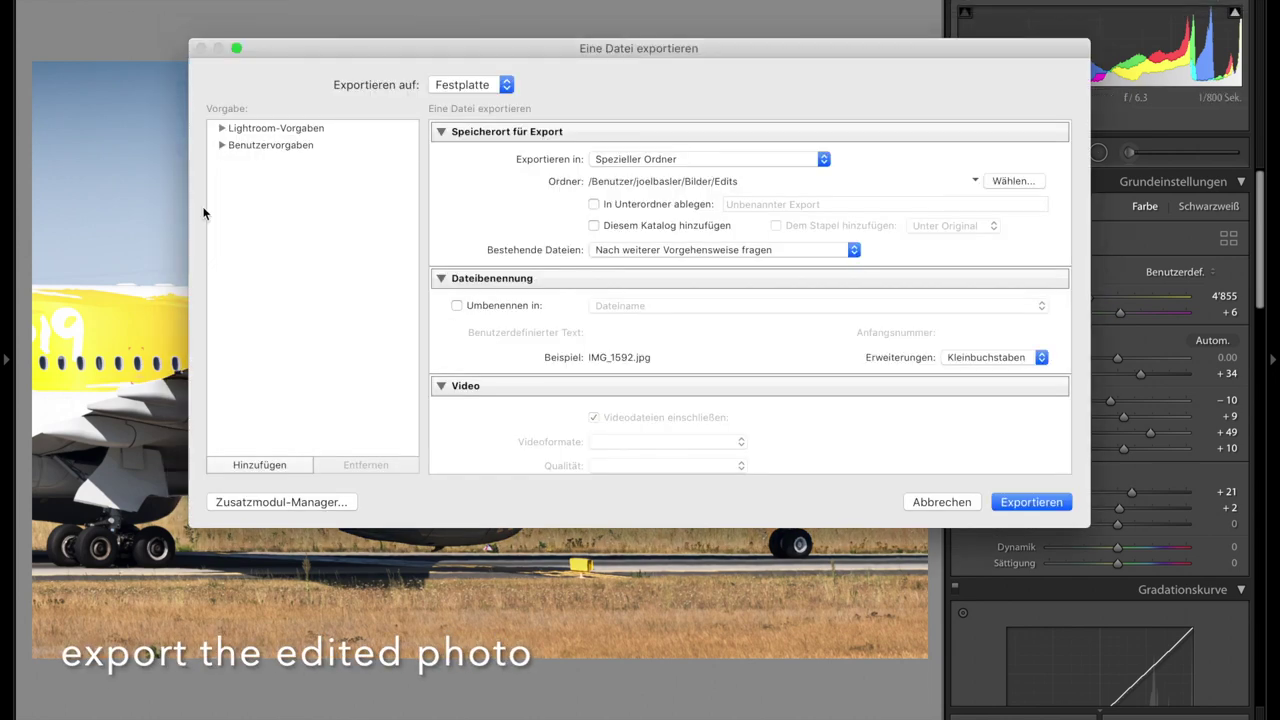
scroll(720, 240, "down", 5)
scroll(720, 240, "down", 5)
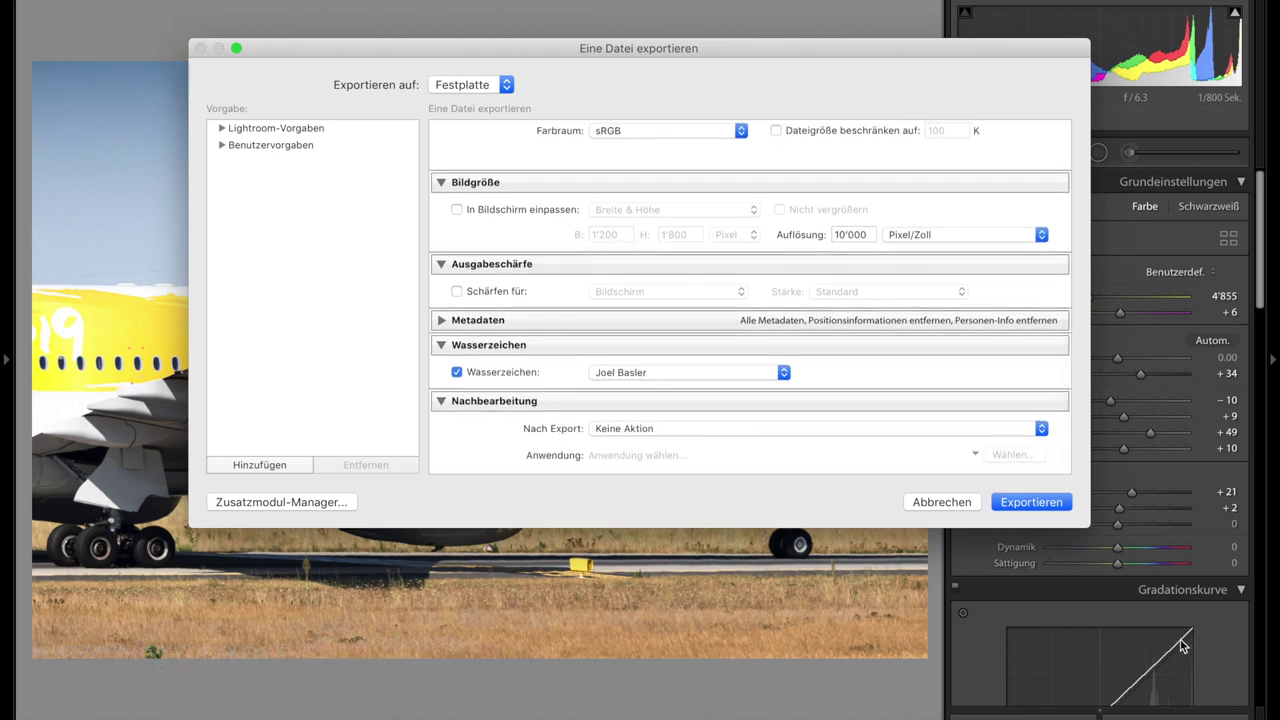
left_click(1045, 500)
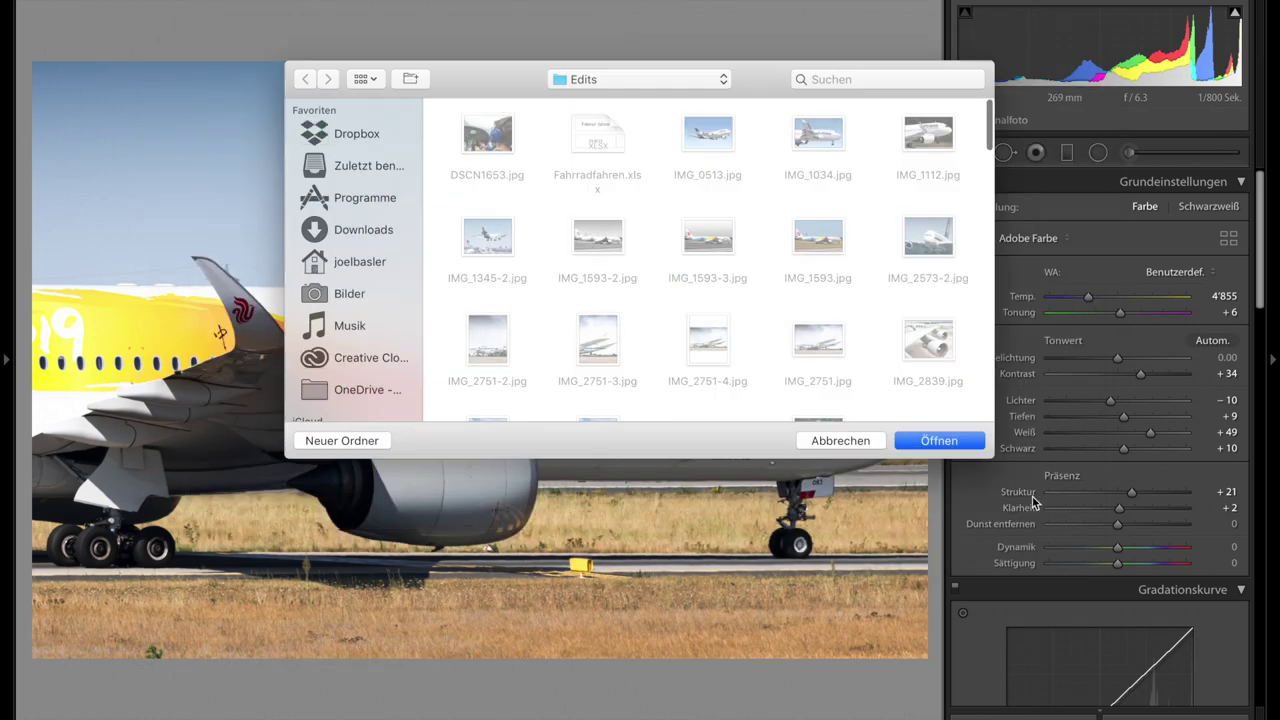
scroll(872, 319, "down", 5)
scroll(872, 319, "down", 5)
scroll(872, 319, "down", 5)
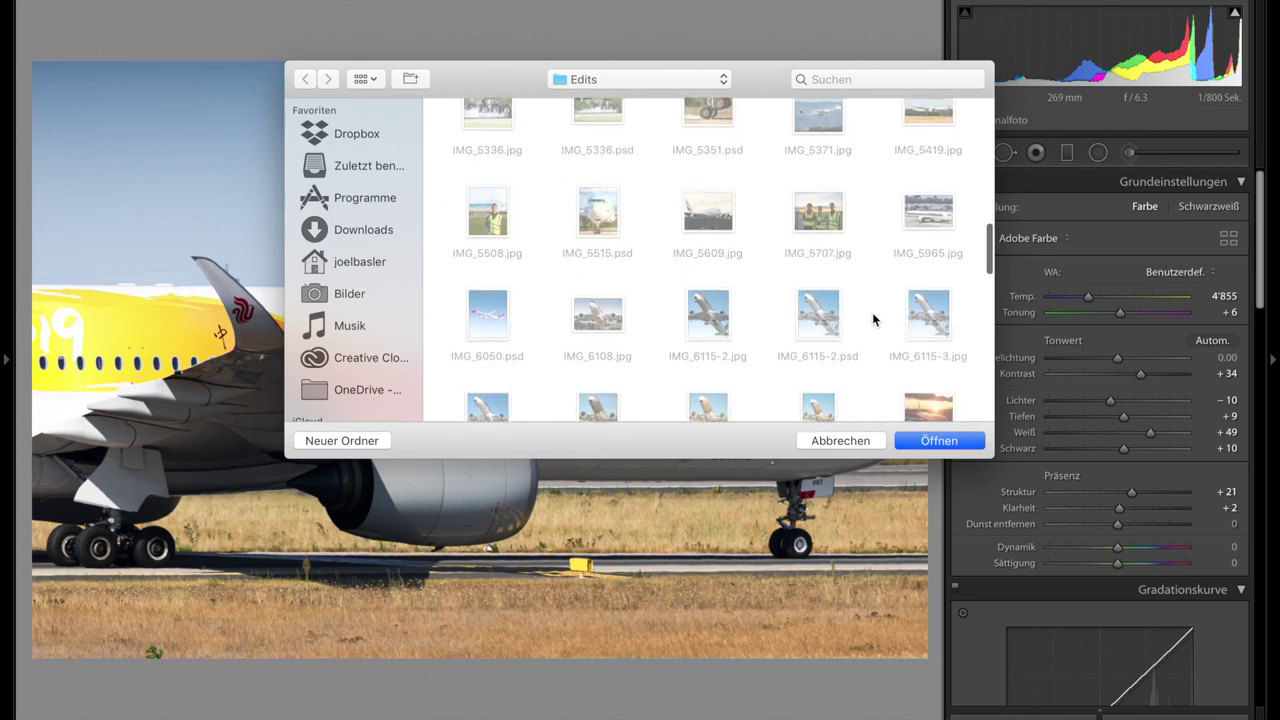
left_click(940, 442)
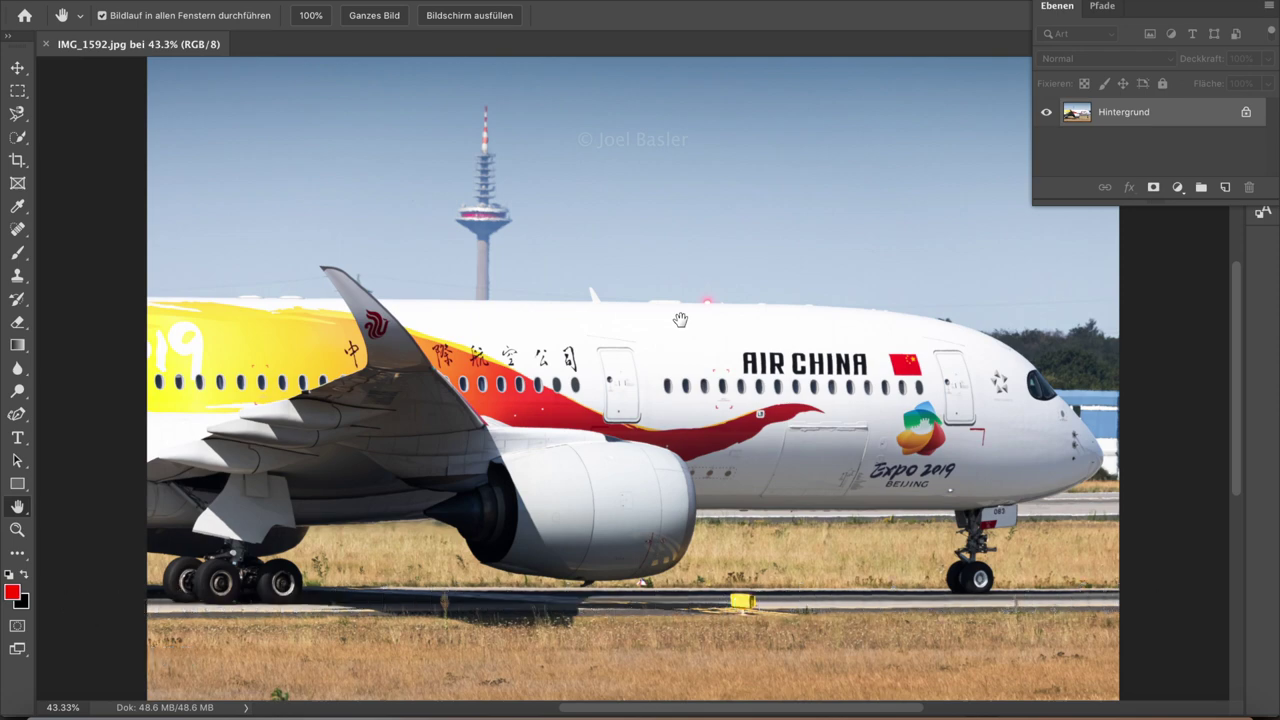
Zoom to about 160% on the wires above the nose and choose the Rectangular Marquee tool.
scroll(680, 319, "up", 5)
scroll(680, 319, "right", 5)
scroll(680, 319, "up", 2)
scroll(680, 319, "up", 2)
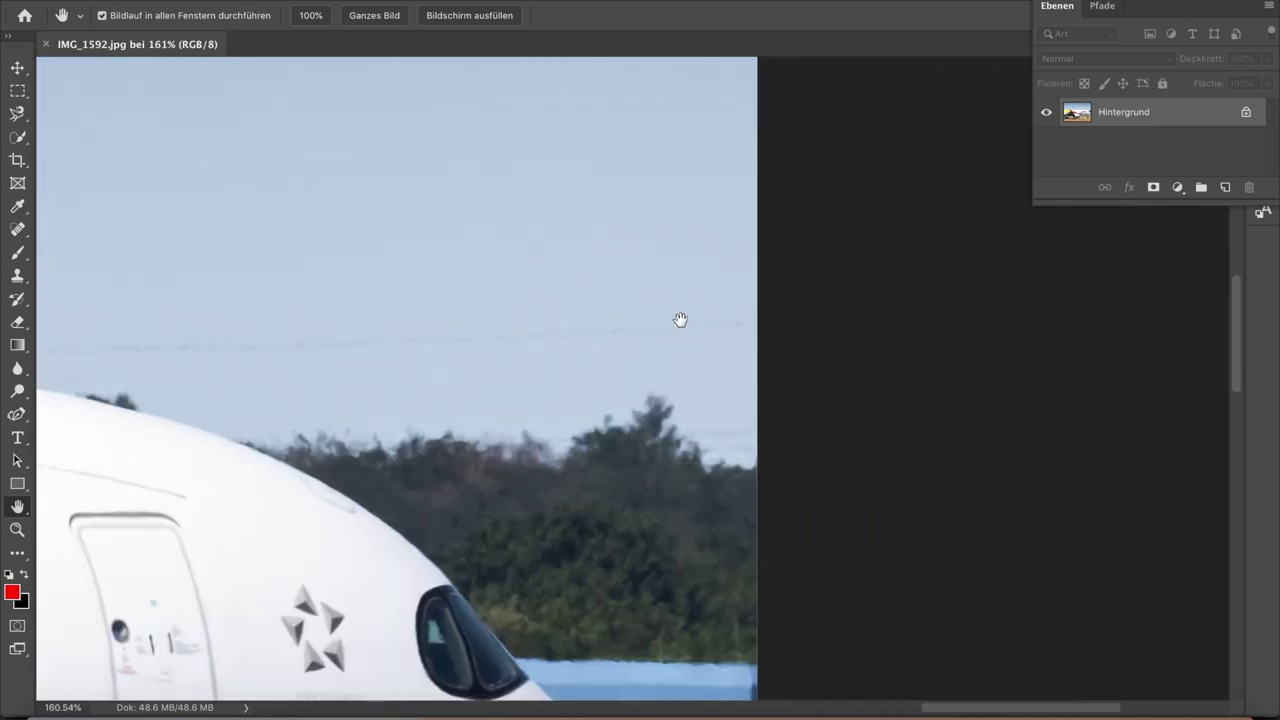
scroll(849, 340, "left", 3)
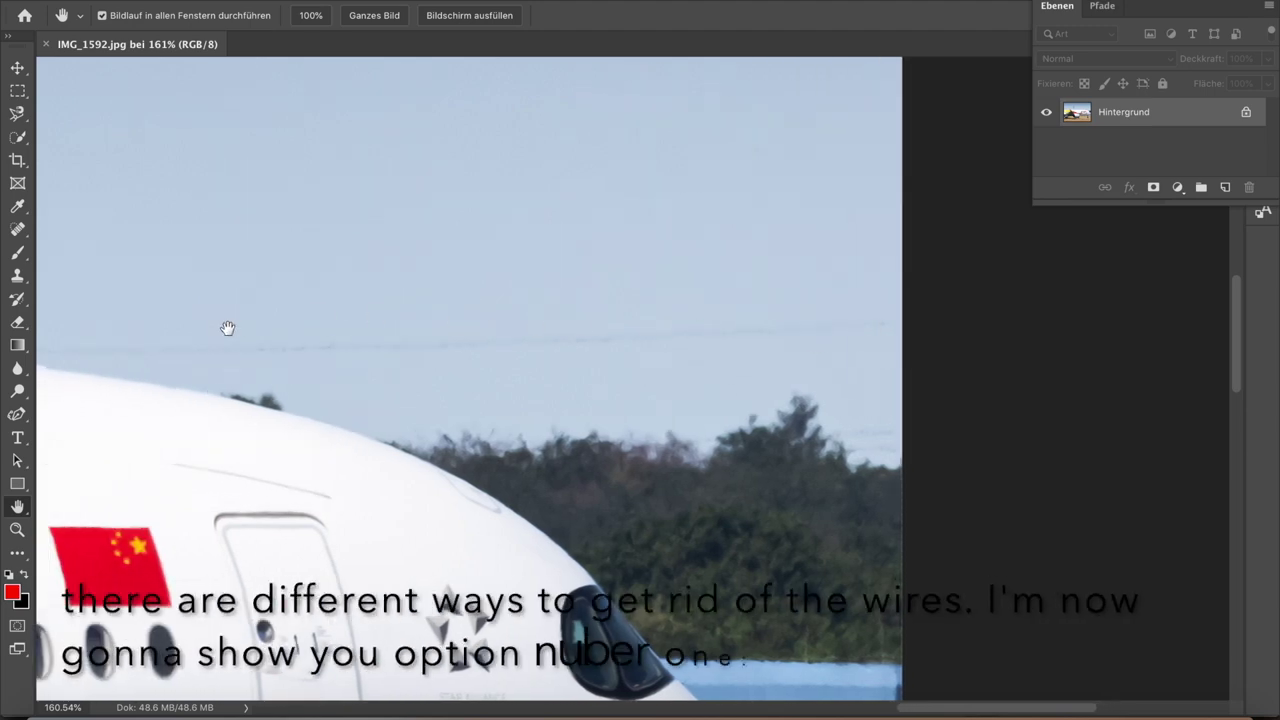
scroll(228, 328, "left", 2)
scroll(228, 328, "left", 5)
scroll(228, 328, "right", 3)
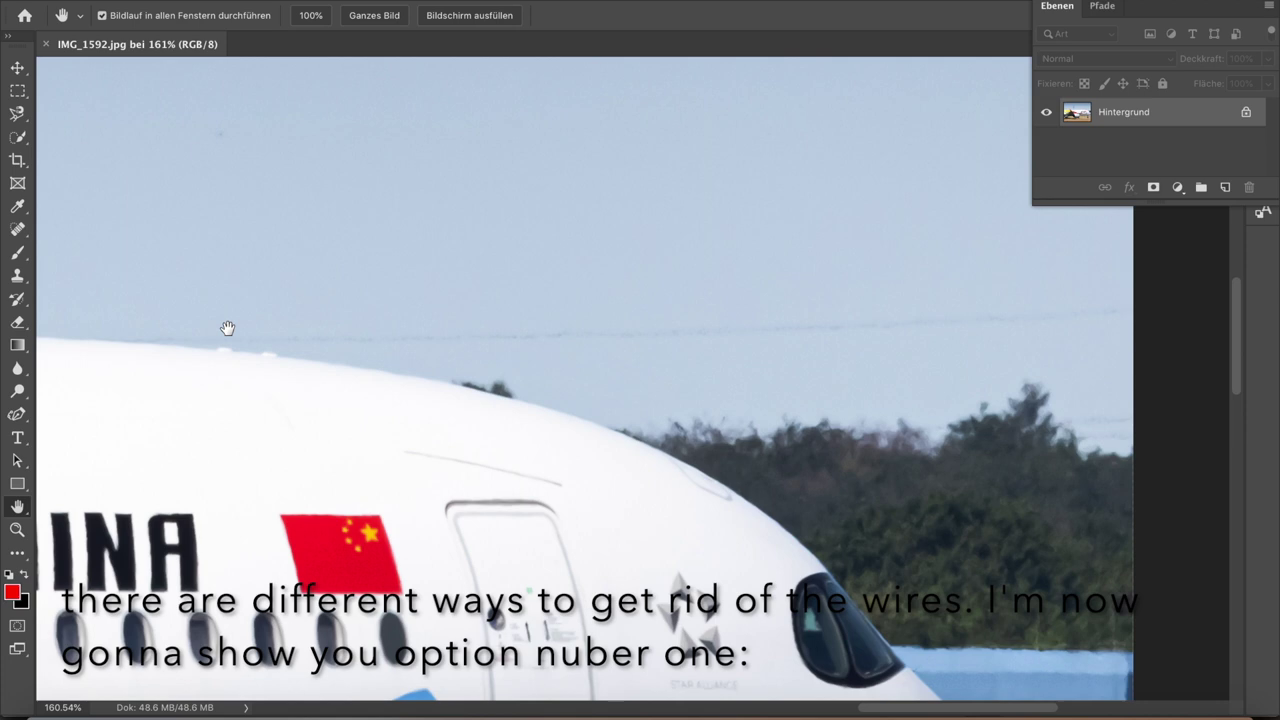
left_click(15, 91)
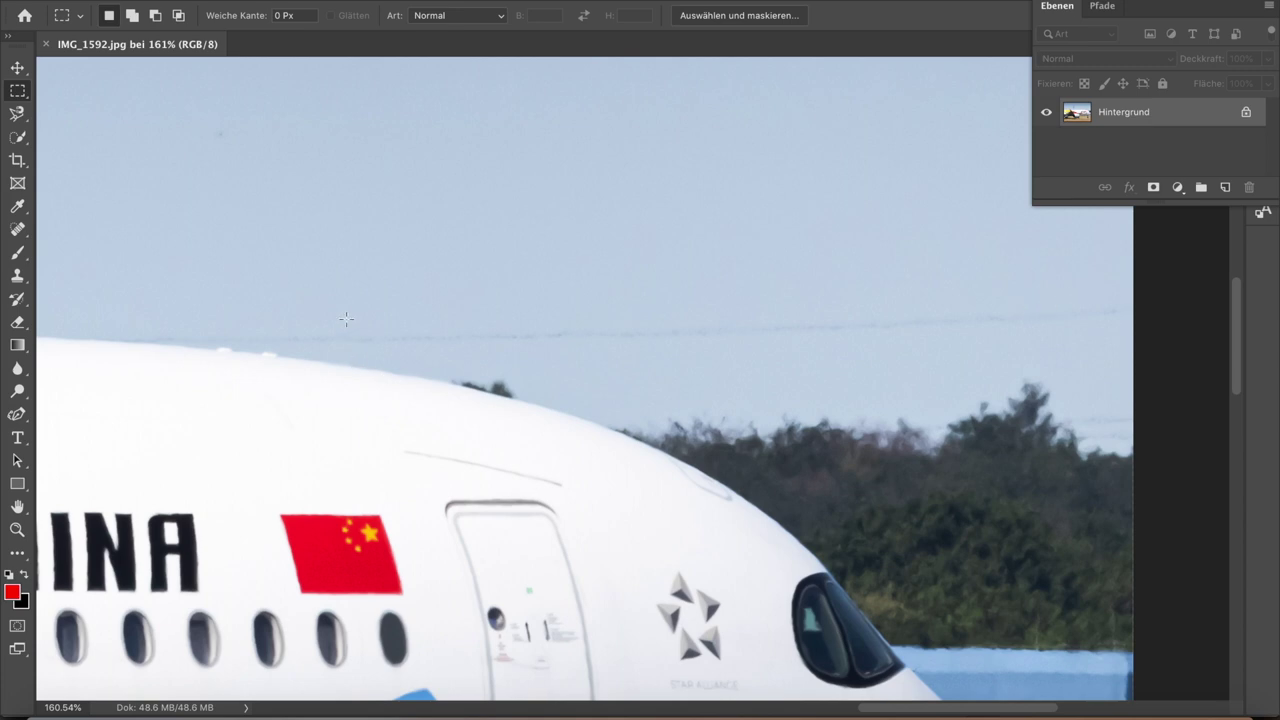
Fill a marquee strip of sky over the wires with Content-Aware at 100% opacity, then deselect.
left_click_drag(316, 350, 1100, 236)
left_click_drag(1143, 287, 1143, 295)
right_click(1006, 311)
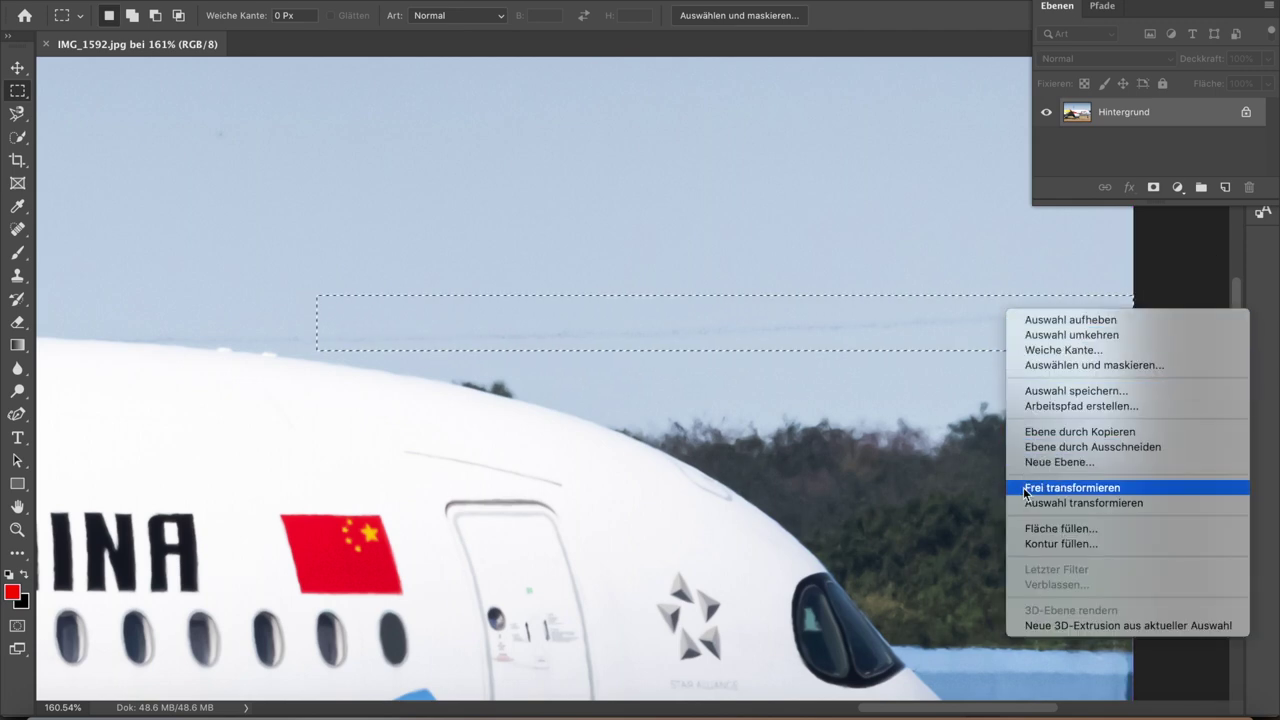
left_click(1072, 530)
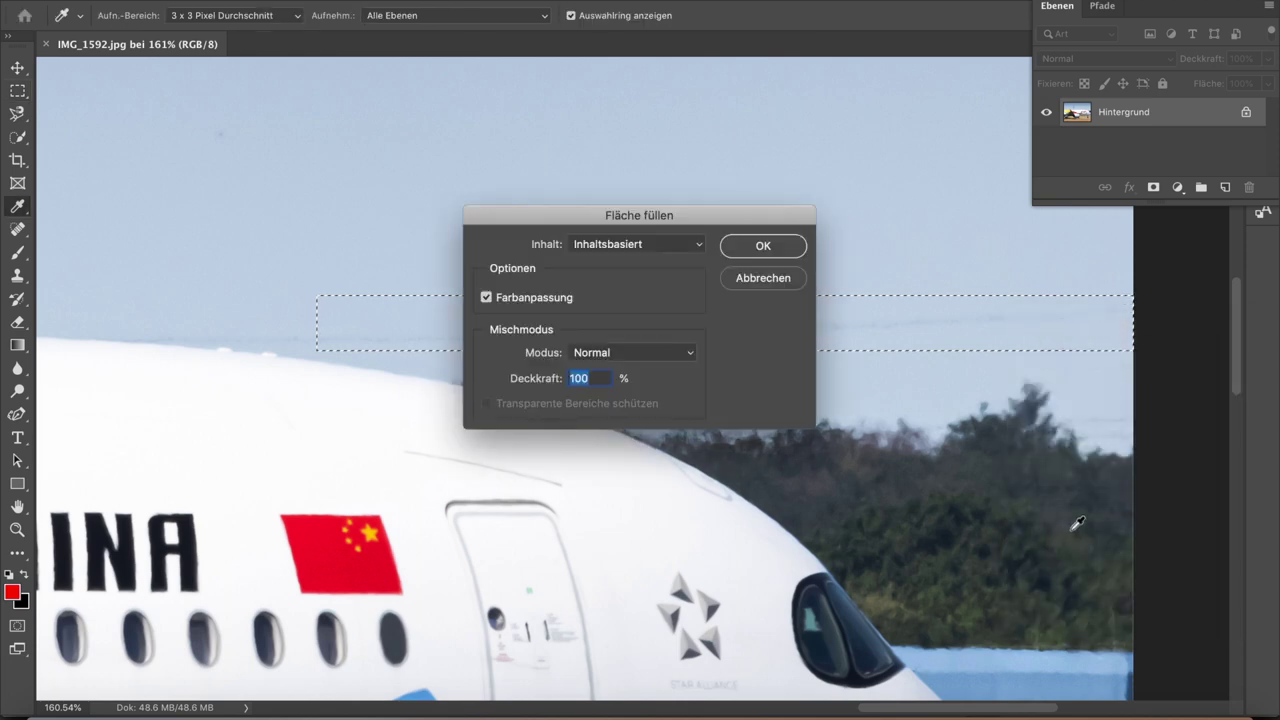
left_click(607, 248)
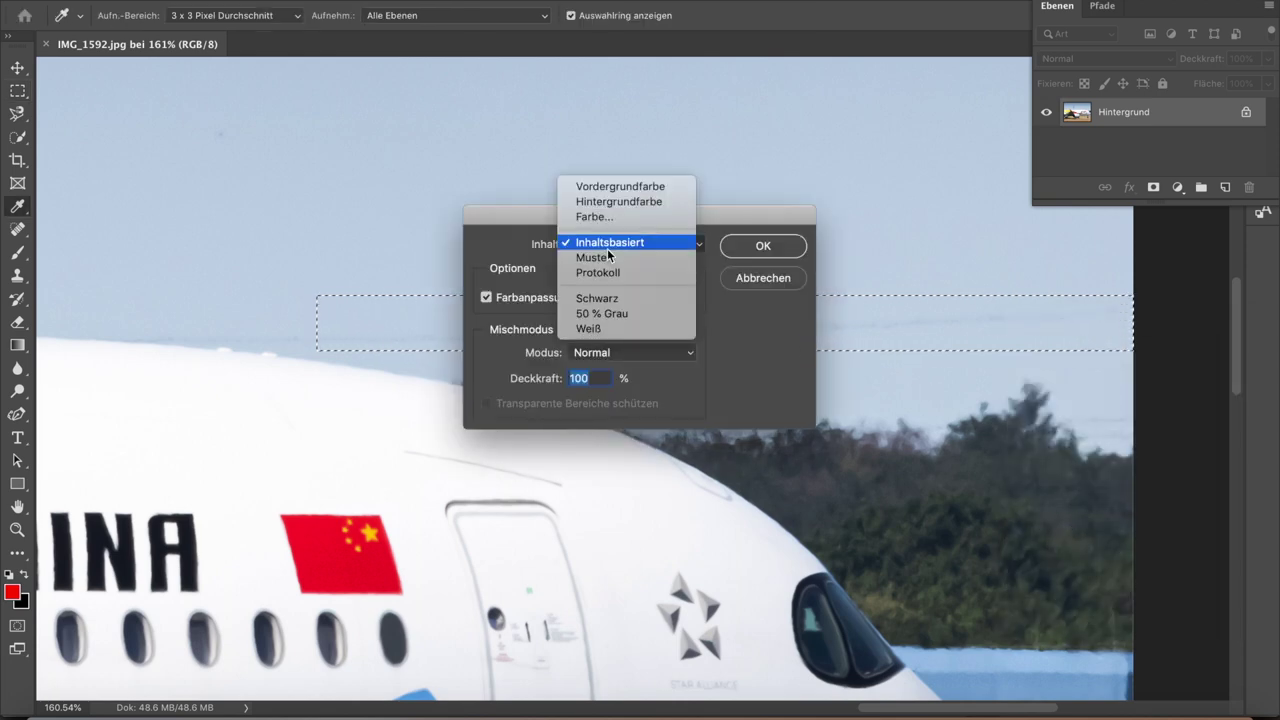
left_click(607, 248)
left_click(590, 380)
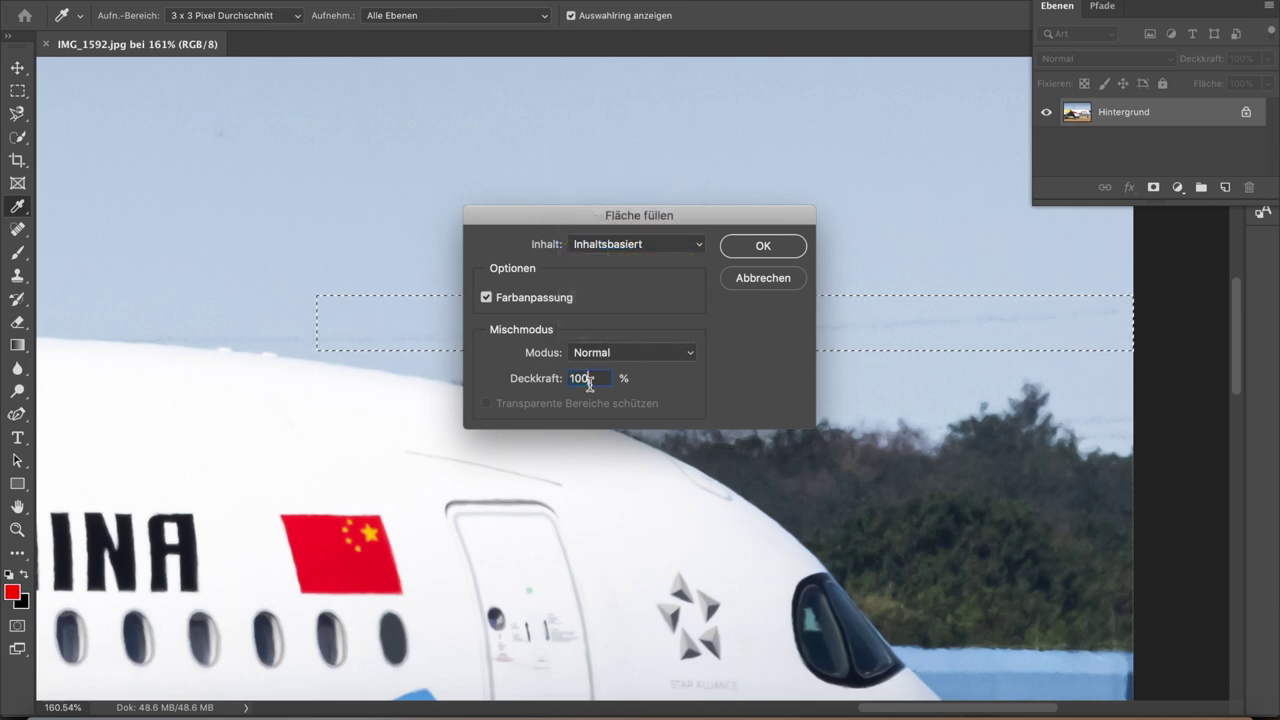
left_click(766, 245)
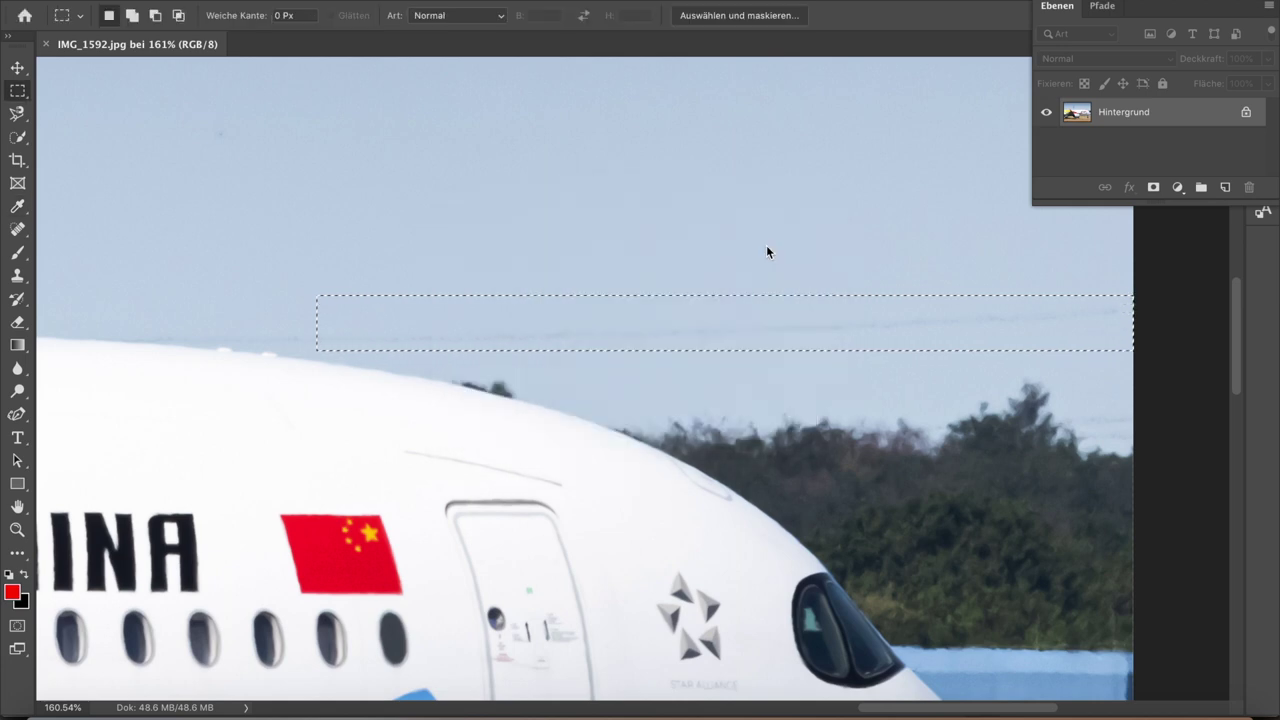
left_click(614, 351)
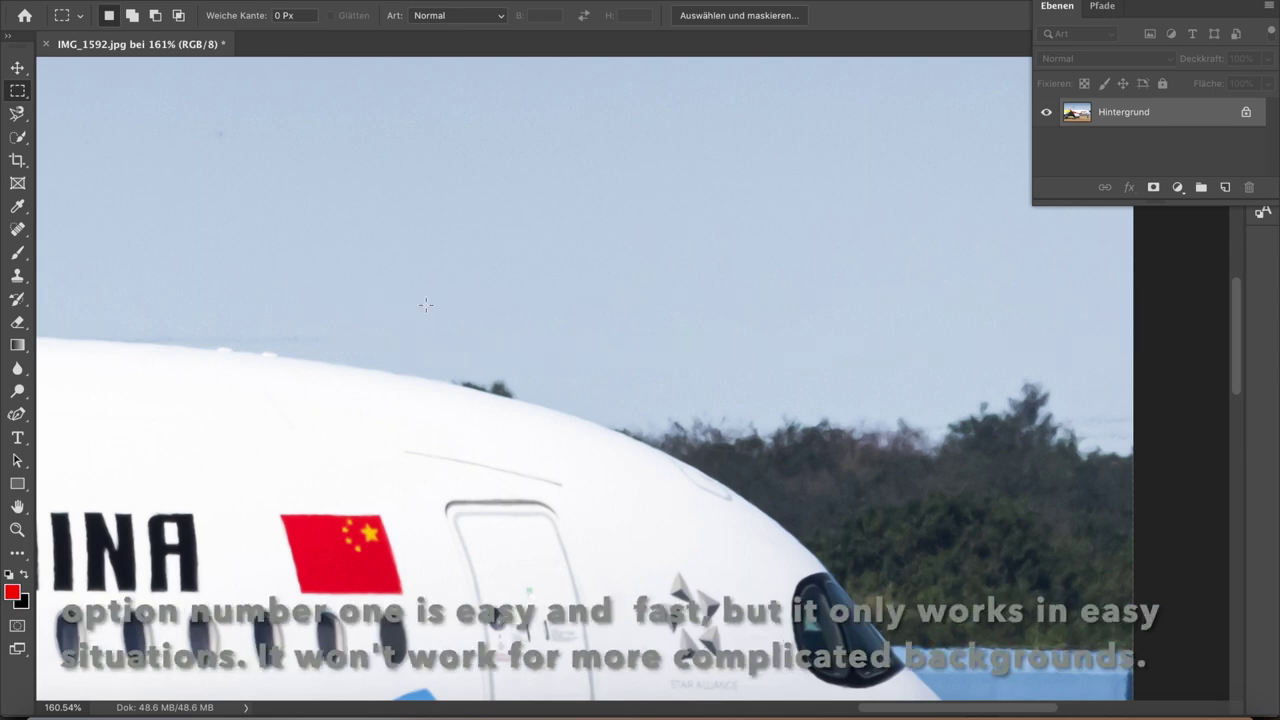
Clone sky along the fuselage's top edge with a 35 px Clone Stamp.
scroll(426, 305, "up", 1)
scroll(418, 320, "up", 1)
scroll(410, 335, "up", 1)
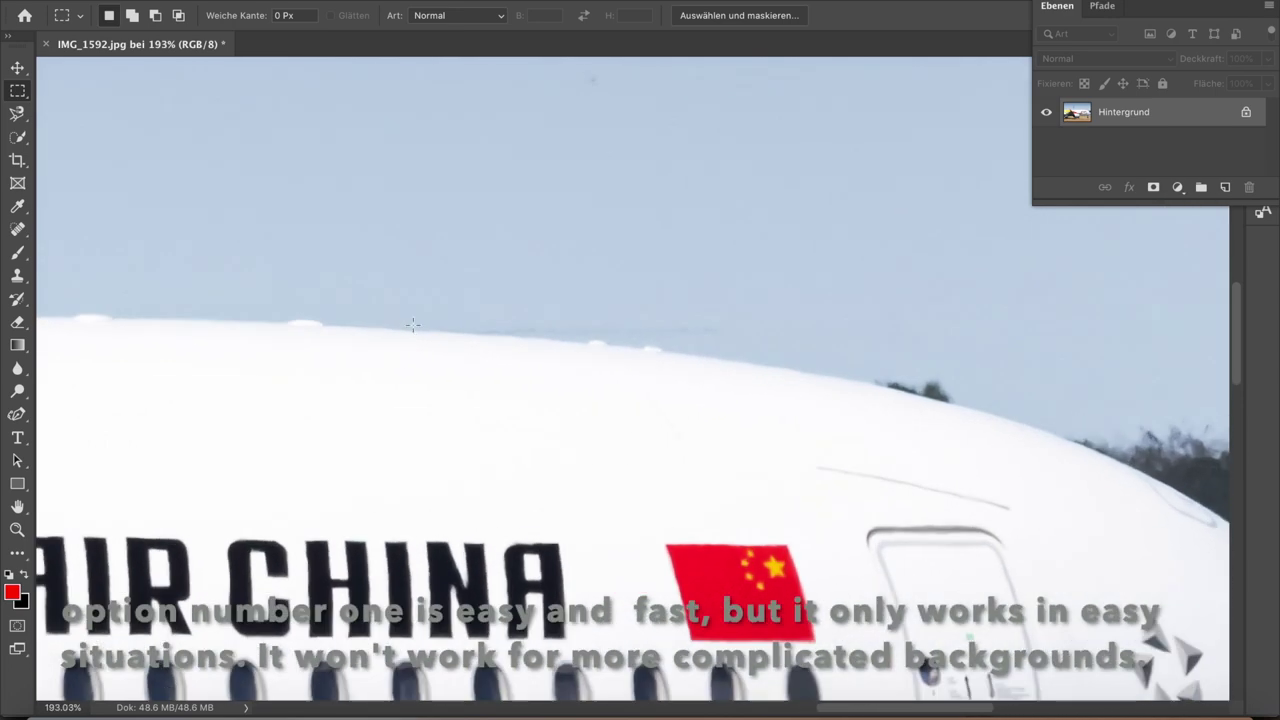
scroll(410, 335, "up", 1)
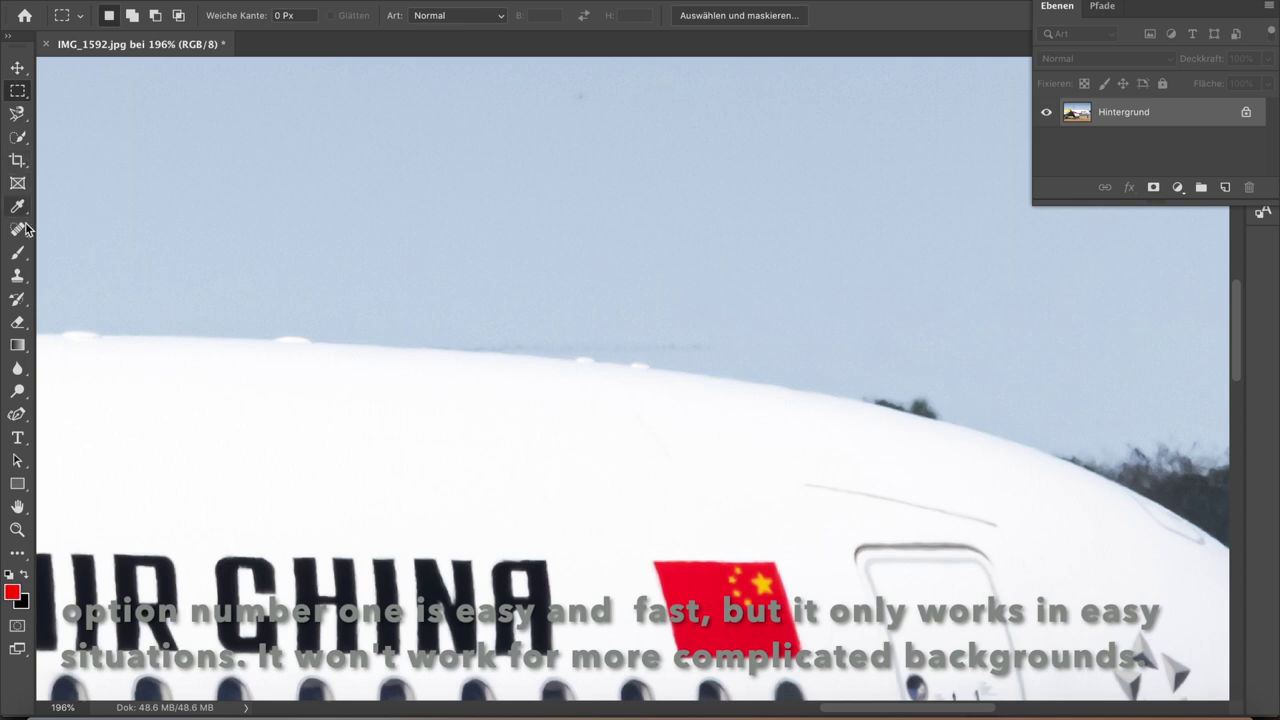
left_click(17, 275)
left_click(127, 18)
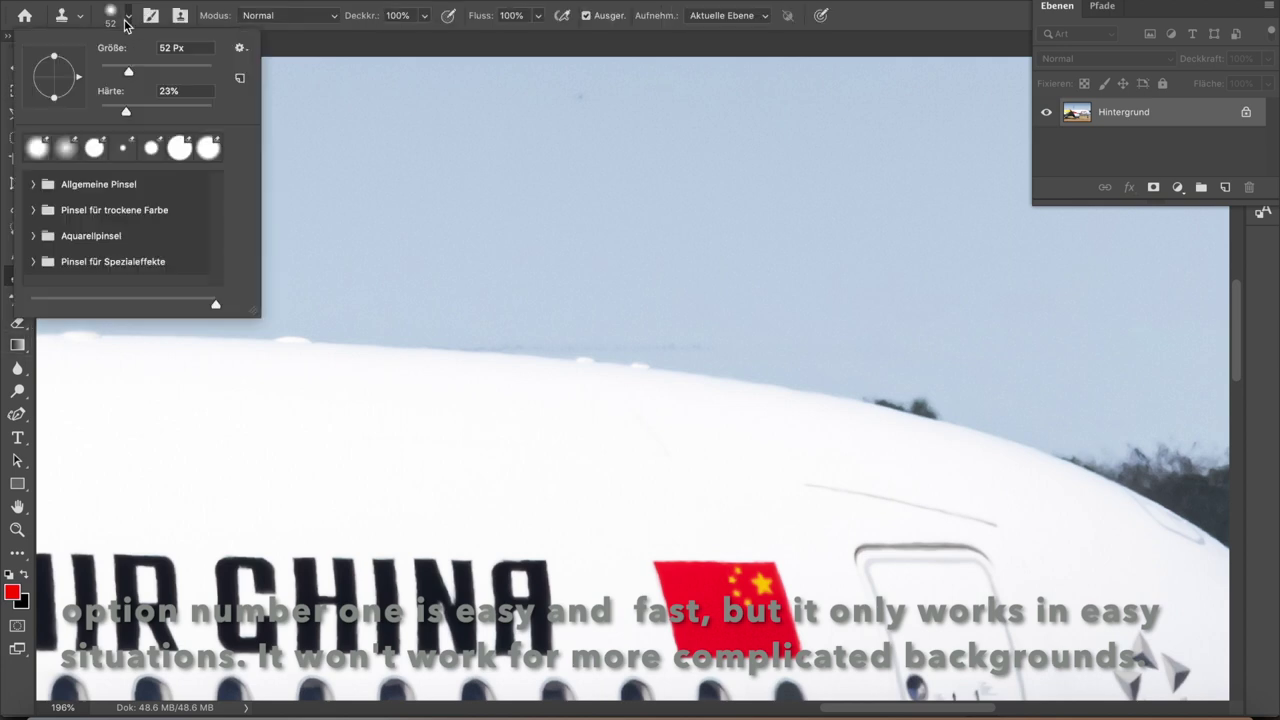
left_click_drag(125, 73, 118, 72)
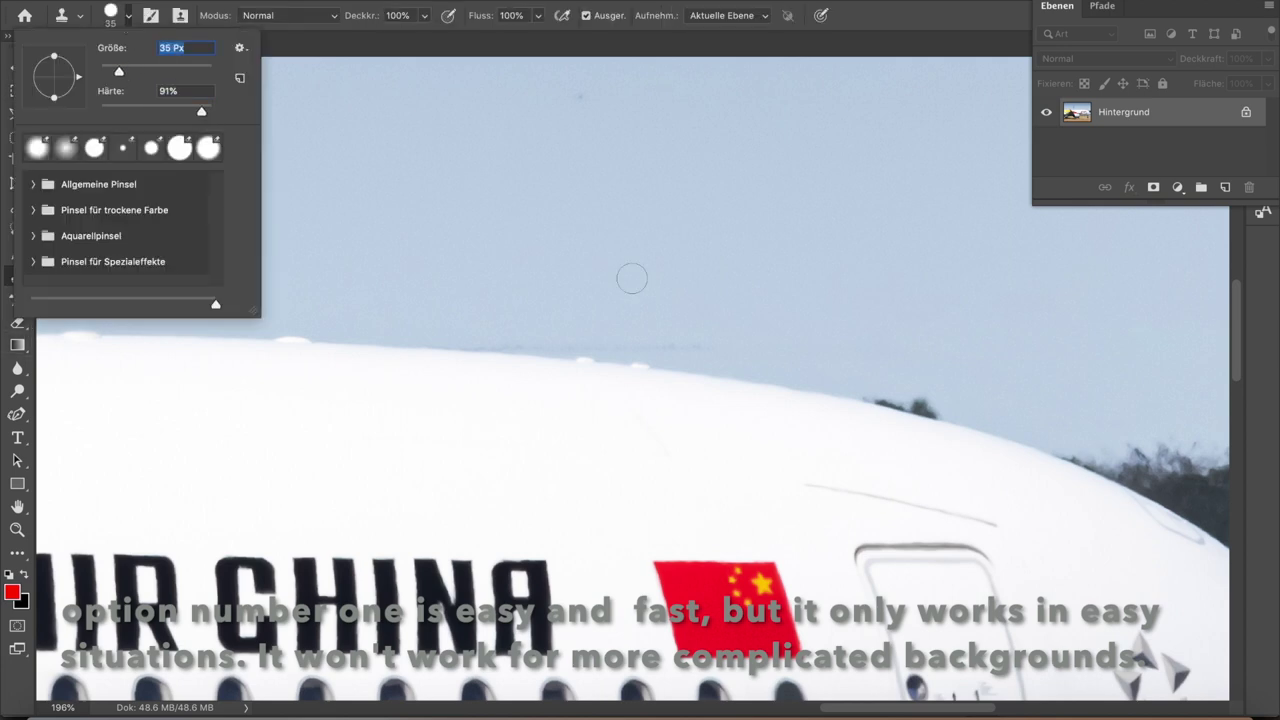
left_click(715, 322)
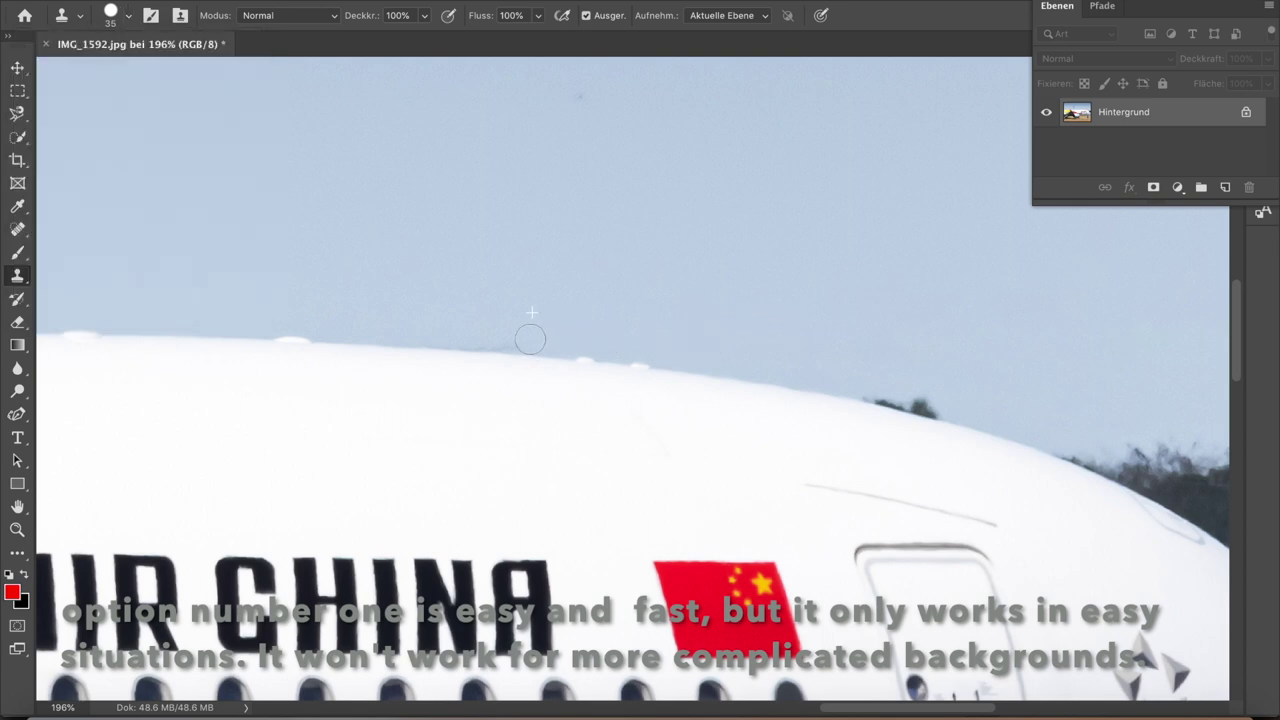
left_click_drag(530, 339, 442, 330)
scroll(442, 330, "up", 3)
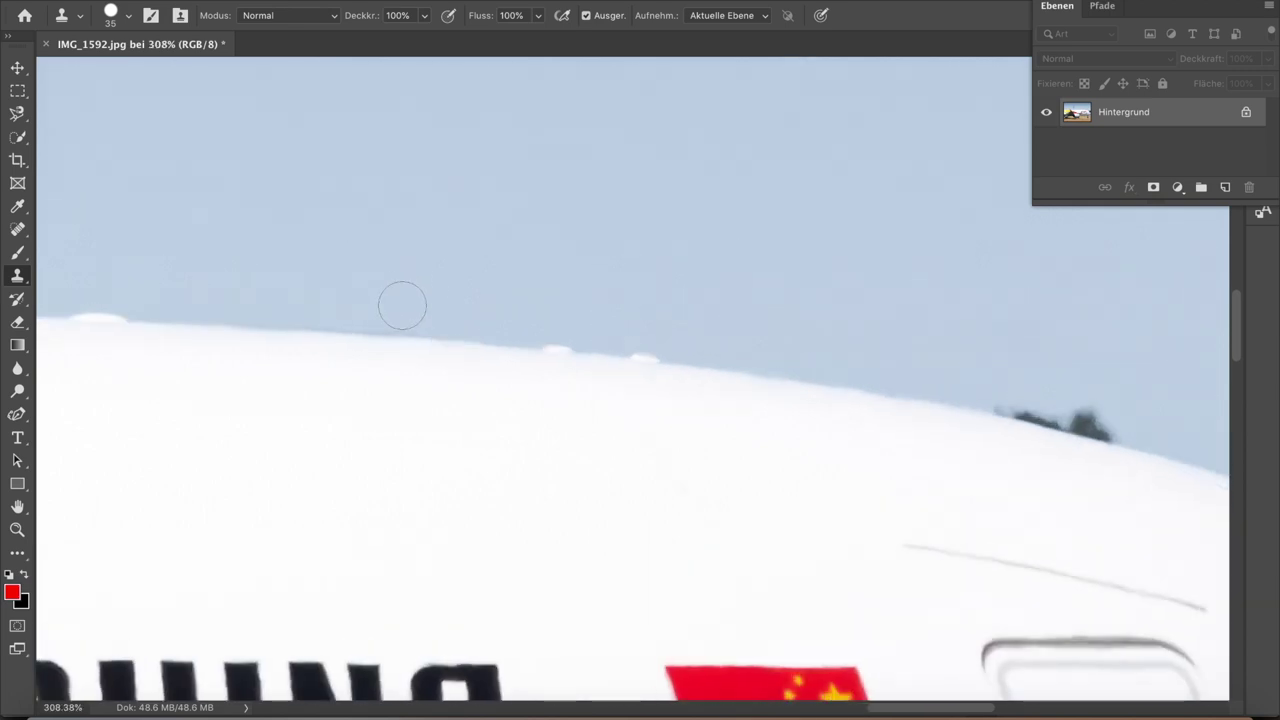
left_click_drag(423, 312, 368, 305)
Sample clean sky above the treetops and paint out the faint wire there.
scroll(626, 330, "down", 2)
scroll(626, 330, "down", 2)
scroll(626, 330, "down", 3)
scroll(626, 330, "down", 1)
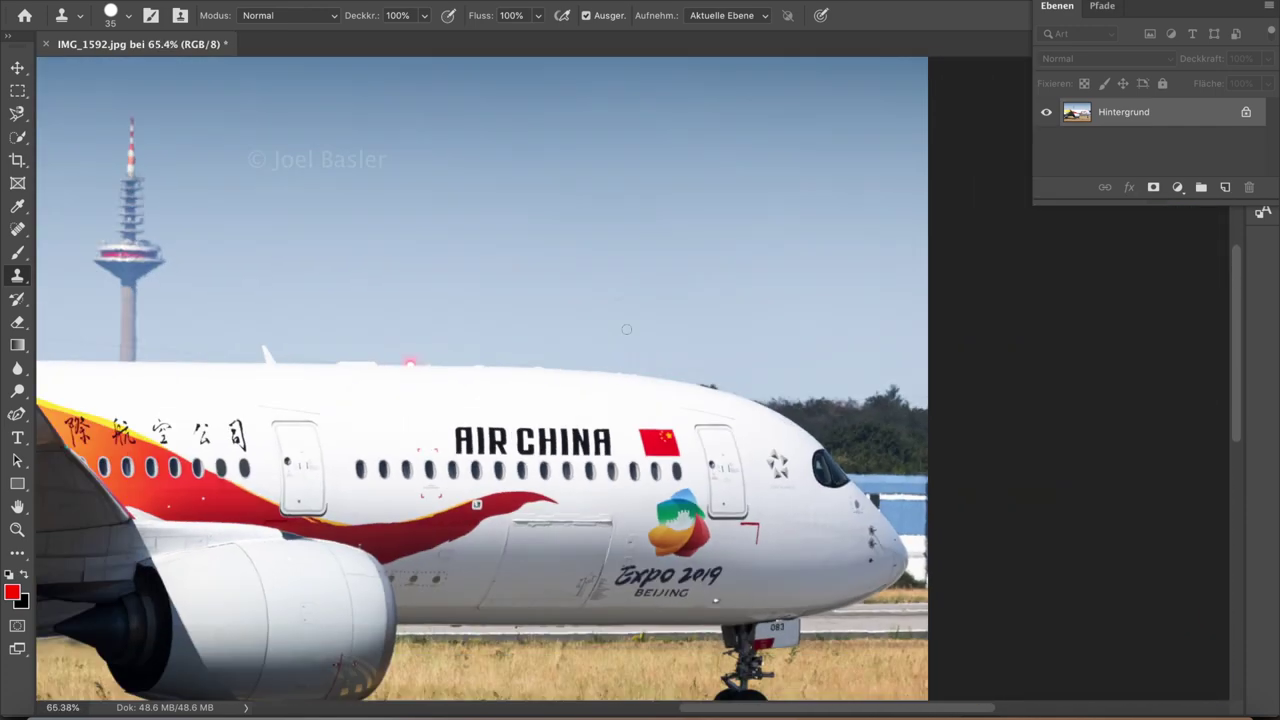
scroll(626, 330, "down", 1)
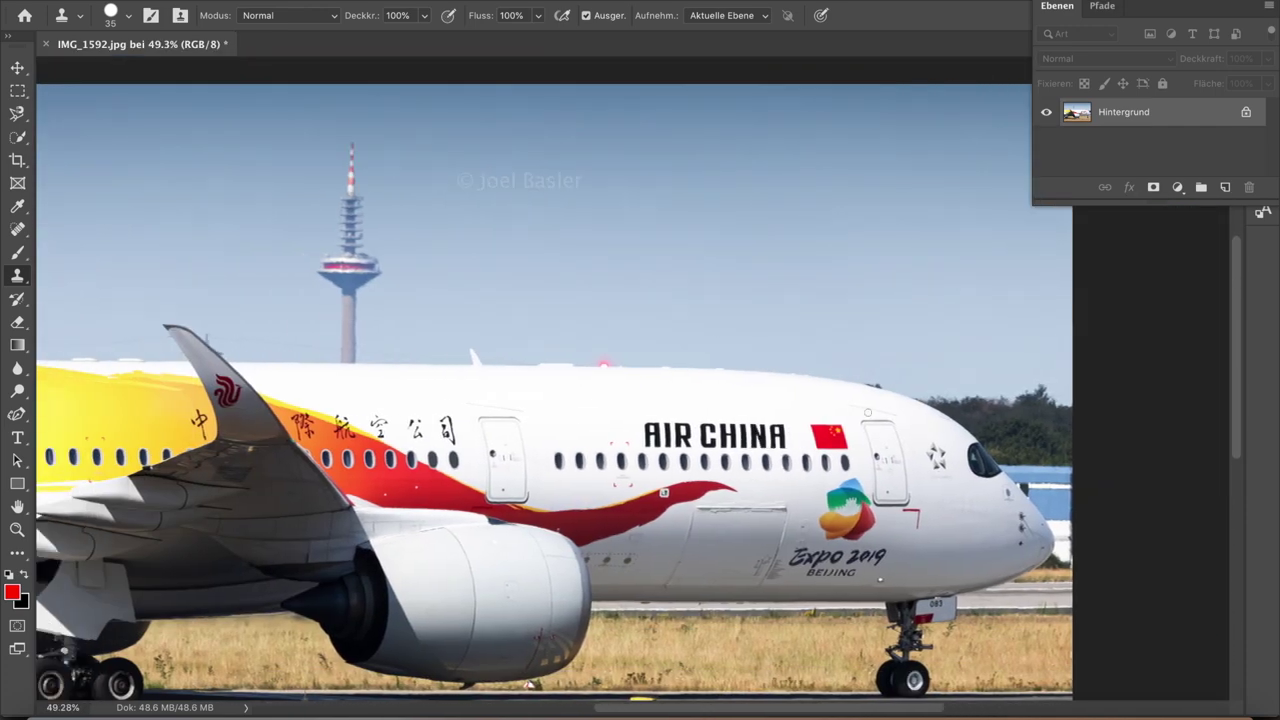
scroll(645, 381, "up", 3)
scroll(900, 420, "up", 2)
scroll(646, 500, "up", 2)
scroll(646, 560, "up", 1)
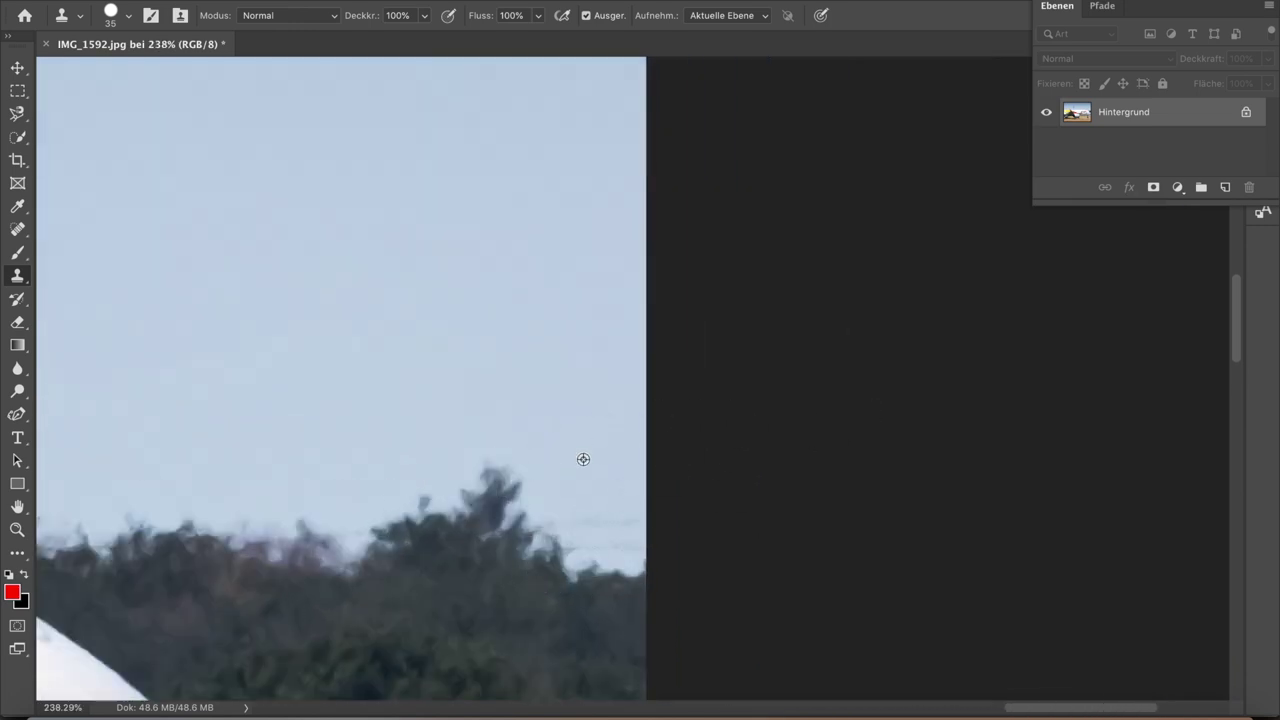
left_click(622, 482, "alt")
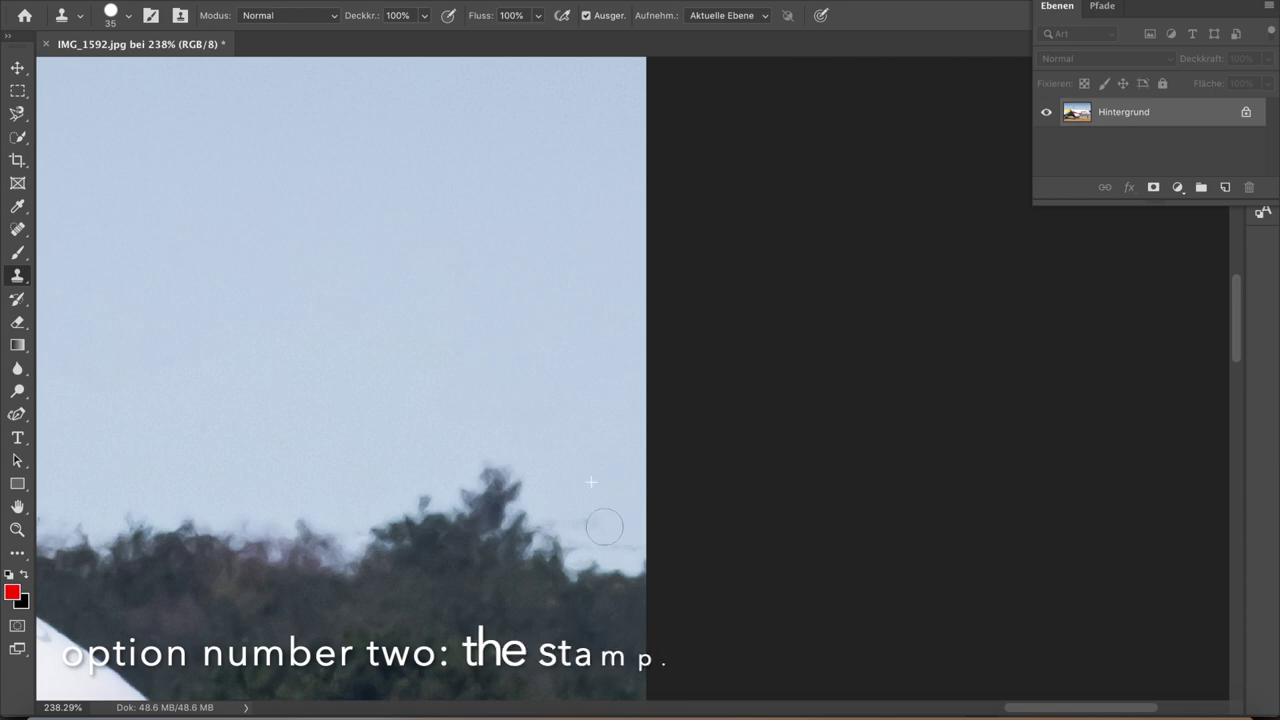
left_click_drag(555, 518, 602, 539)
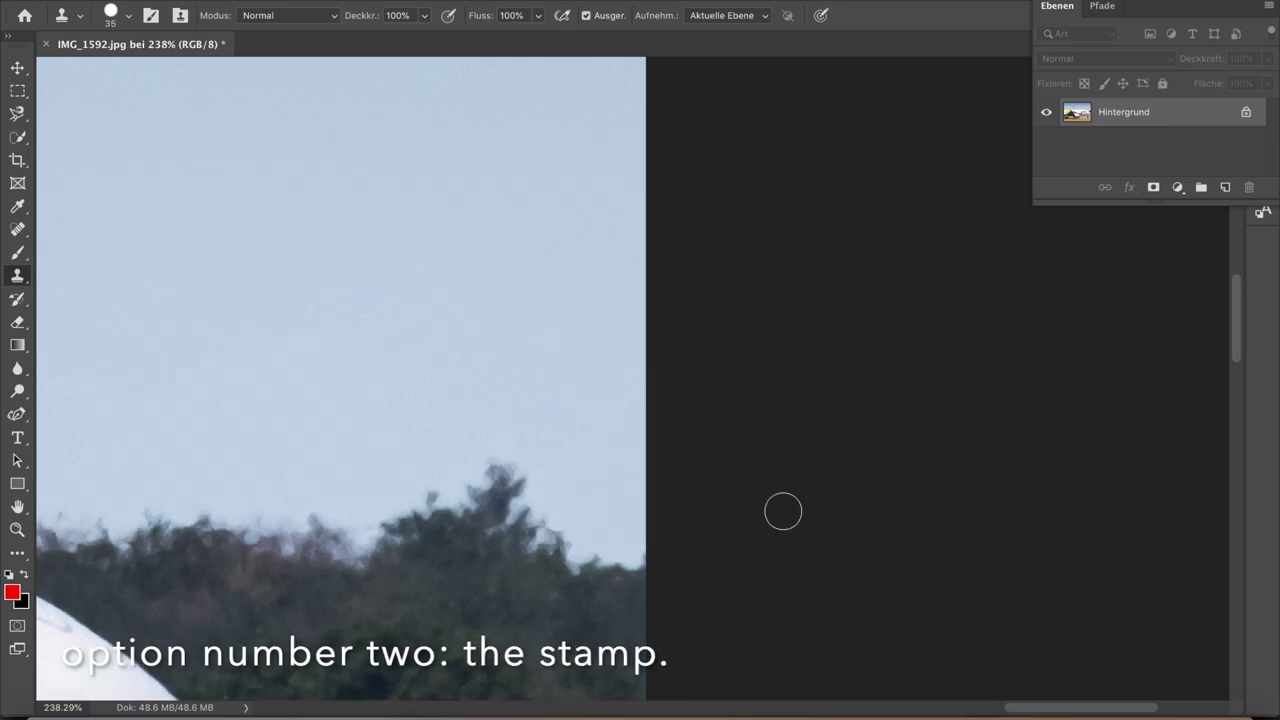
Clone sky over the wire beside the wing tip.
scroll(788, 508, "down", 5)
scroll(788, 508, "down", 2)
scroll(788, 508, "left", 10)
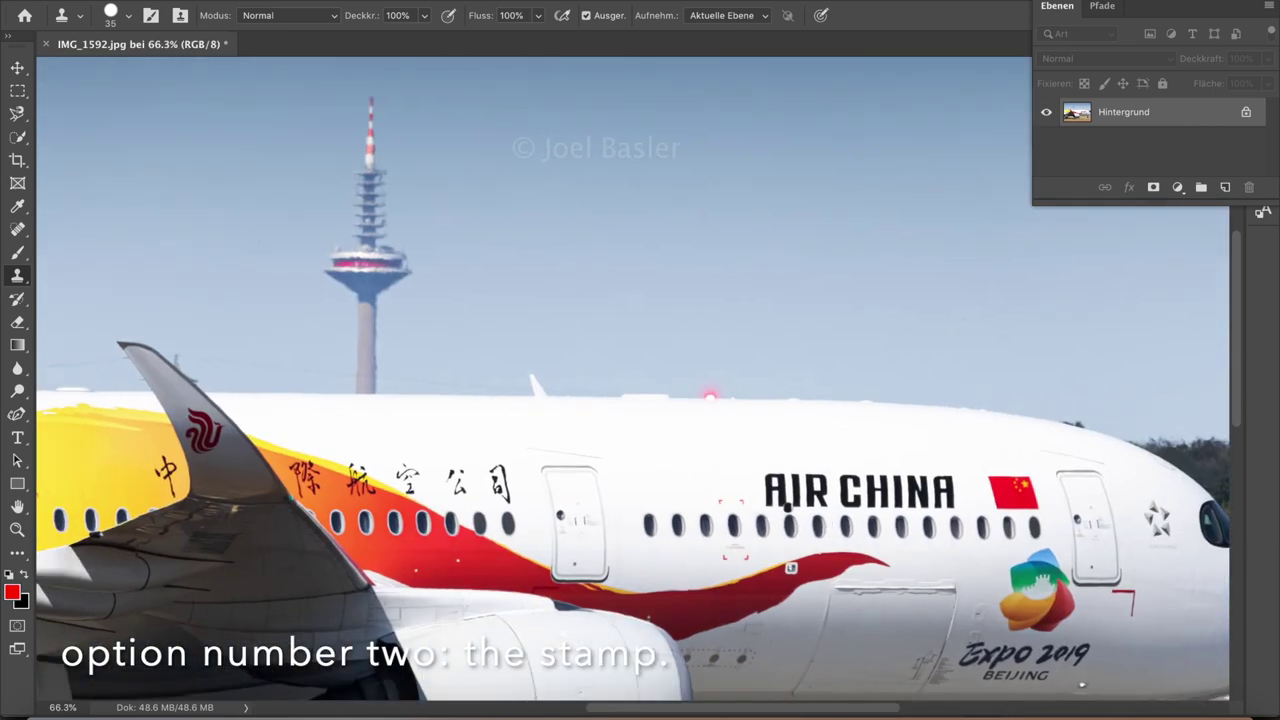
scroll(788, 508, "left", 3)
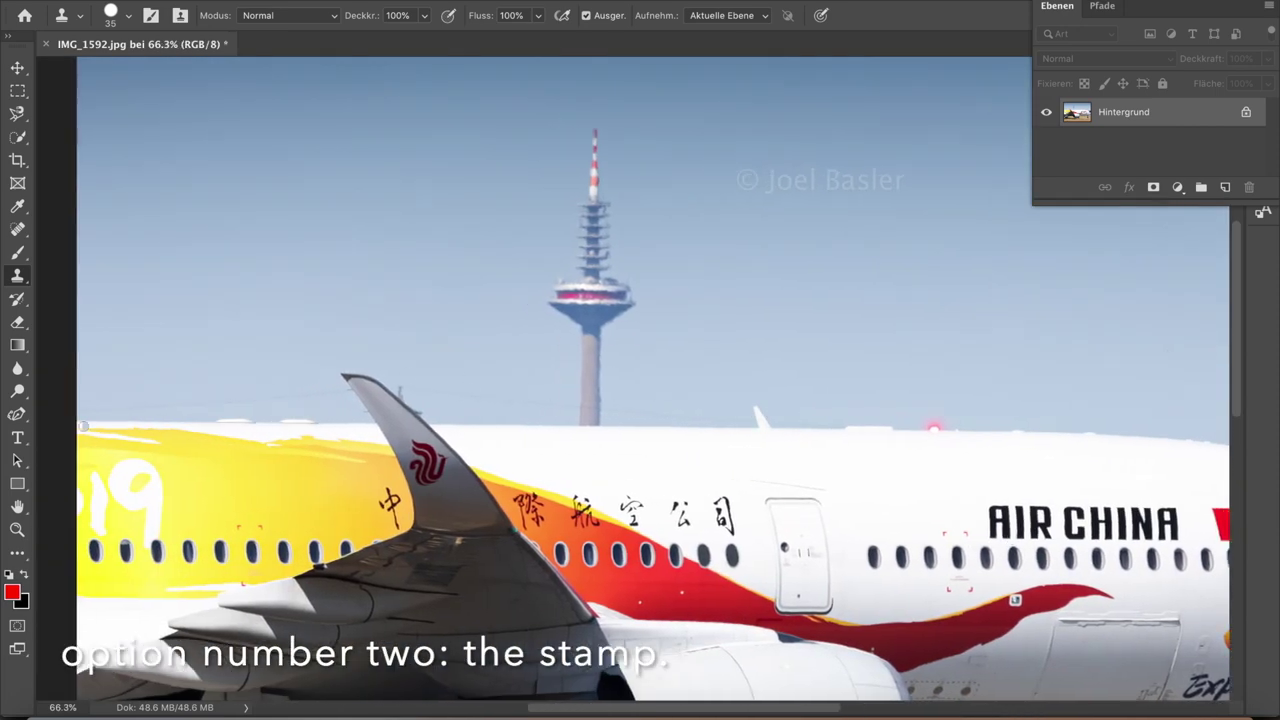
scroll(648, 371, "up", 3)
scroll(648, 371, "left", 8)
scroll(640, 375, "up", 2)
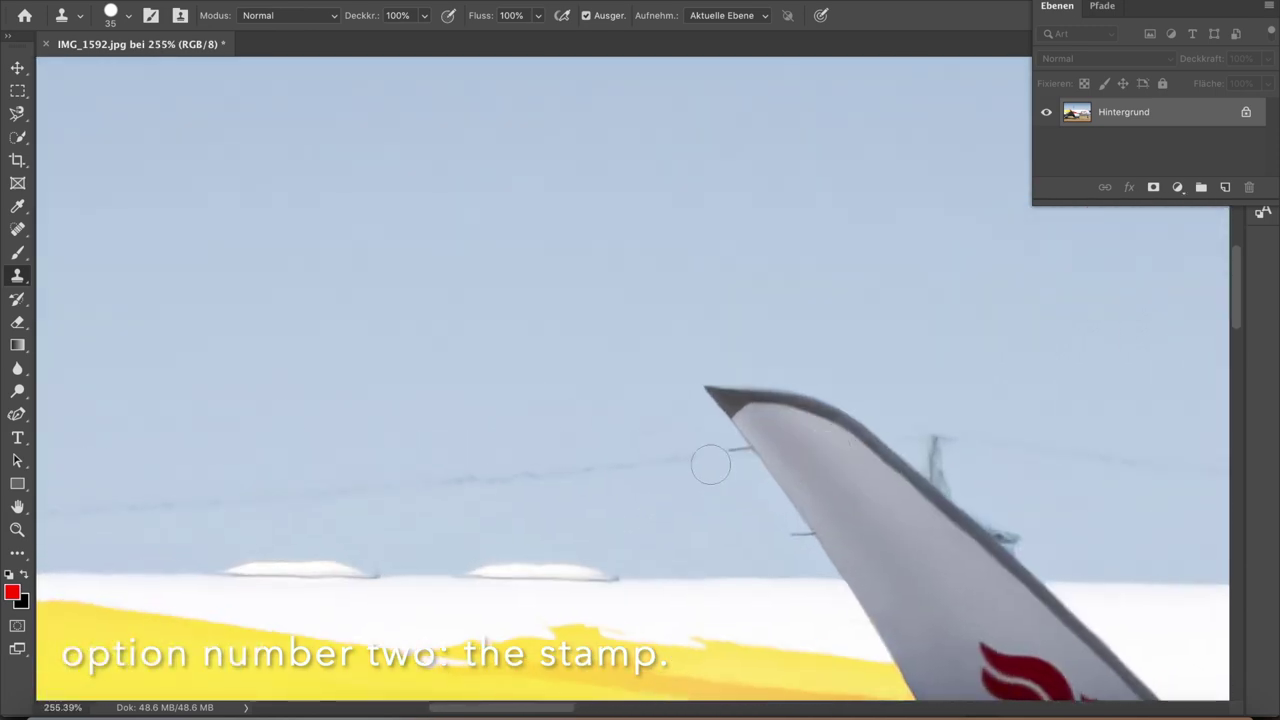
left_click(680, 460)
Pan across the sky near the wing tip to review leftover wire traces, then open the Filter menu.
scroll(706, 565, "left", 5)
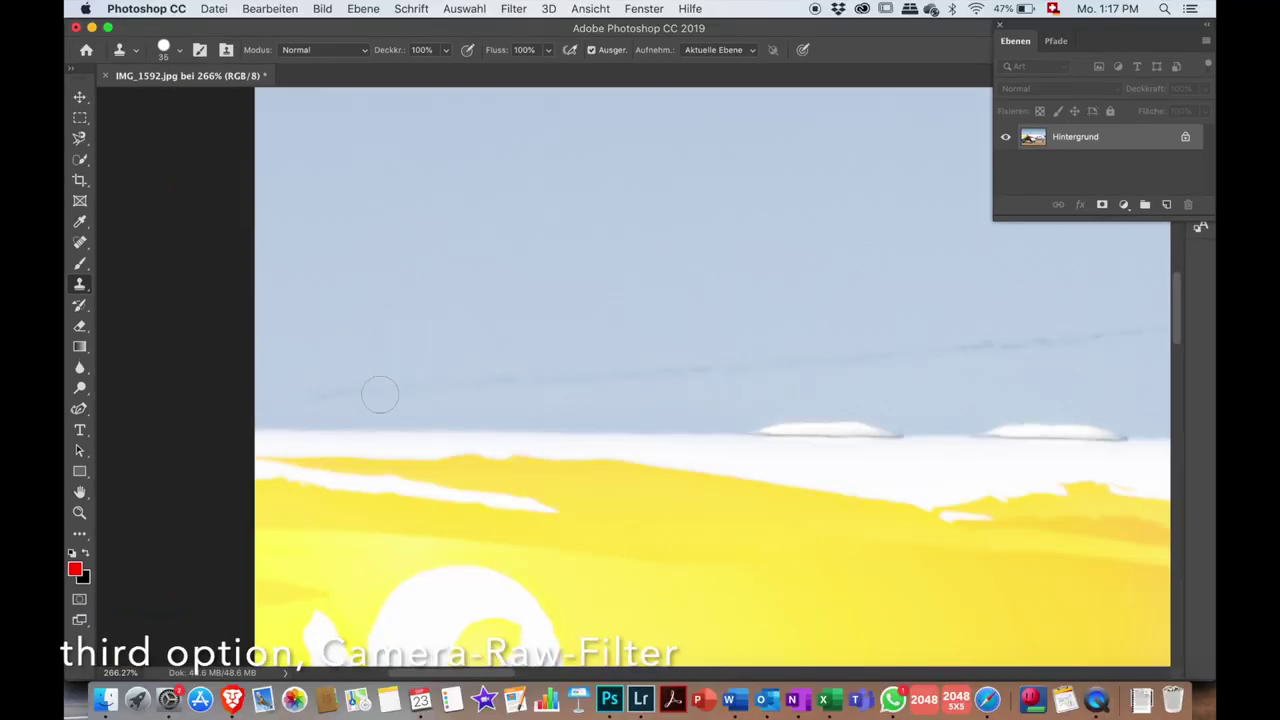
scroll(524, 402, "right", 5)
scroll(600, 370, "right", 4)
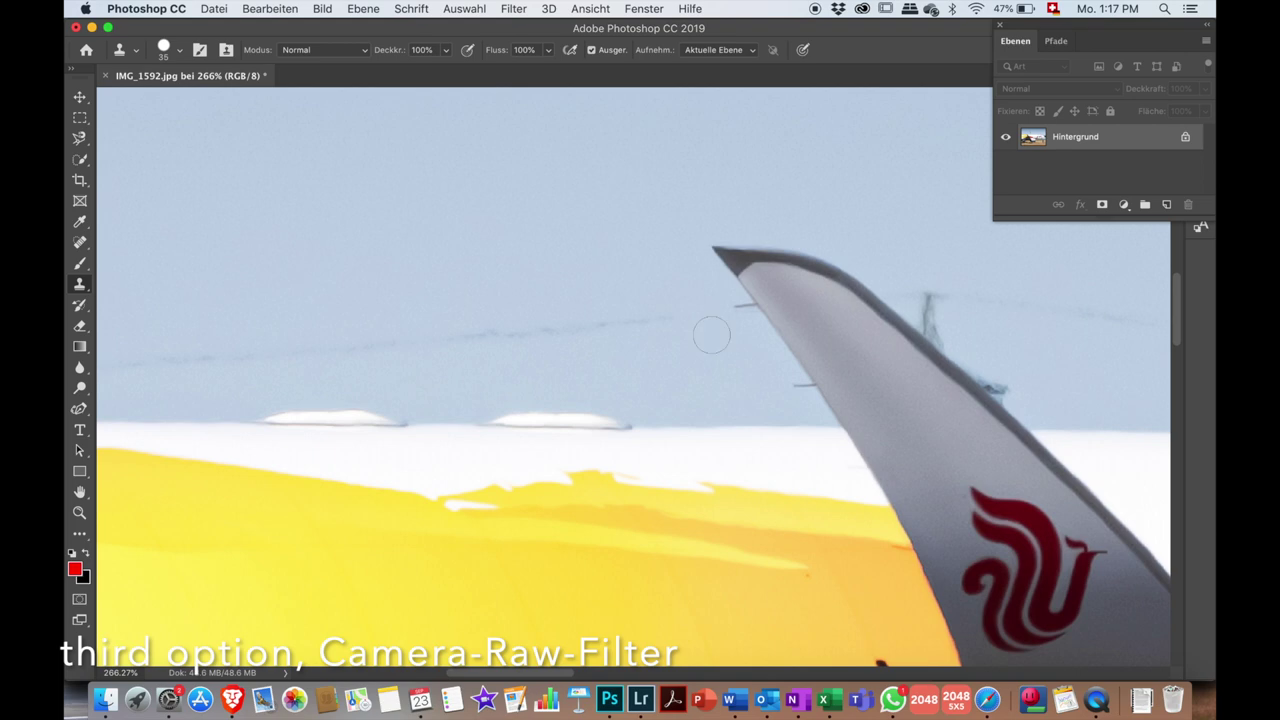
scroll(710, 335, "right", 5)
scroll(710, 335, "right", 1)
scroll(710, 335, "down", 2)
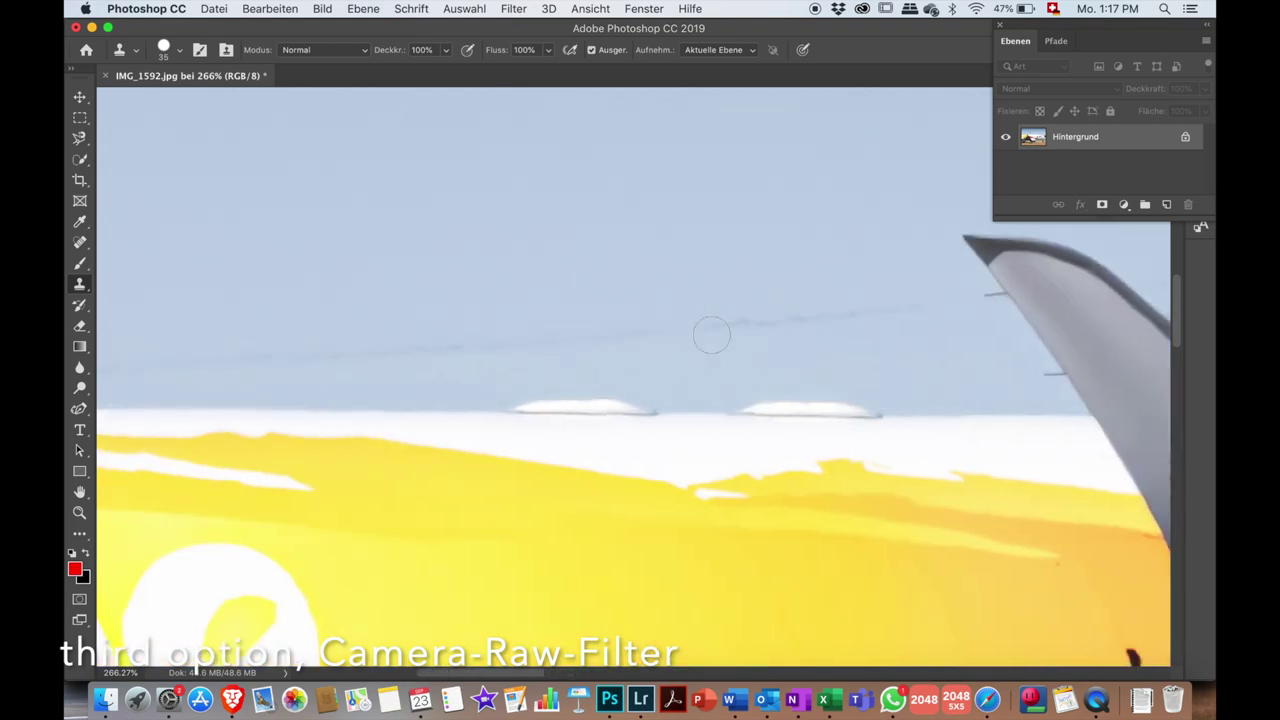
scroll(710, 335, "left", 3)
scroll(710, 335, "left", 2)
scroll(600, 333, "left", 2)
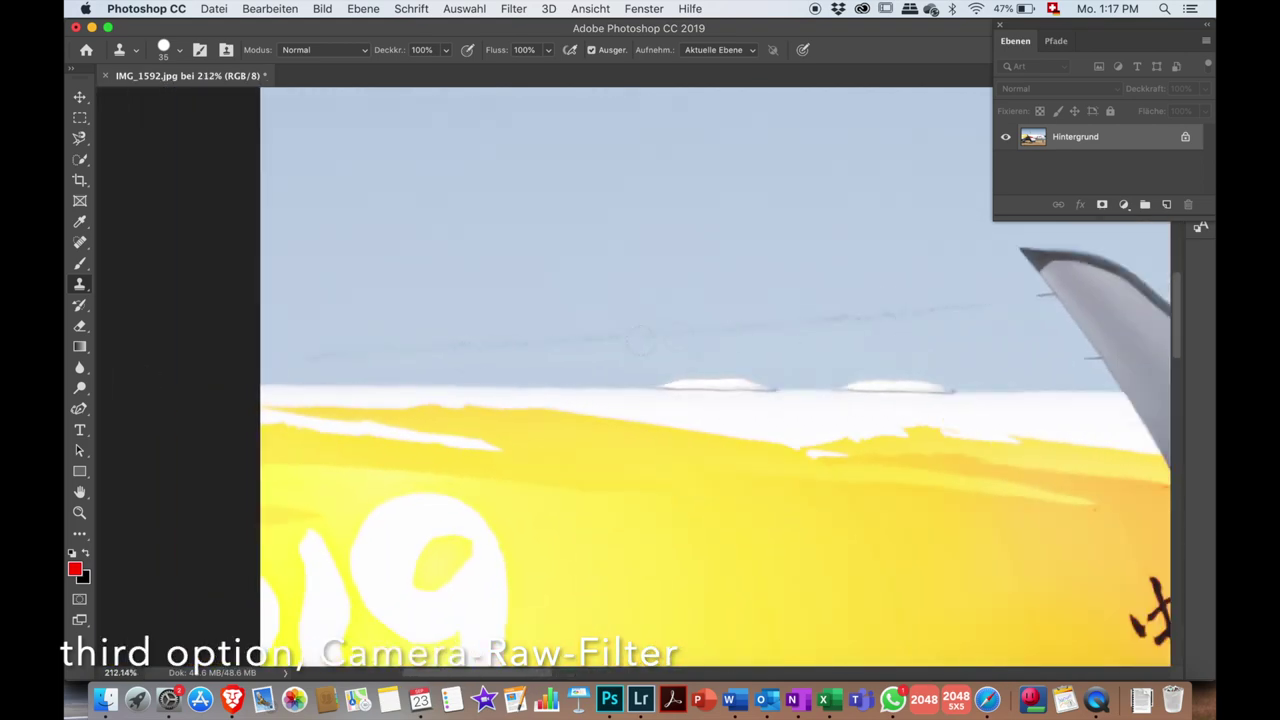
left_click(511, 9)
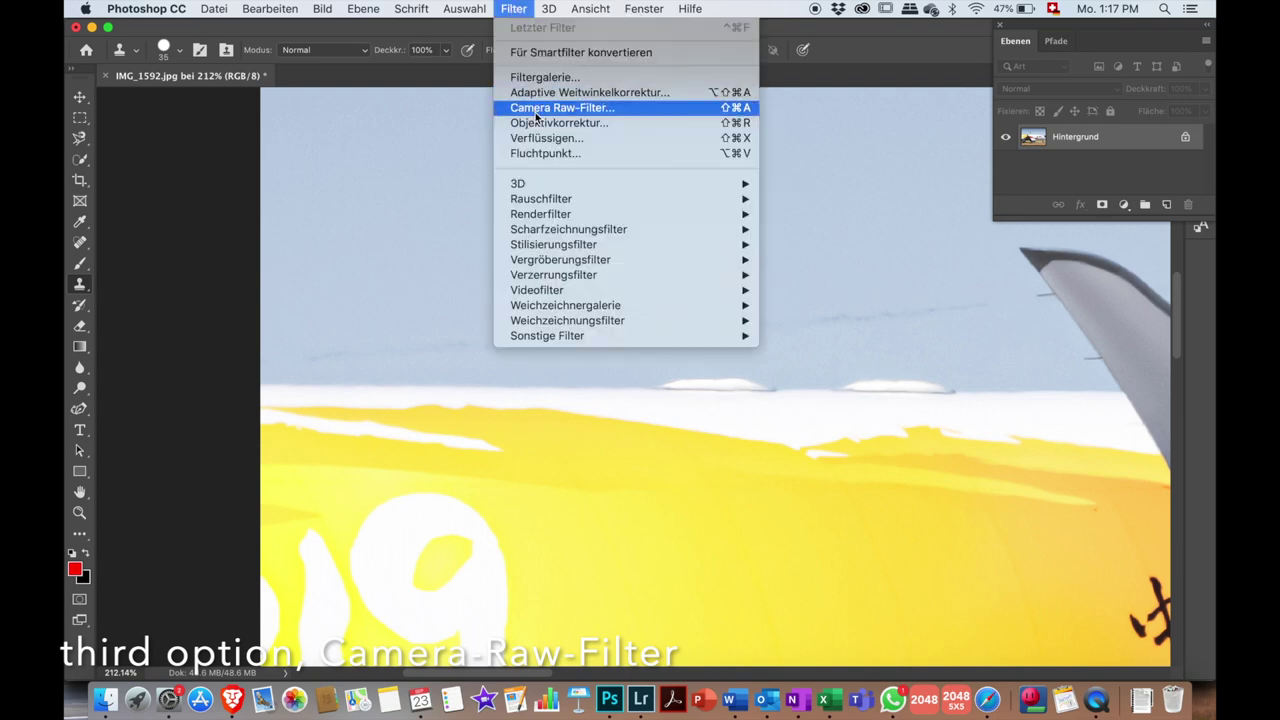
Heal the wire above the yellow fuselage with Camera Raw Spot Removal at size 14.
left_click(535, 117)
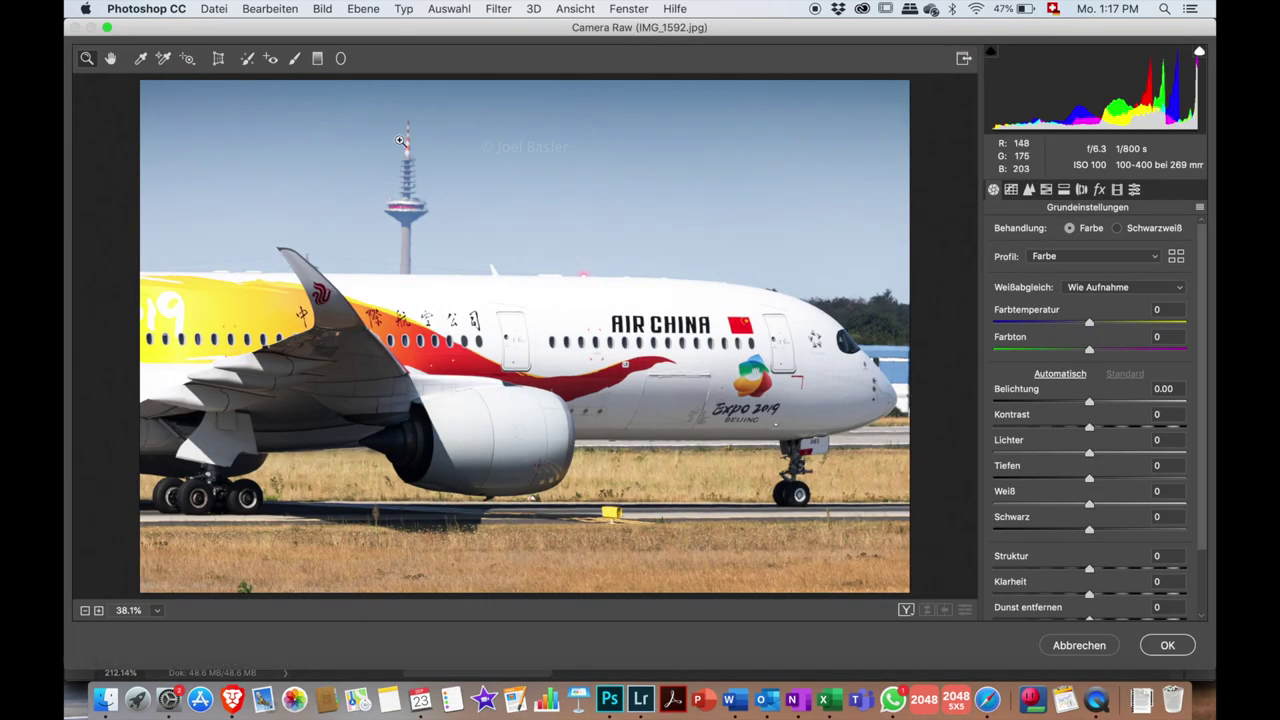
left_click_drag(174, 274, 302, 126)
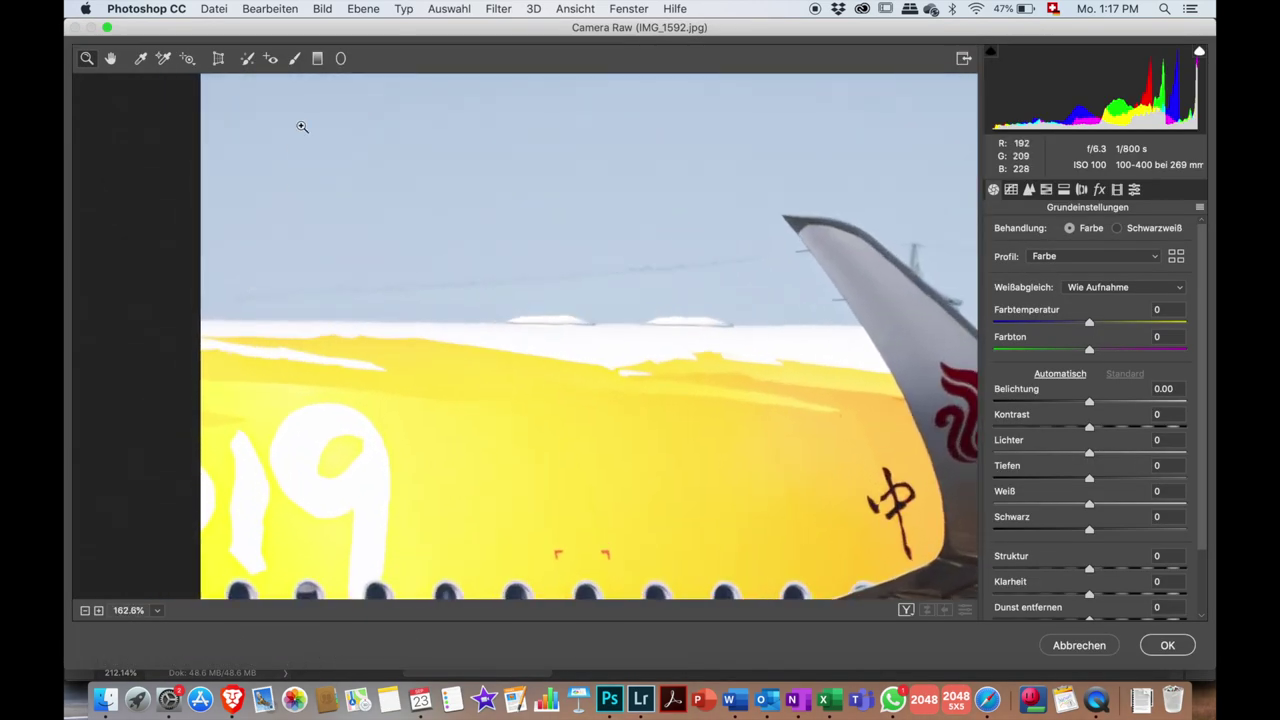
left_click(249, 60)
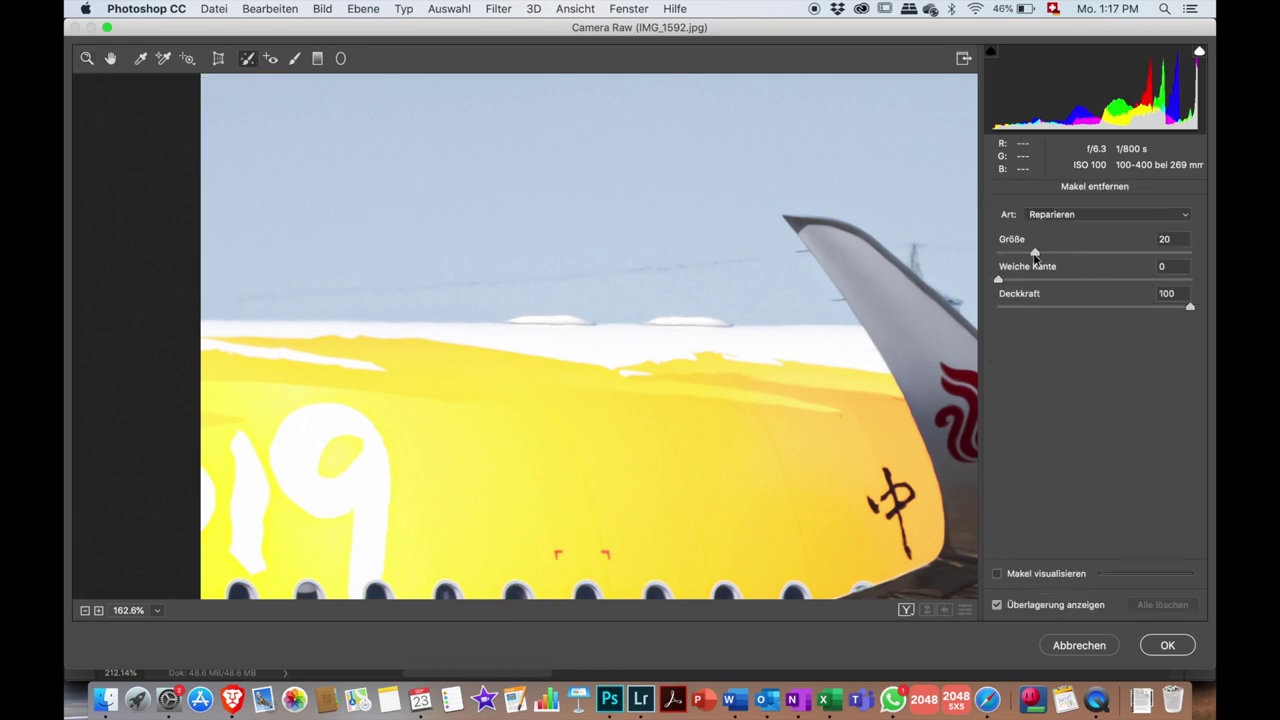
left_click_drag(1023, 258, 1018, 258)
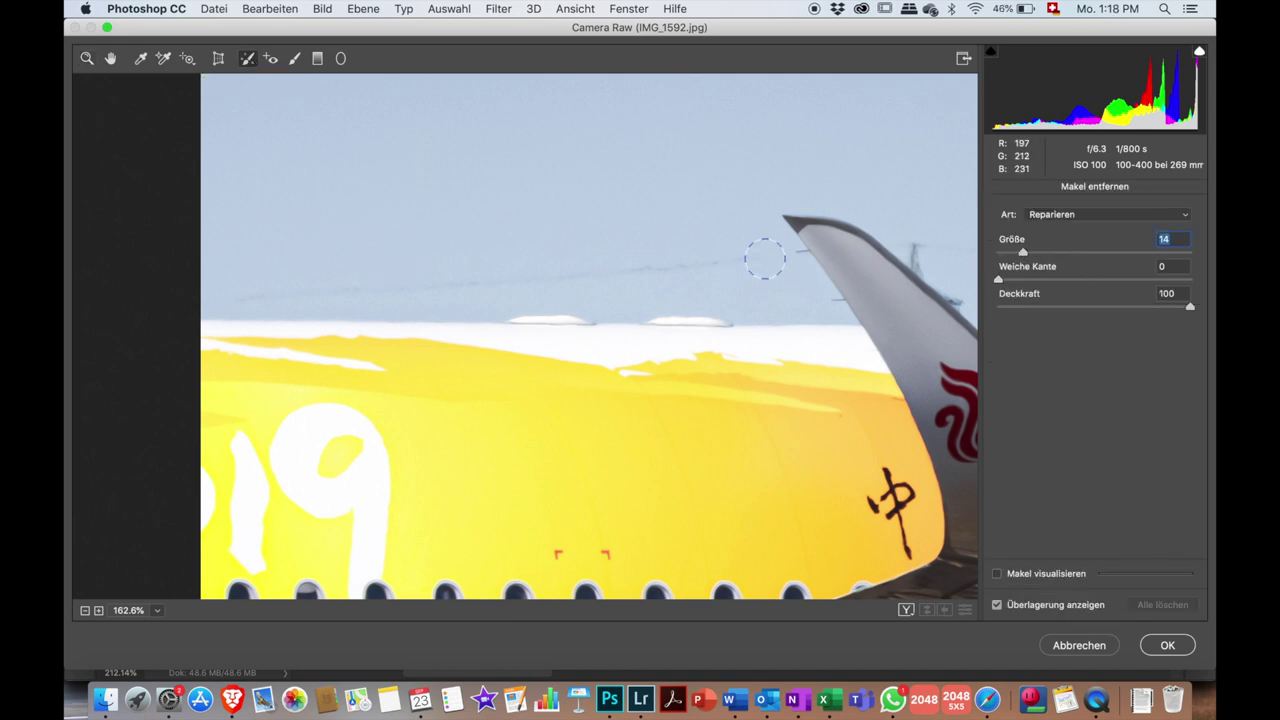
left_click_drag(685, 264, 242, 299)
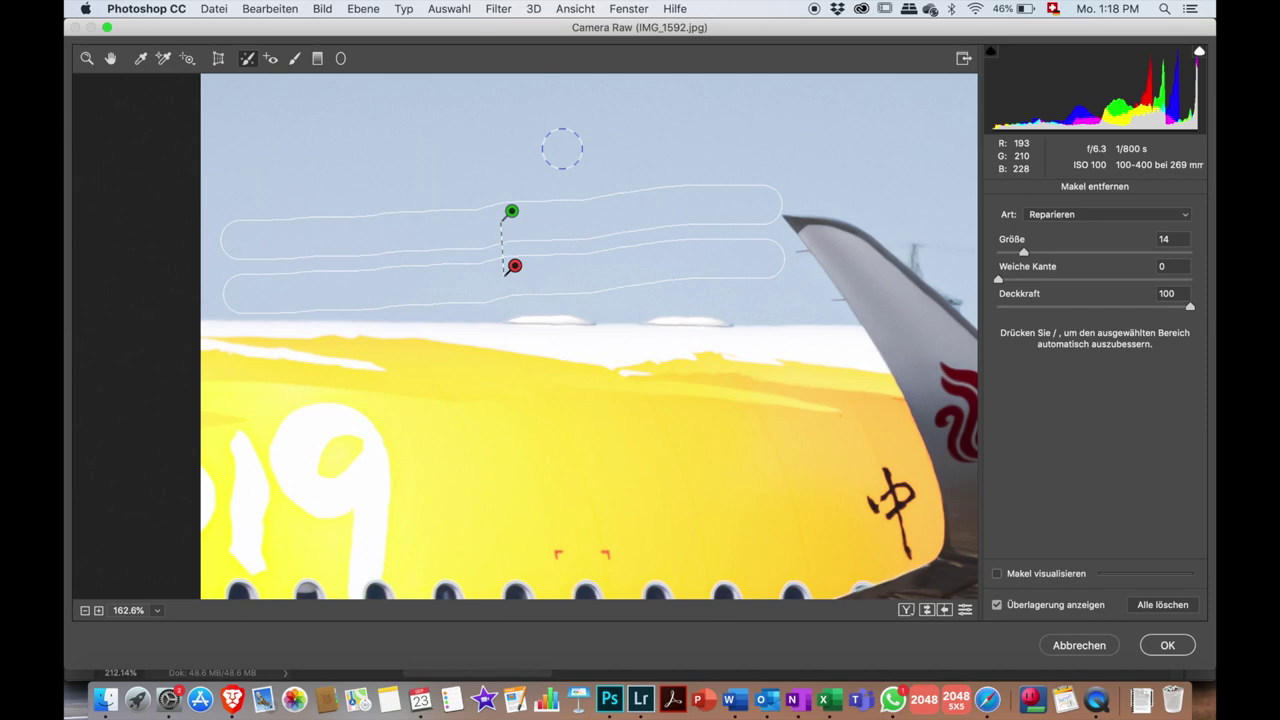
left_click(1150, 646)
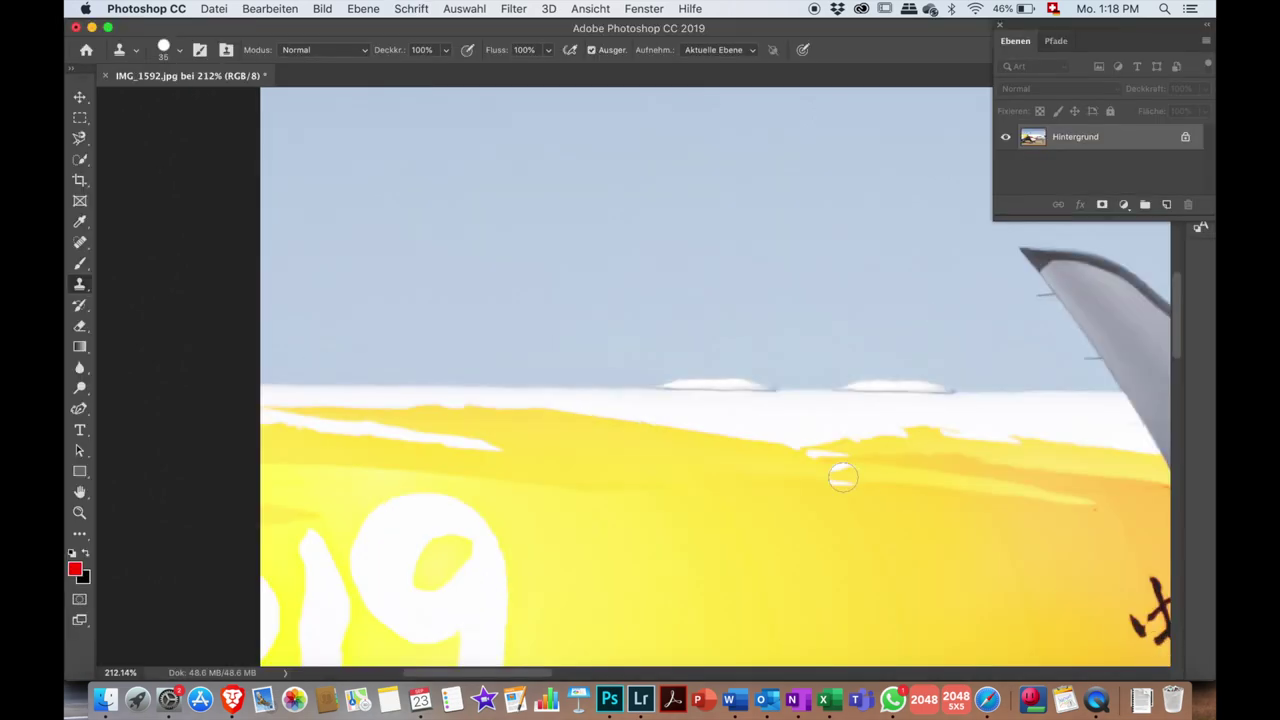
Clone away the dark fringe along the tail fin edge with a 20 px Clone Stamp.
scroll(842, 477, "right", 10)
scroll(842, 477, "right", 3)
scroll(842, 477, "right", 3)
scroll(842, 477, "up", 3)
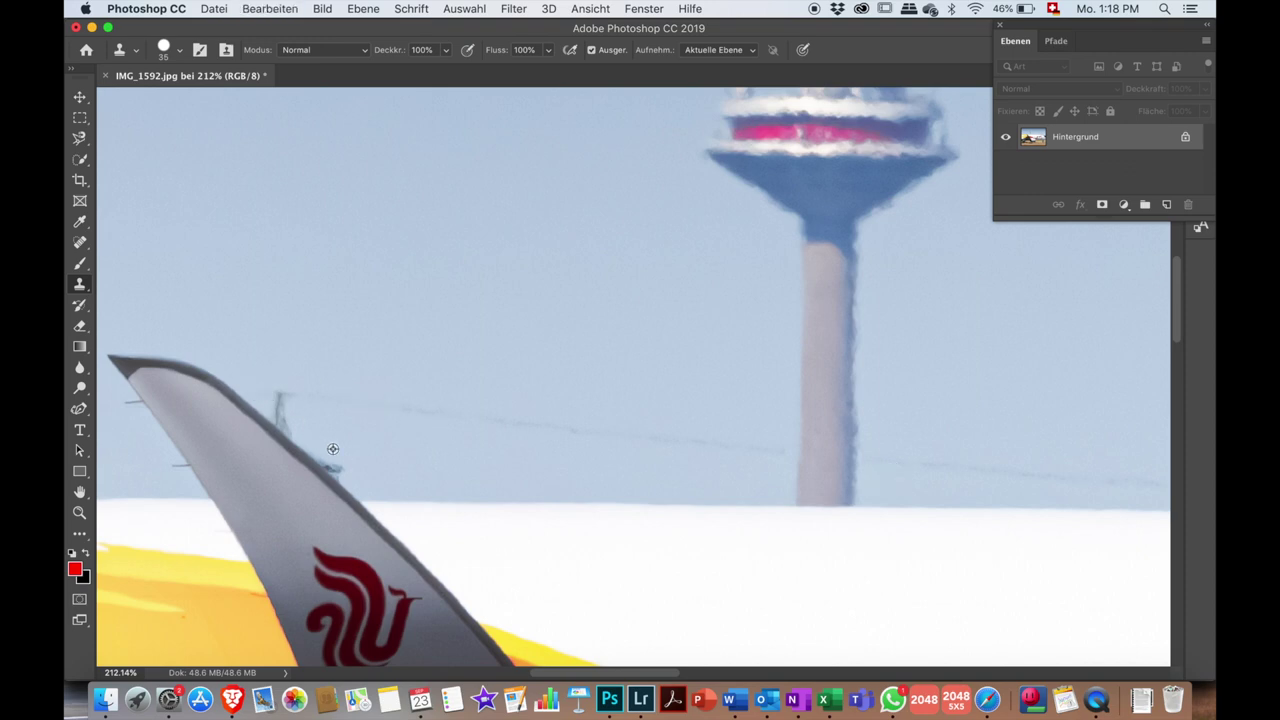
scroll(367, 476, "up", 3)
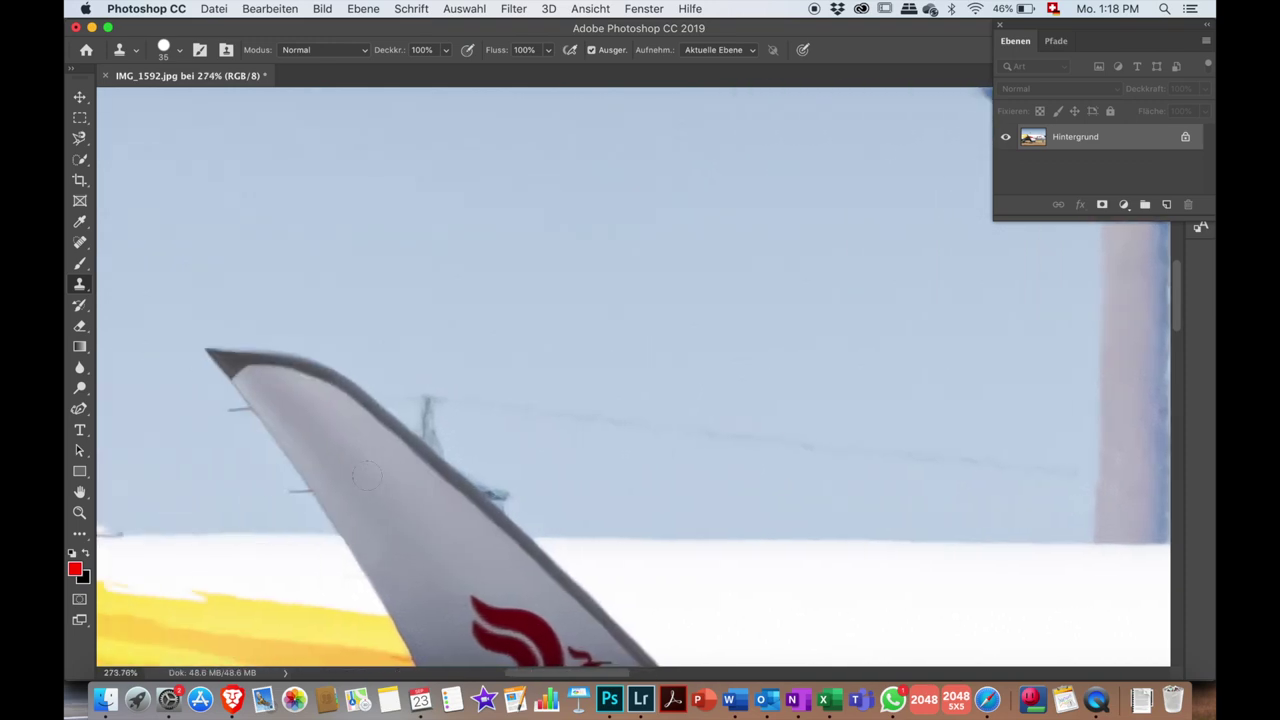
scroll(367, 476, "up", 2)
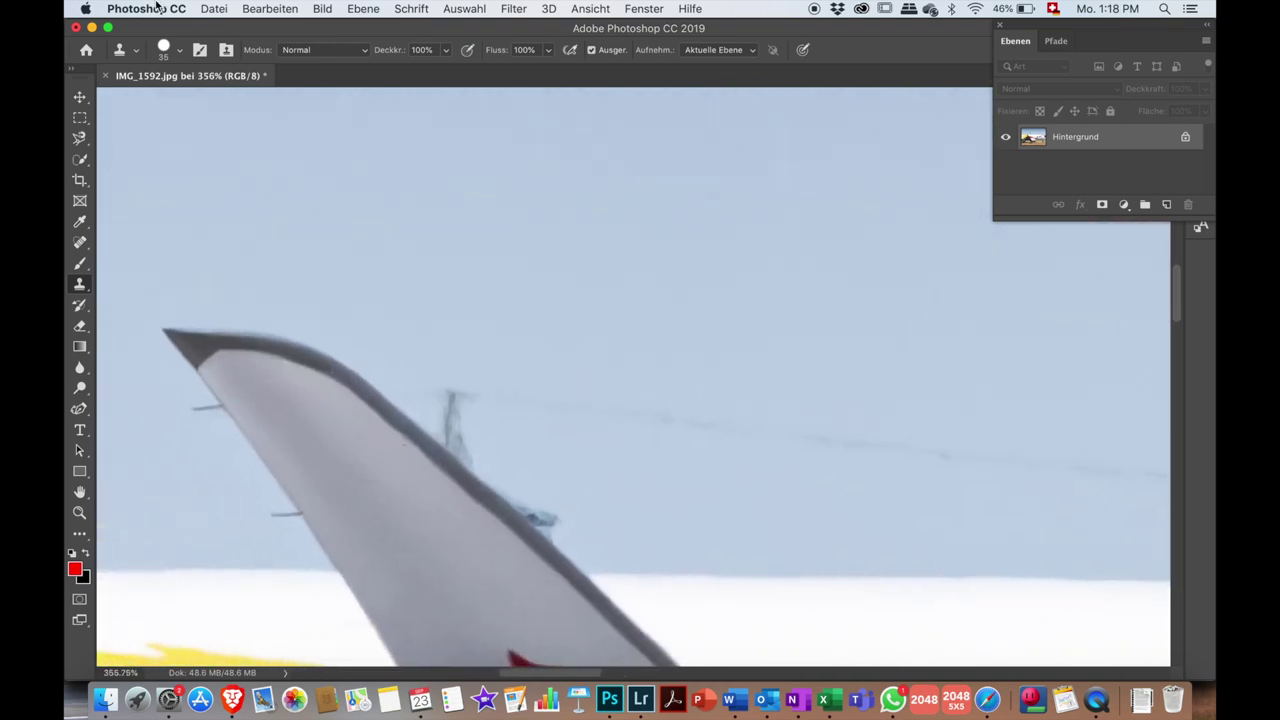
left_click(179, 52)
left_click_drag(167, 101, 163, 101)
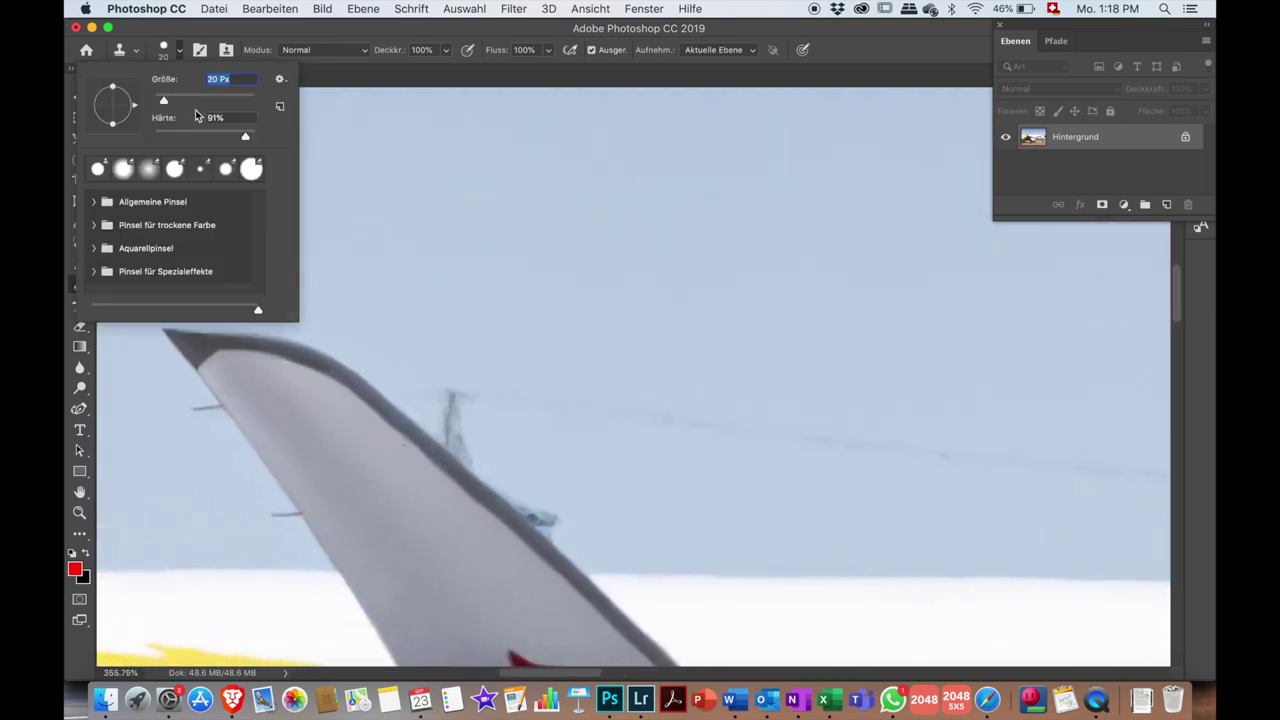
left_click(586, 524, "alt")
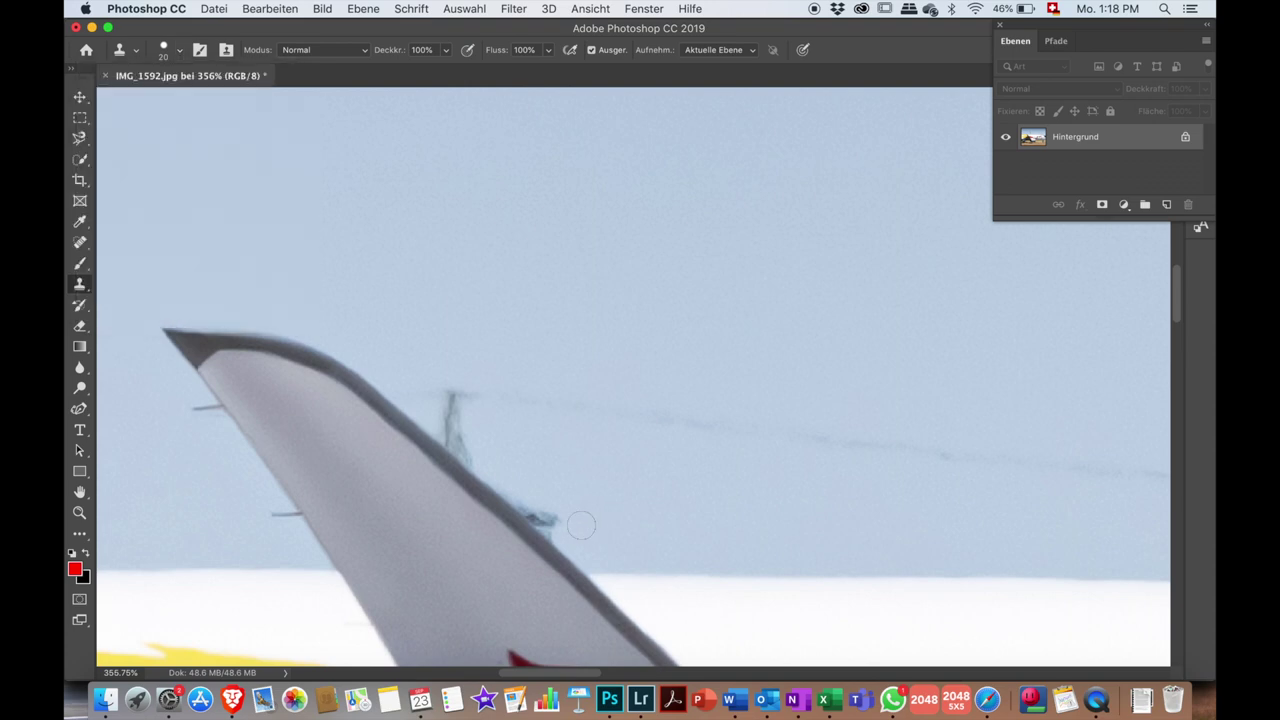
left_click_drag(555, 526, 537, 514)
left_click_drag(526, 498, 503, 480)
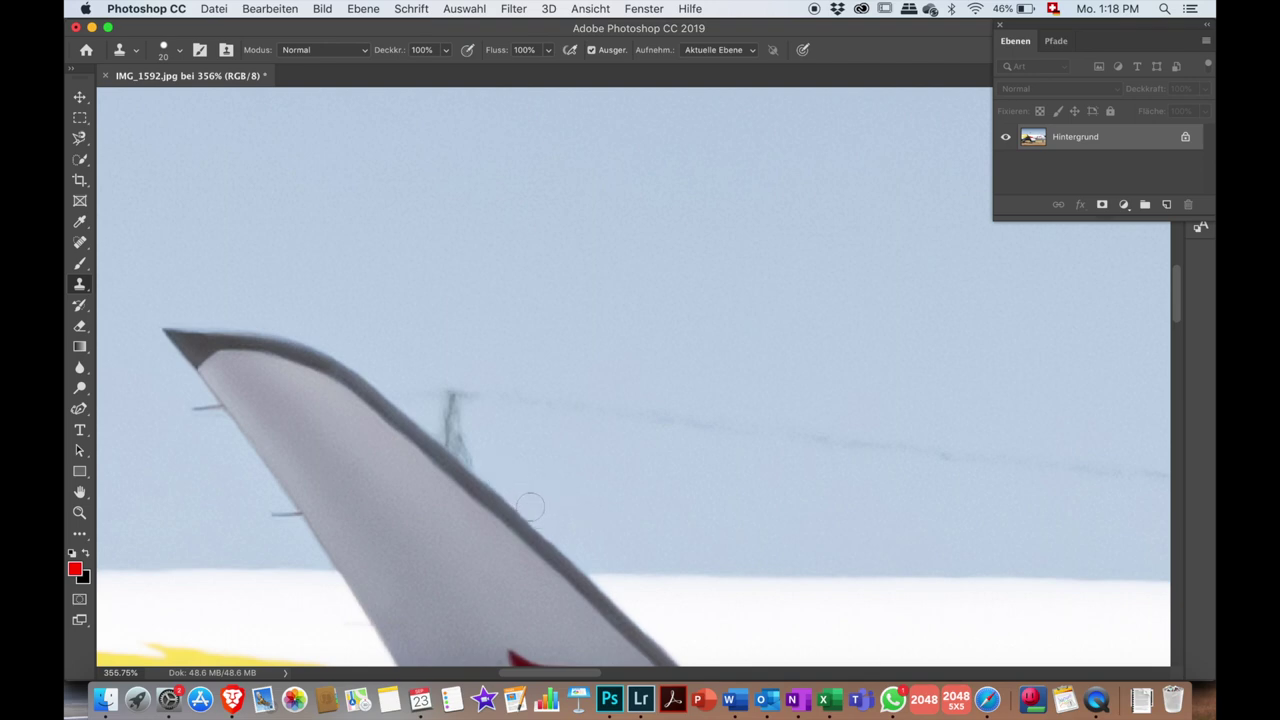
mouse_move(545, 507)
left_mouse_down()
mouse_move(531, 473)
mouse_move(443, 421)
left_mouse_up()
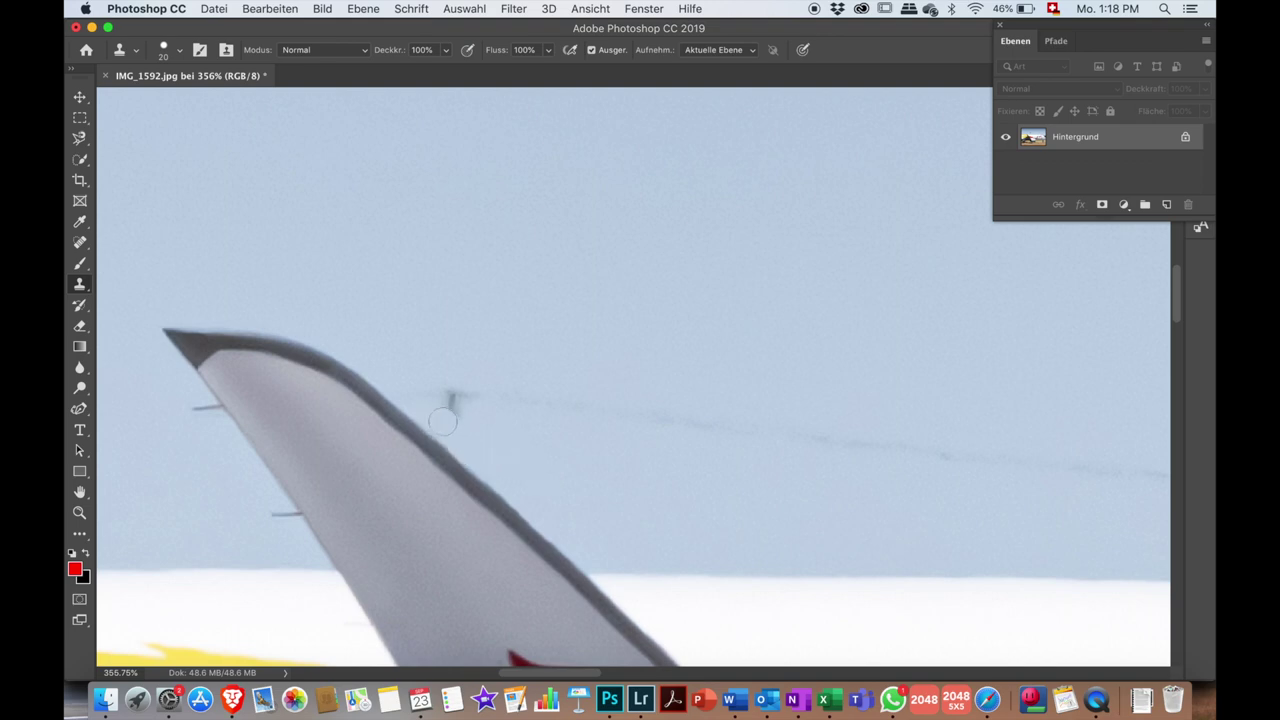
Scroll and zoom out to about 137% to review the tail fin and tower.
scroll(549, 504, "down", 5)
scroll(549, 504, "left", 2)
scroll(549, 504, "right", 5)
scroll(549, 504, "right", 2)
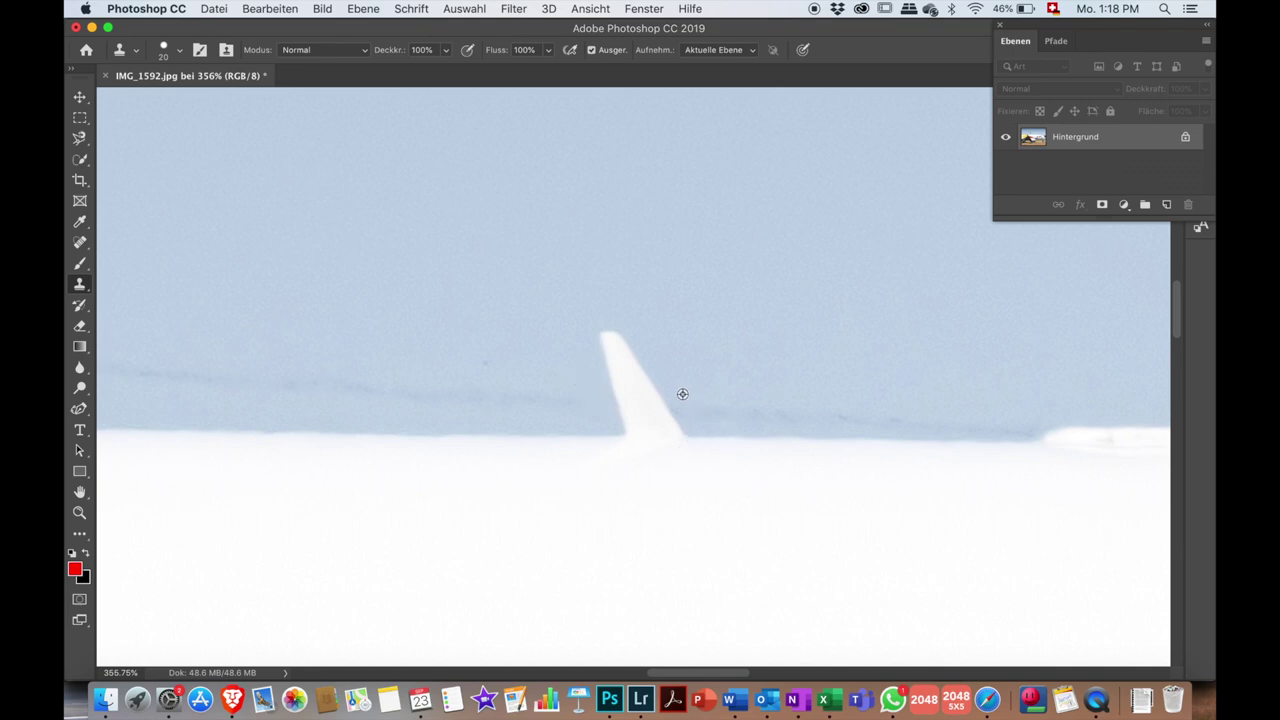
scroll(685, 407, "right", 10)
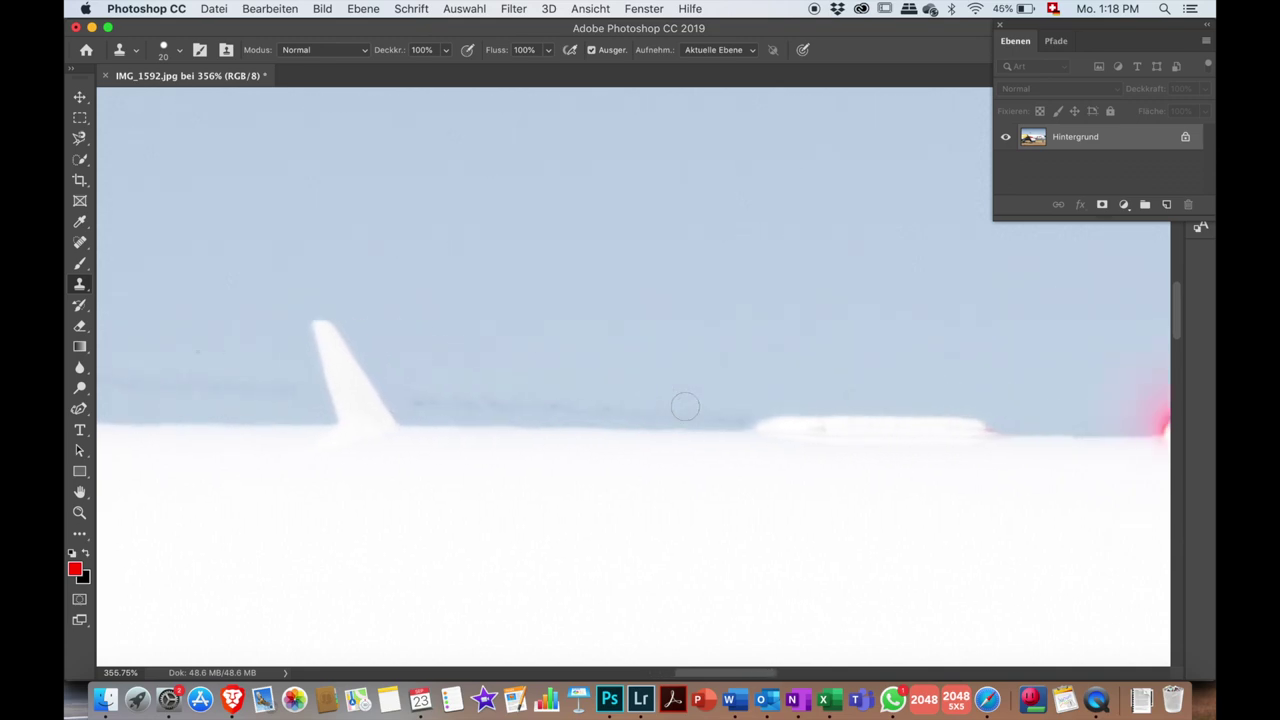
scroll(693, 409, "right", 2)
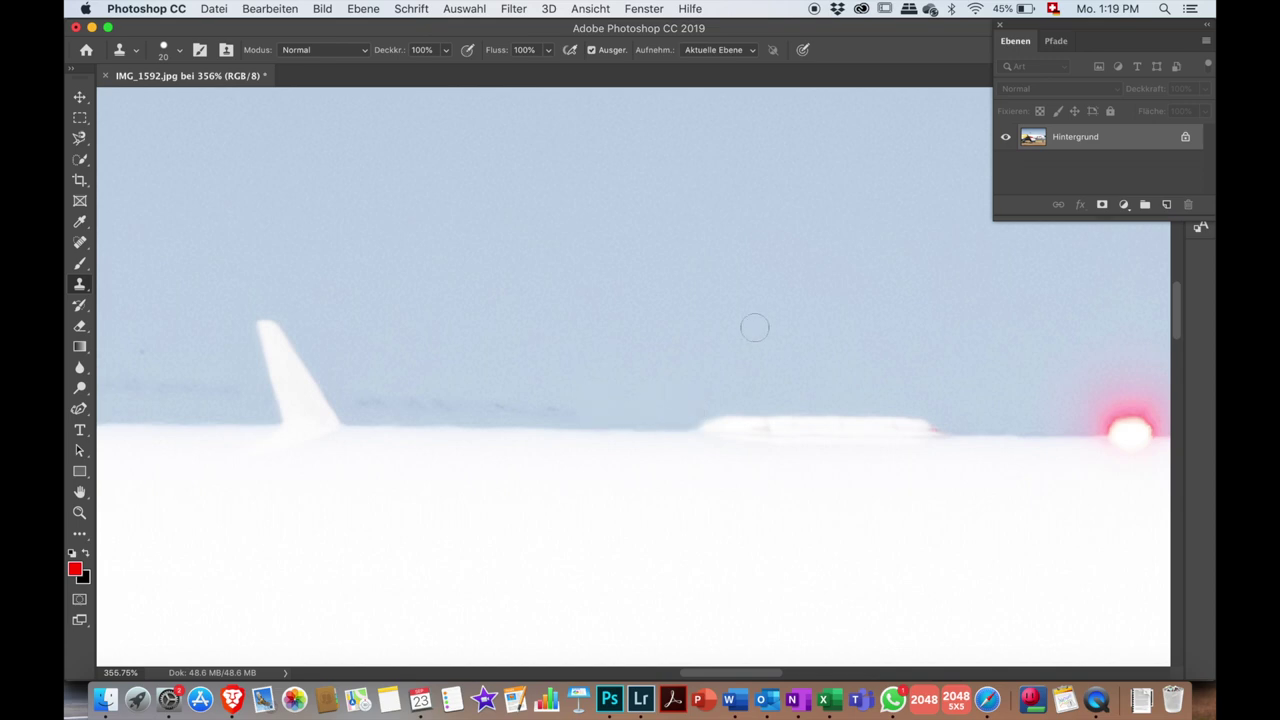
scroll(674, 377, "down", 1)
scroll(686, 366, "down", 3)
scroll(686, 367, "down", 3)
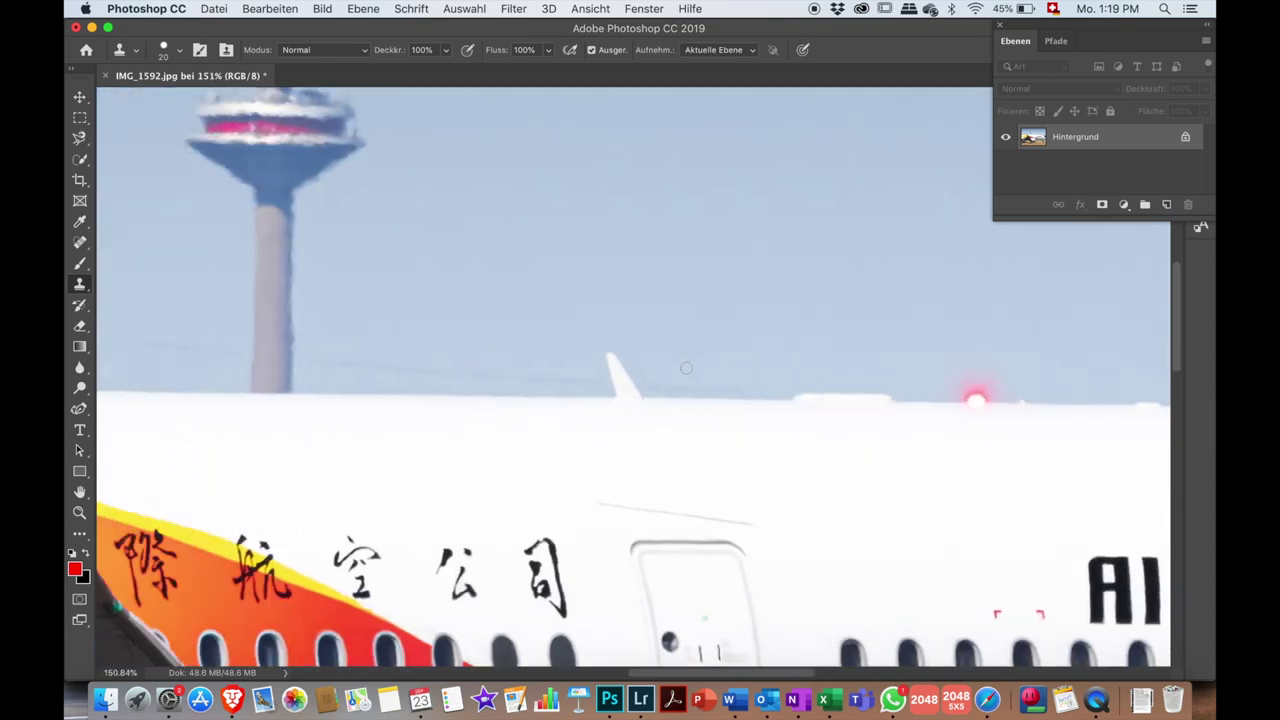
scroll(686, 368, "left", 5)
scroll(686, 368, "down", 1)
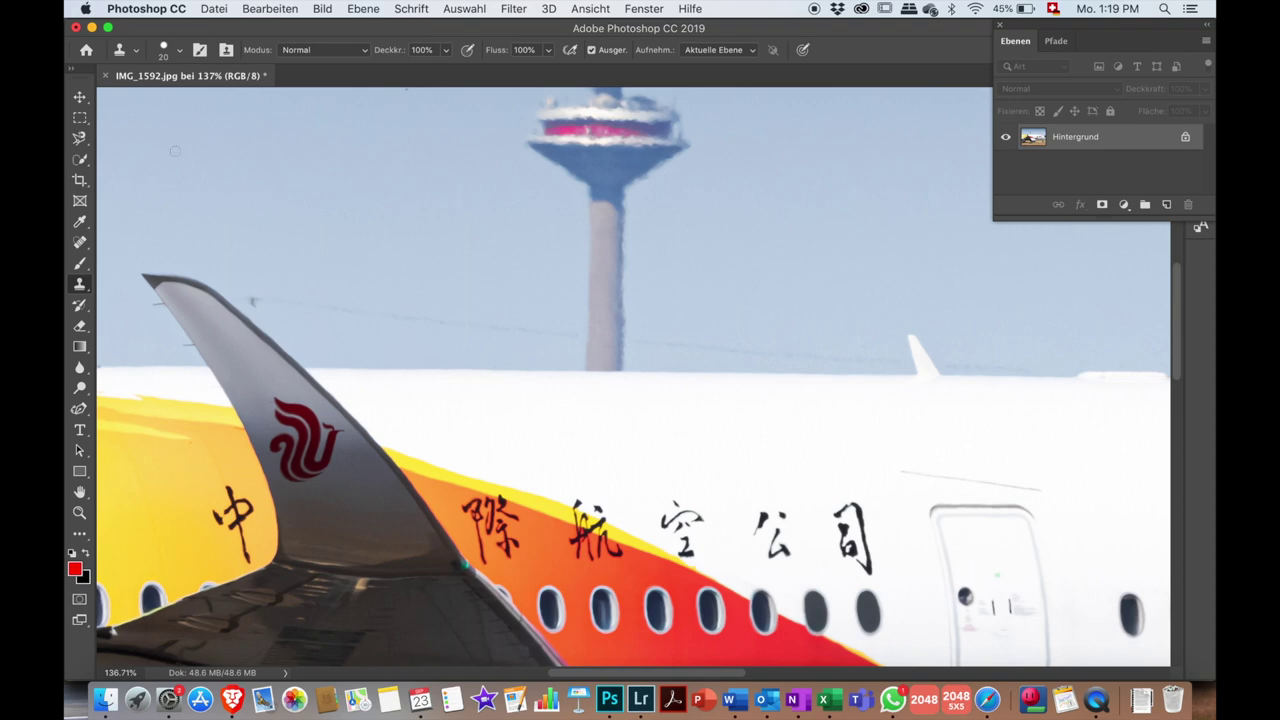
In the Camera Raw filter, zoom in and spot-heal the wire beside the fin tip.
left_click(221, 10)
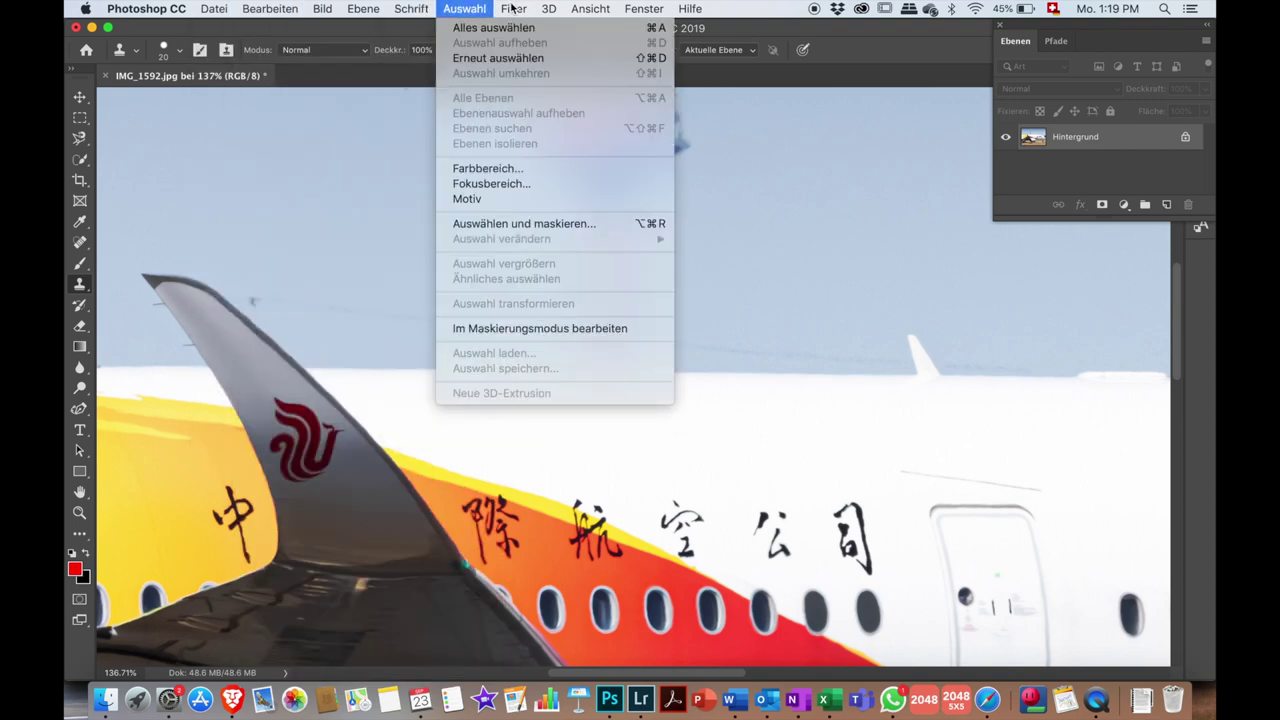
left_click(525, 107)
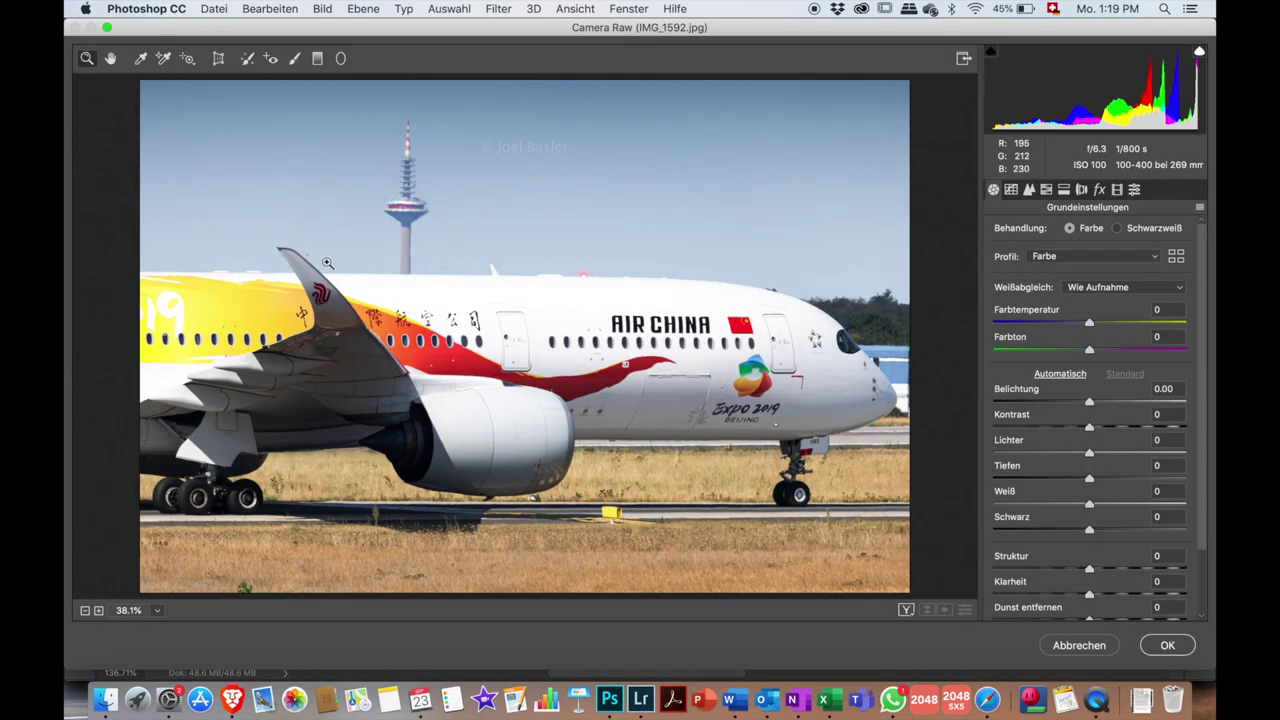
left_click(339, 302)
left_click_drag(339, 302, 381, 346)
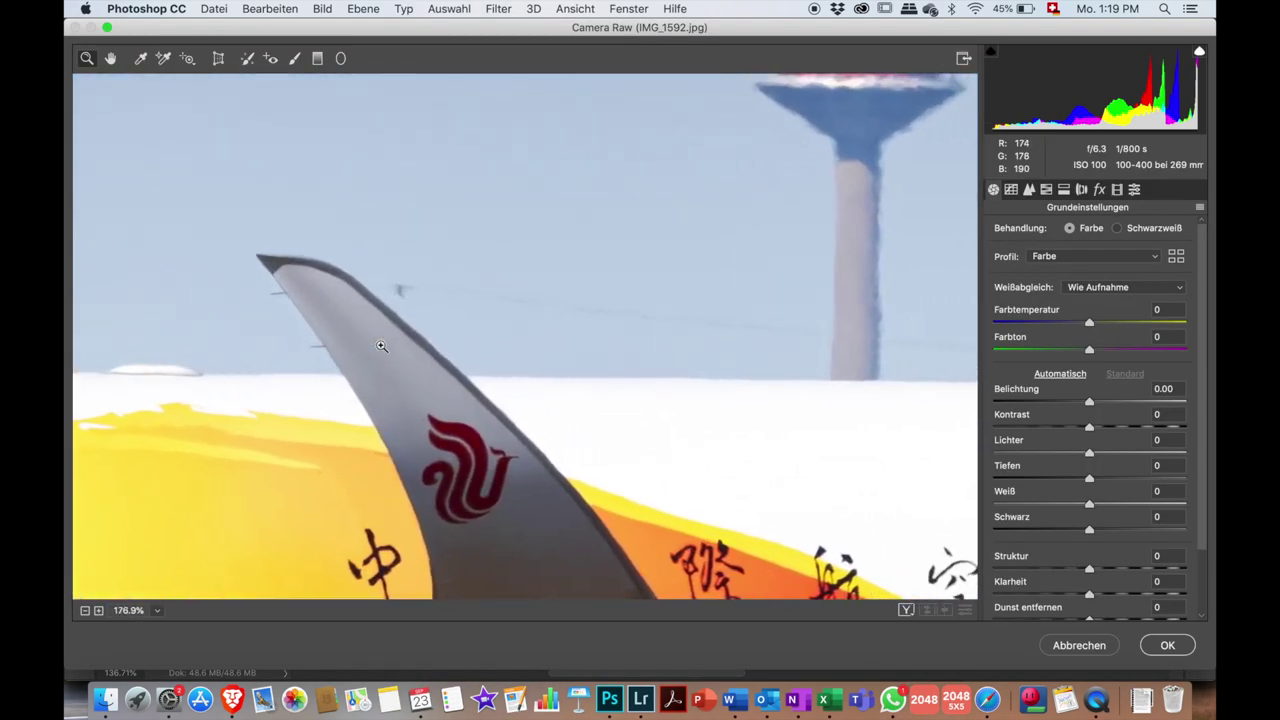
left_click(248, 59)
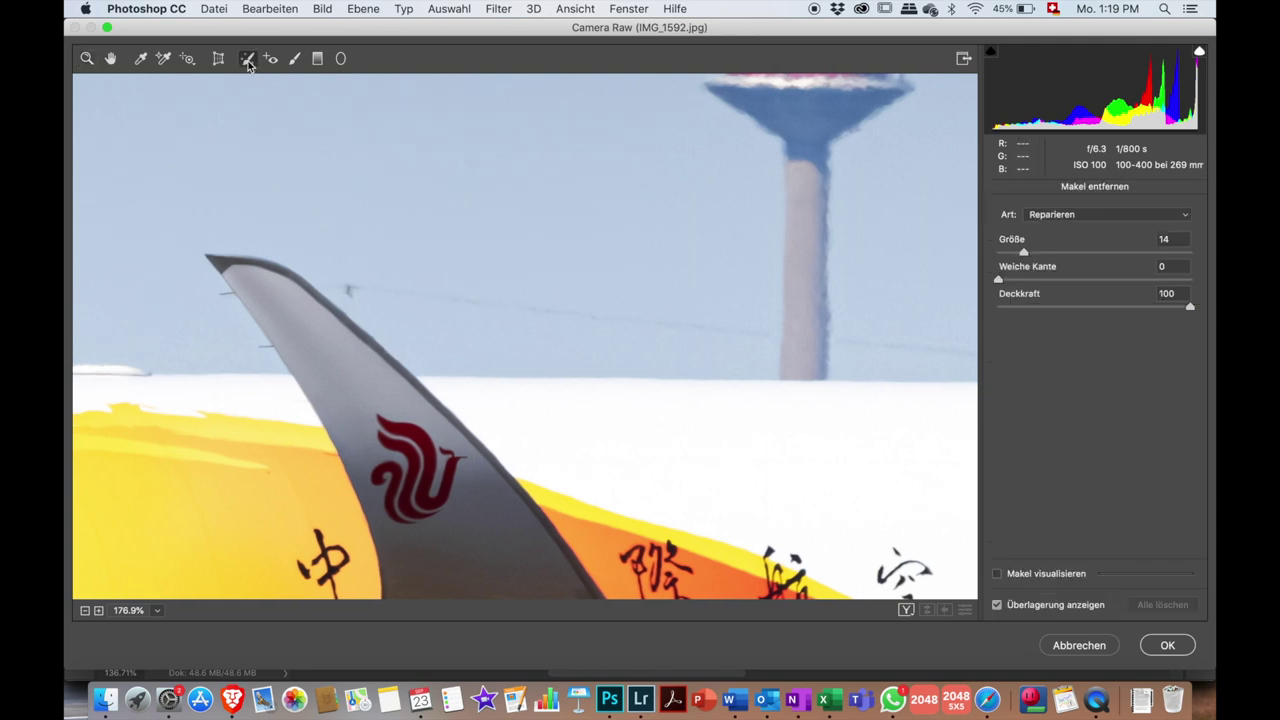
left_click_drag(353, 288, 757, 331)
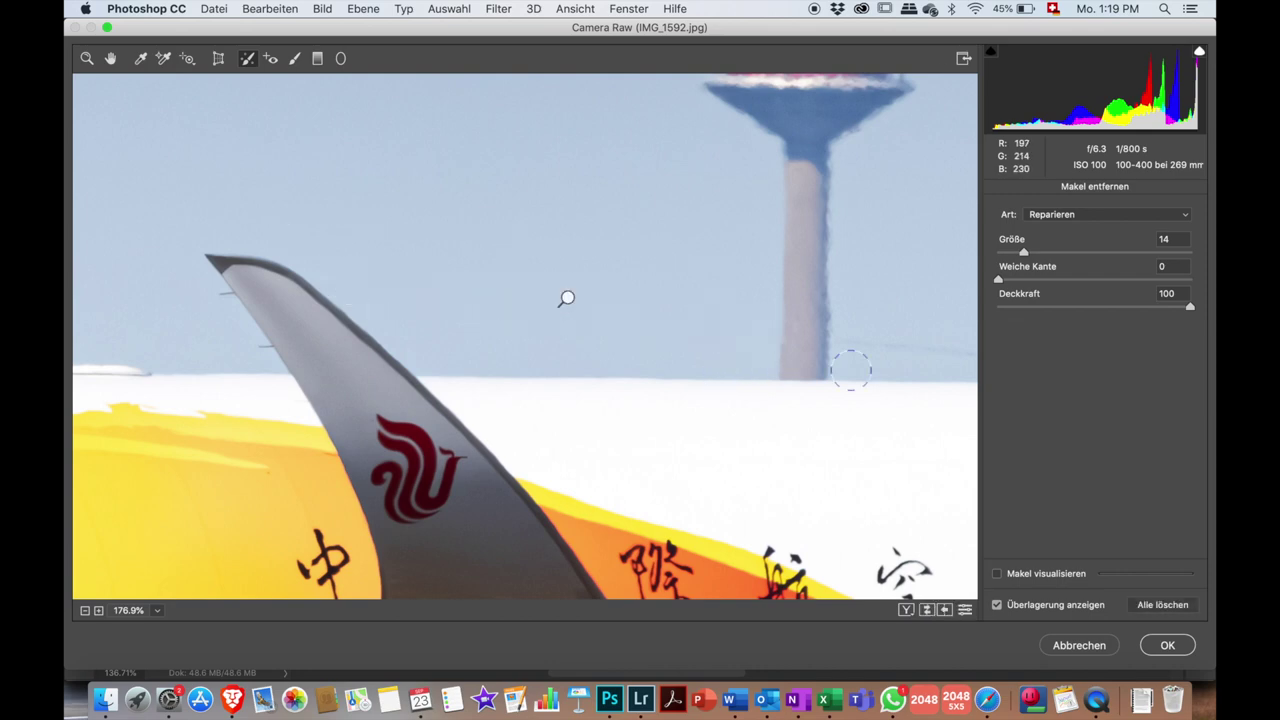
Spot-heal the wires from the tower toward the fin and to the fin's right.
scroll(848, 365, "right", 1)
scroll(850, 370, "right", 10)
scroll(850, 372, "left", 5)
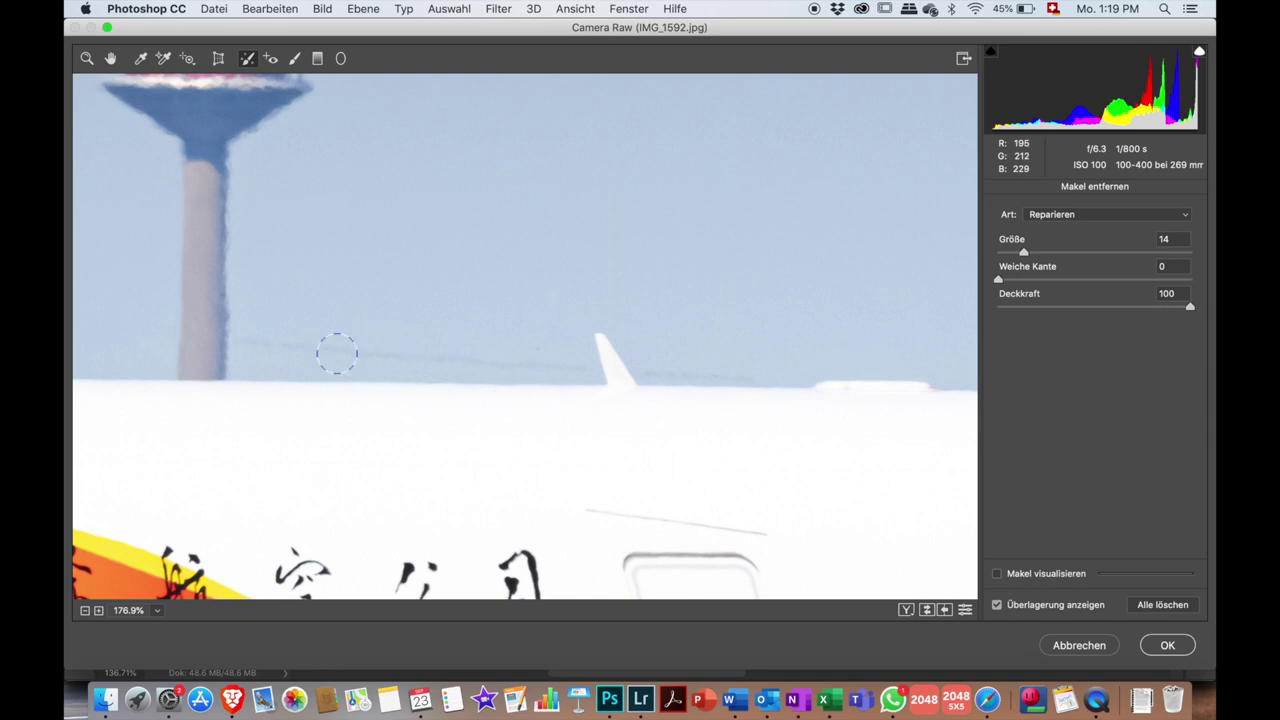
left_click_drag(252, 343, 569, 356)
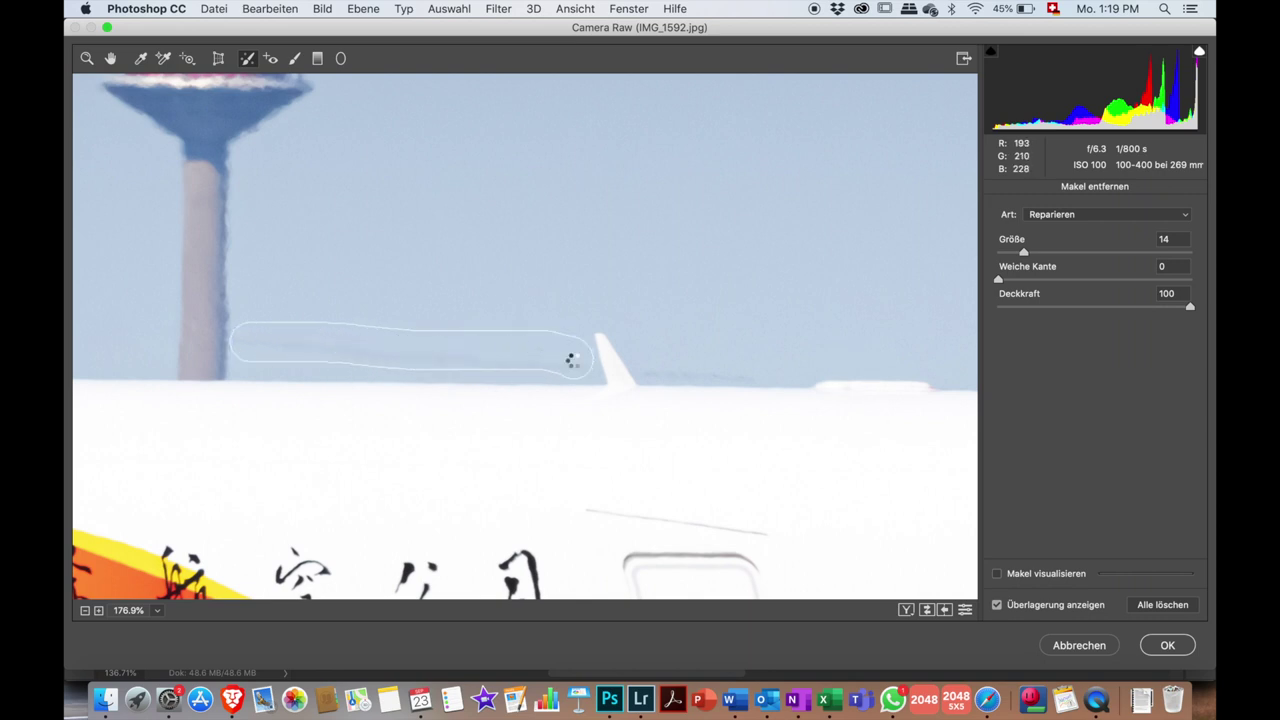
left_click_drag(569, 356, 572, 357)
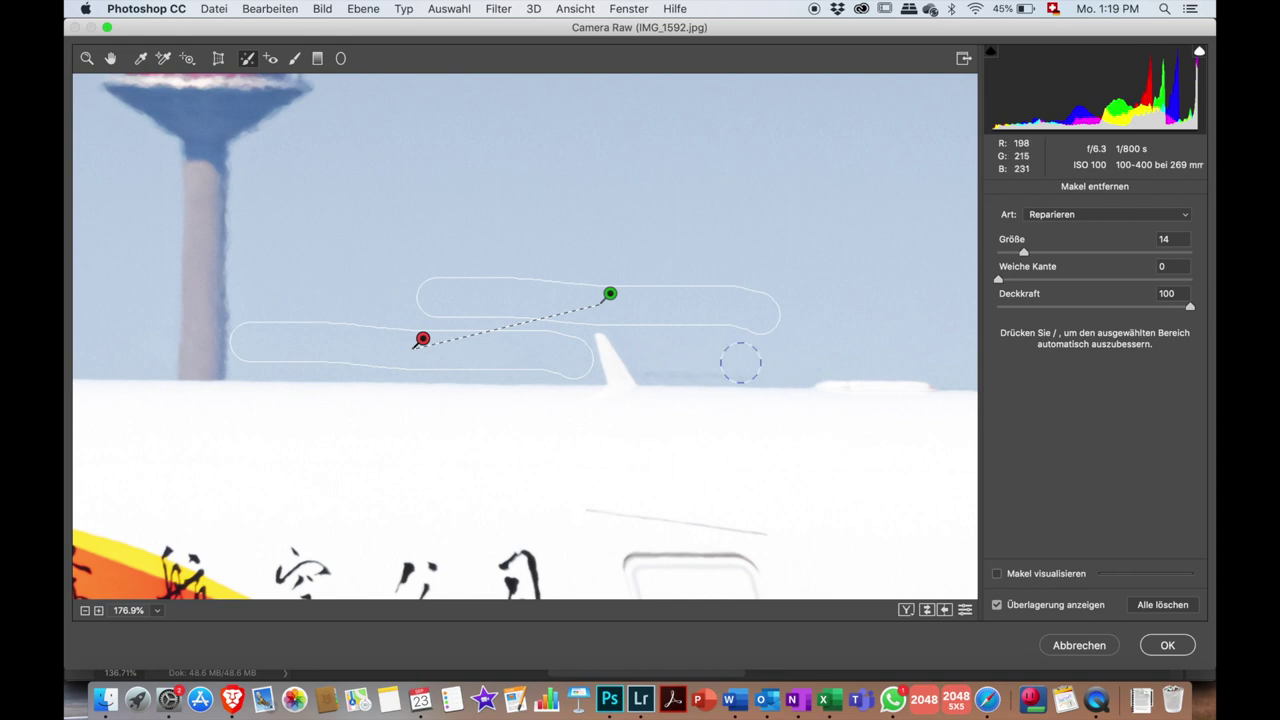
key("Escape")
scroll(740, 363, "right", 3)
left_click_drag(684, 365, 590, 370)
key("Escape")
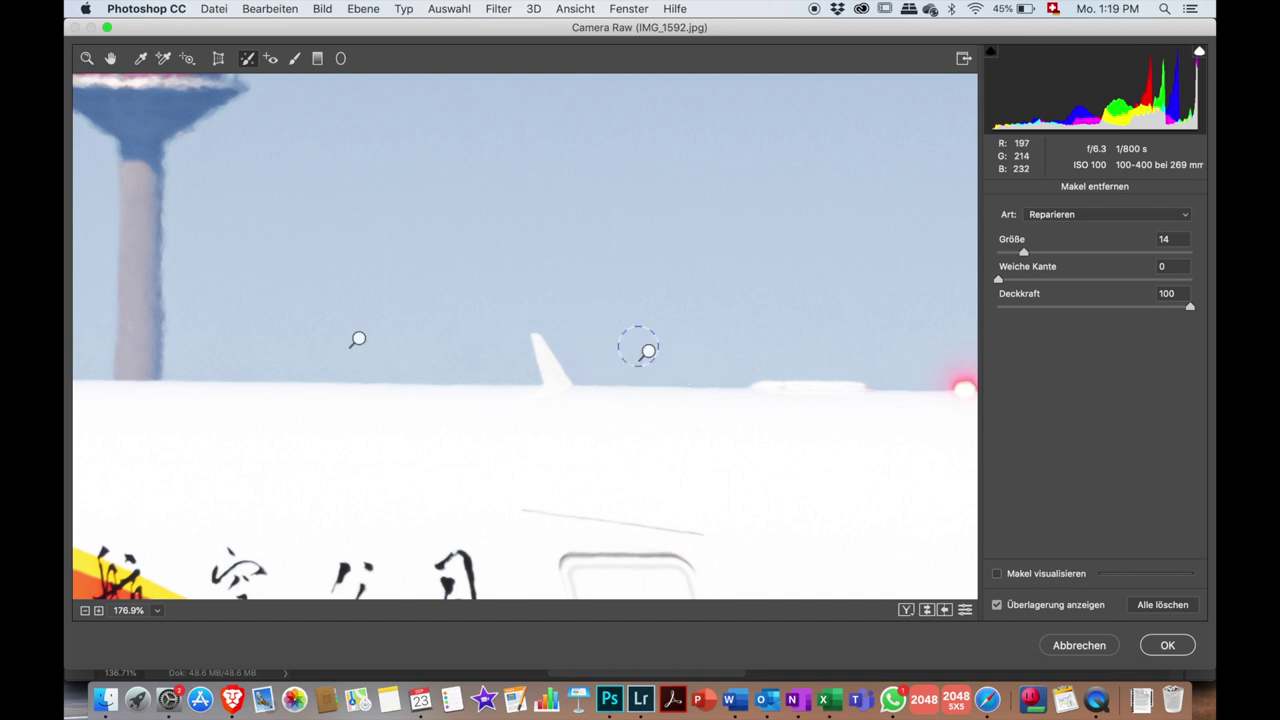
Fit the preview to the whole photo and apply the Camera Raw corrections.
key("z")
left_click(110, 58)
right_click(306, 271)
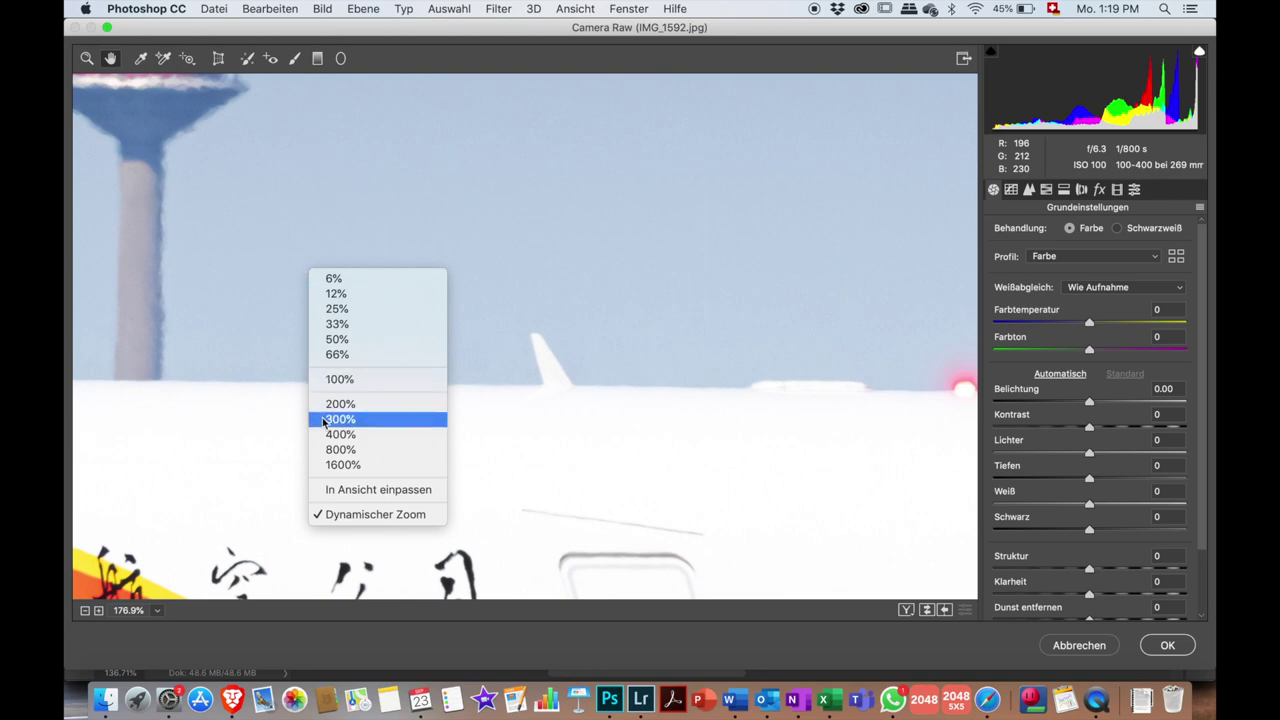
left_click(324, 490)
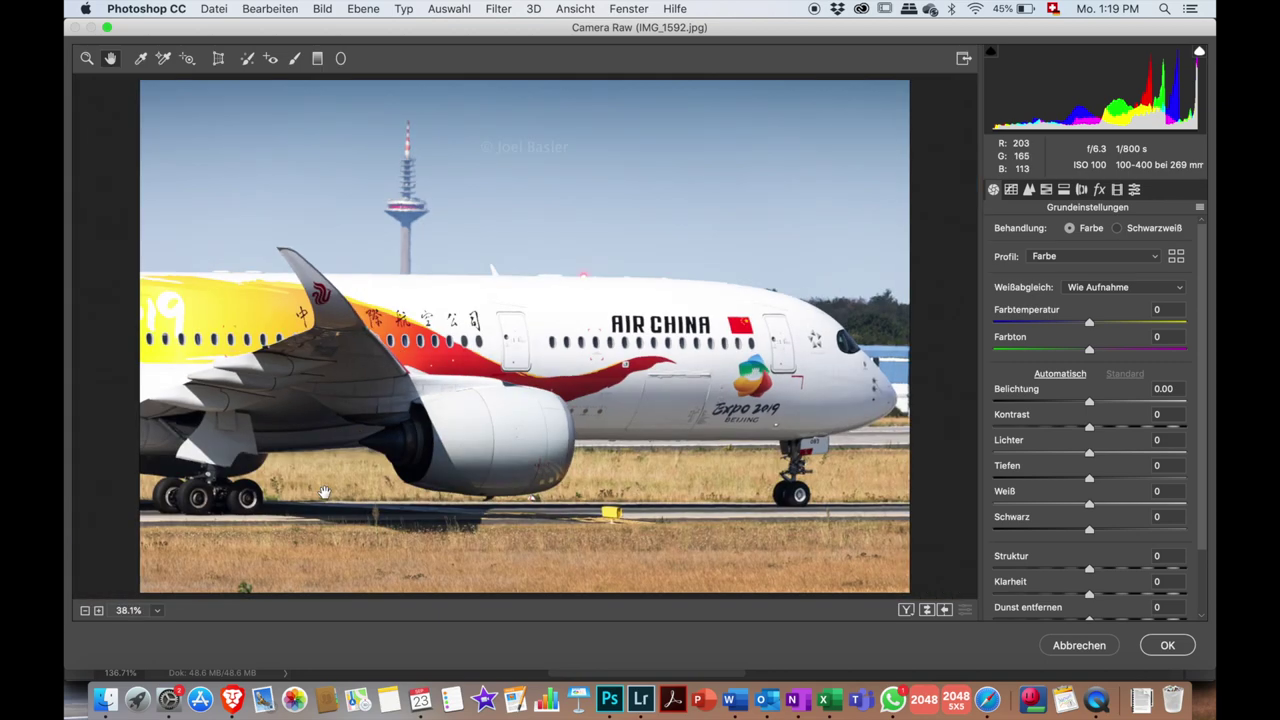
left_click(1156, 640)
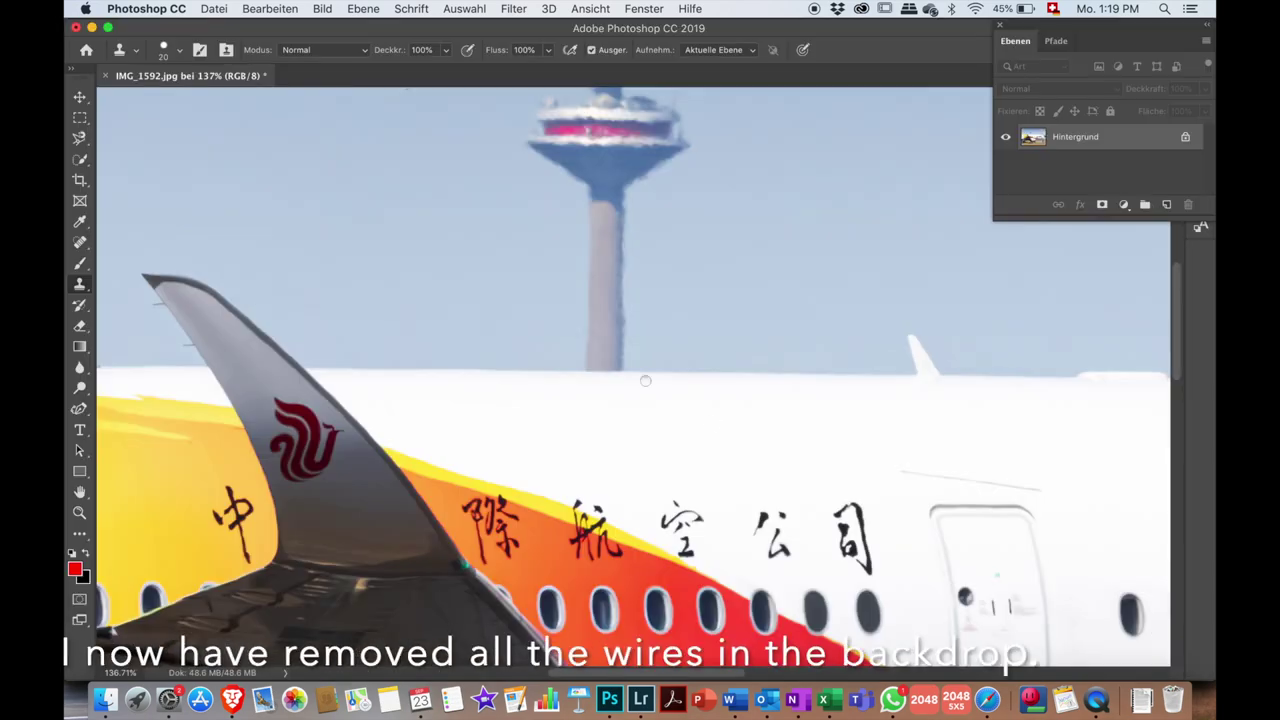
Save the photo over IMG_1592.jpg in Edits as a JPEG at quality 12 (Maximal).
key("h")
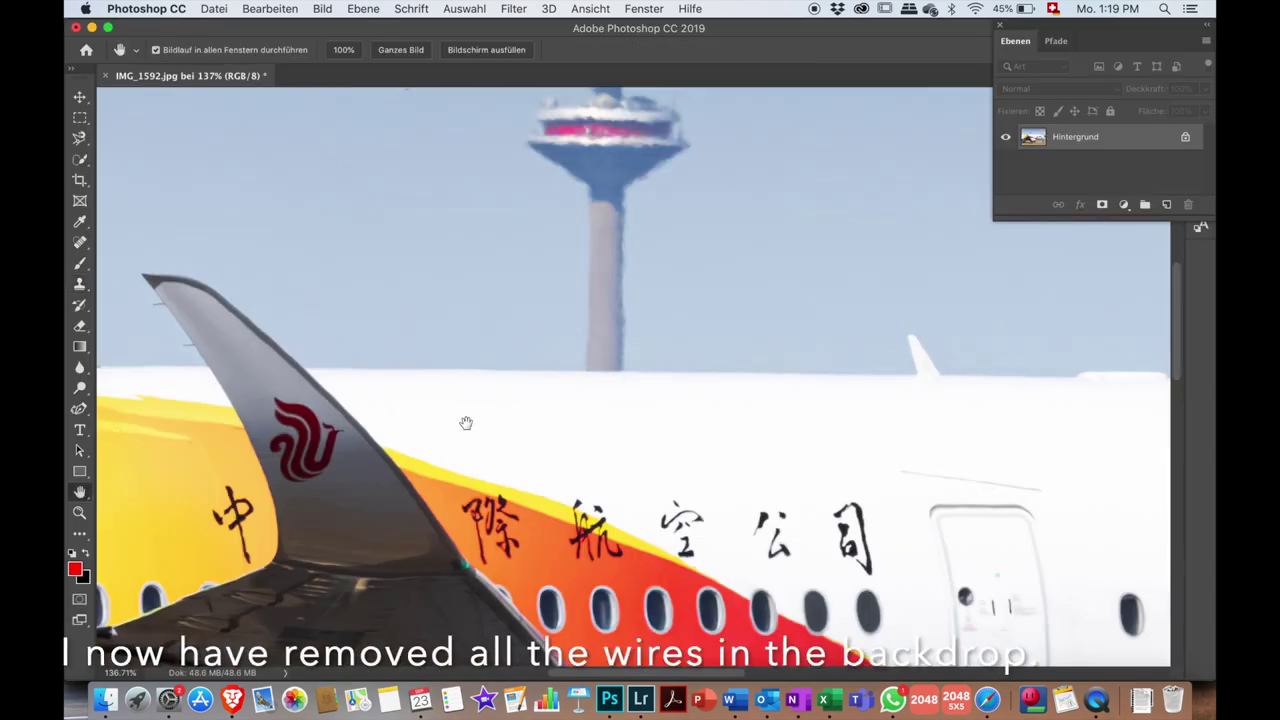
right_click(474, 430)
left_click(474, 430)
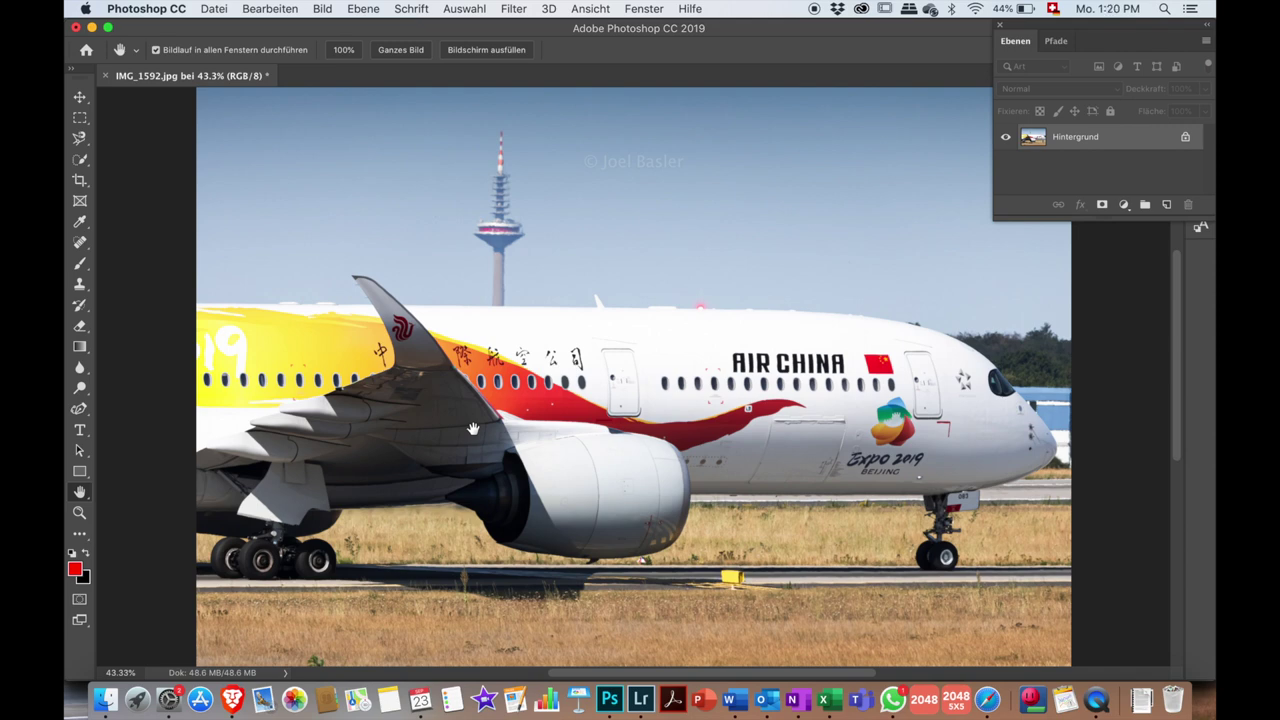
left_click(221, 10)
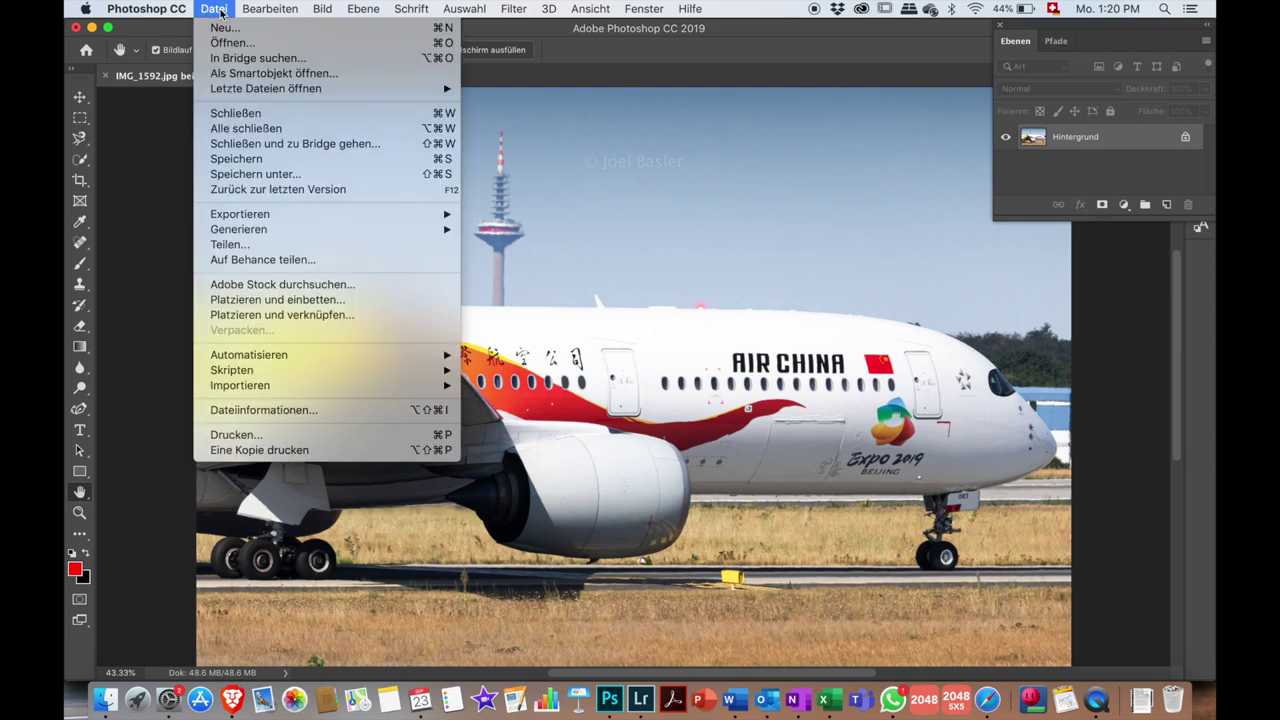
left_click(237, 175)
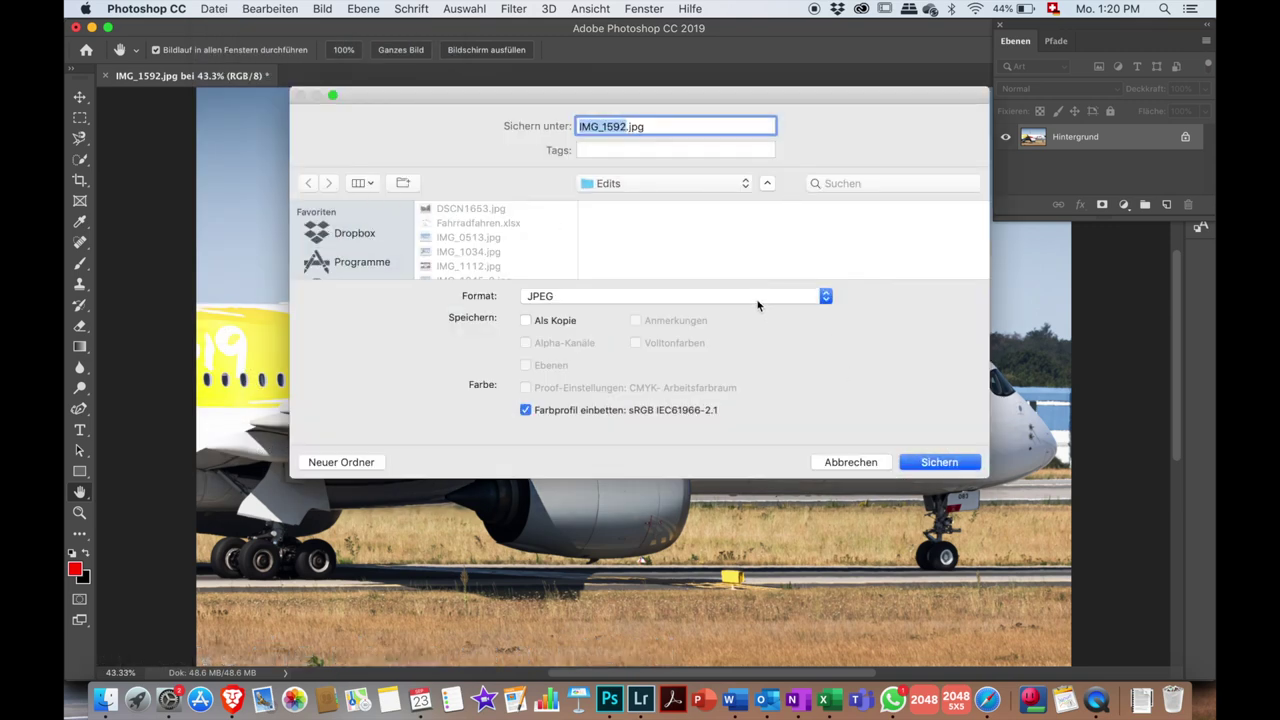
left_click(757, 298)
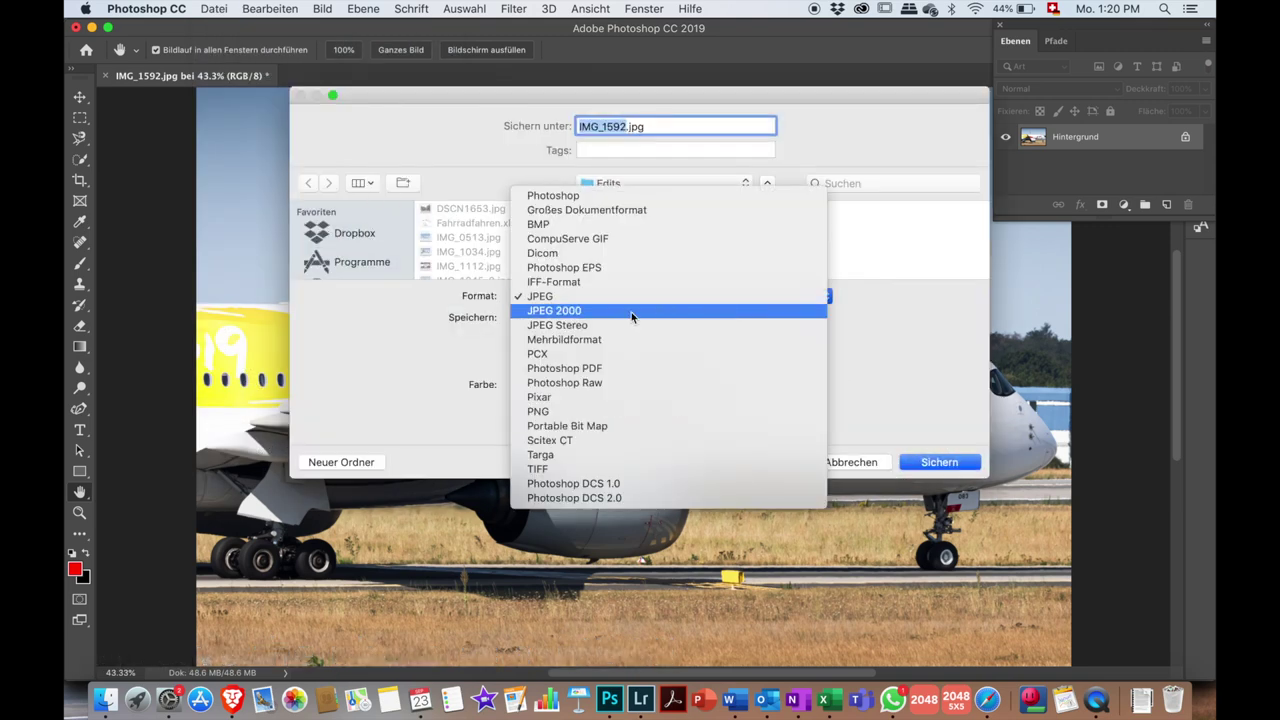
left_click(573, 297)
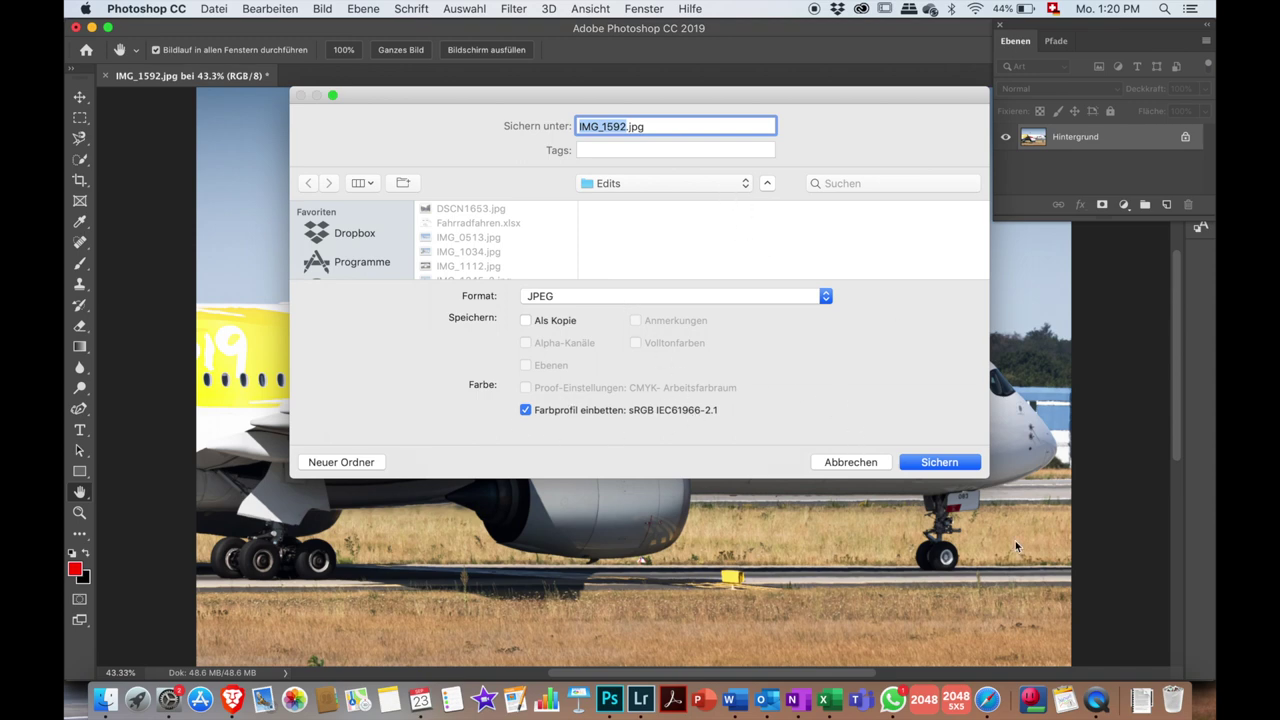
left_click(958, 462)
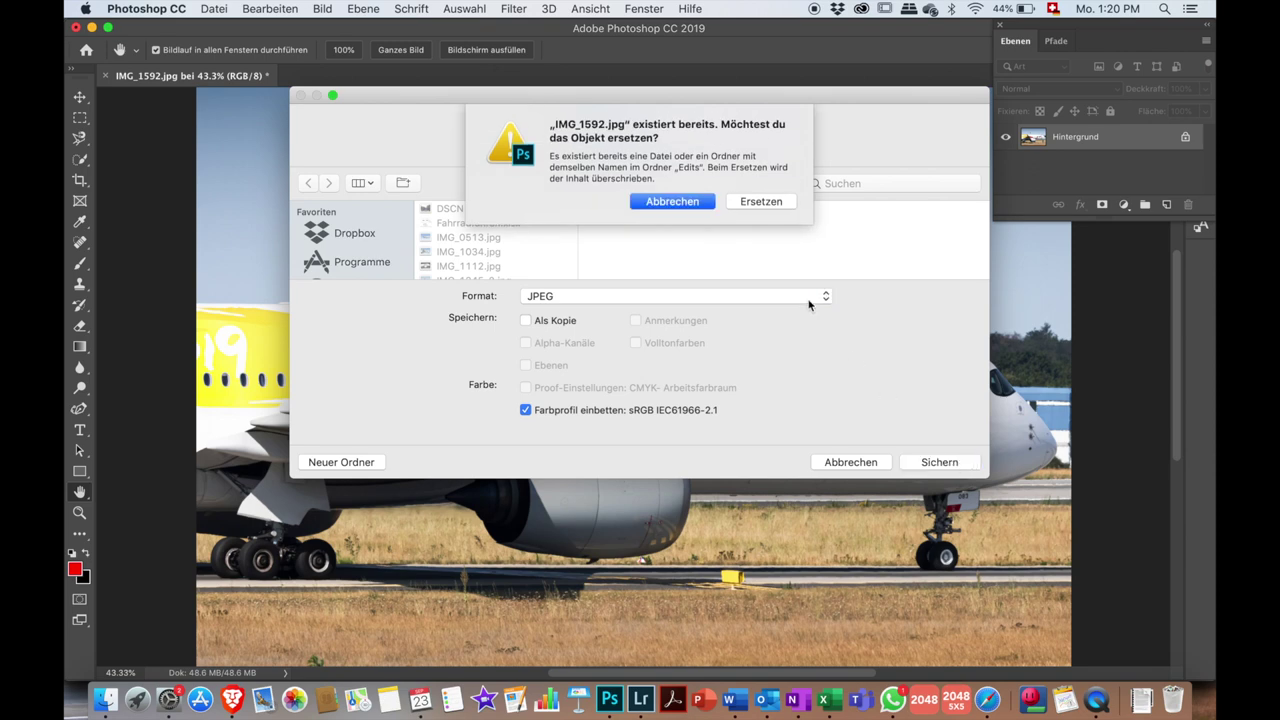
left_click(758, 202)
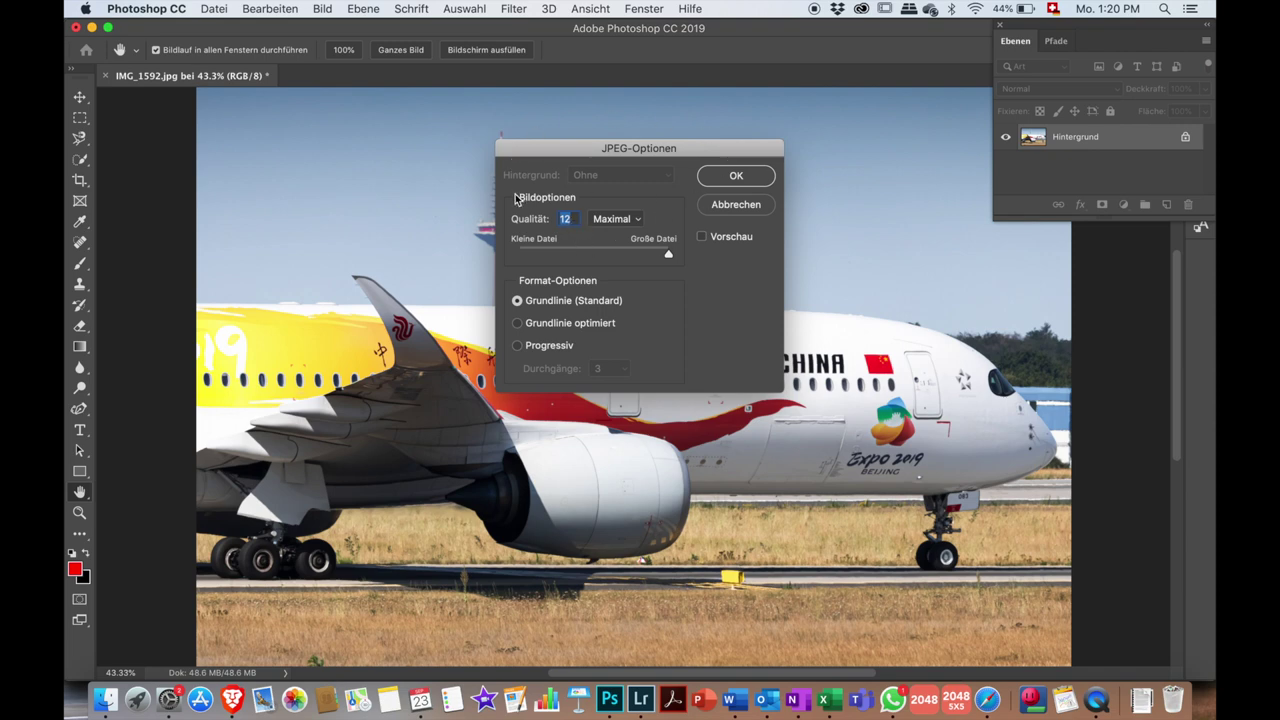
left_click(717, 178)
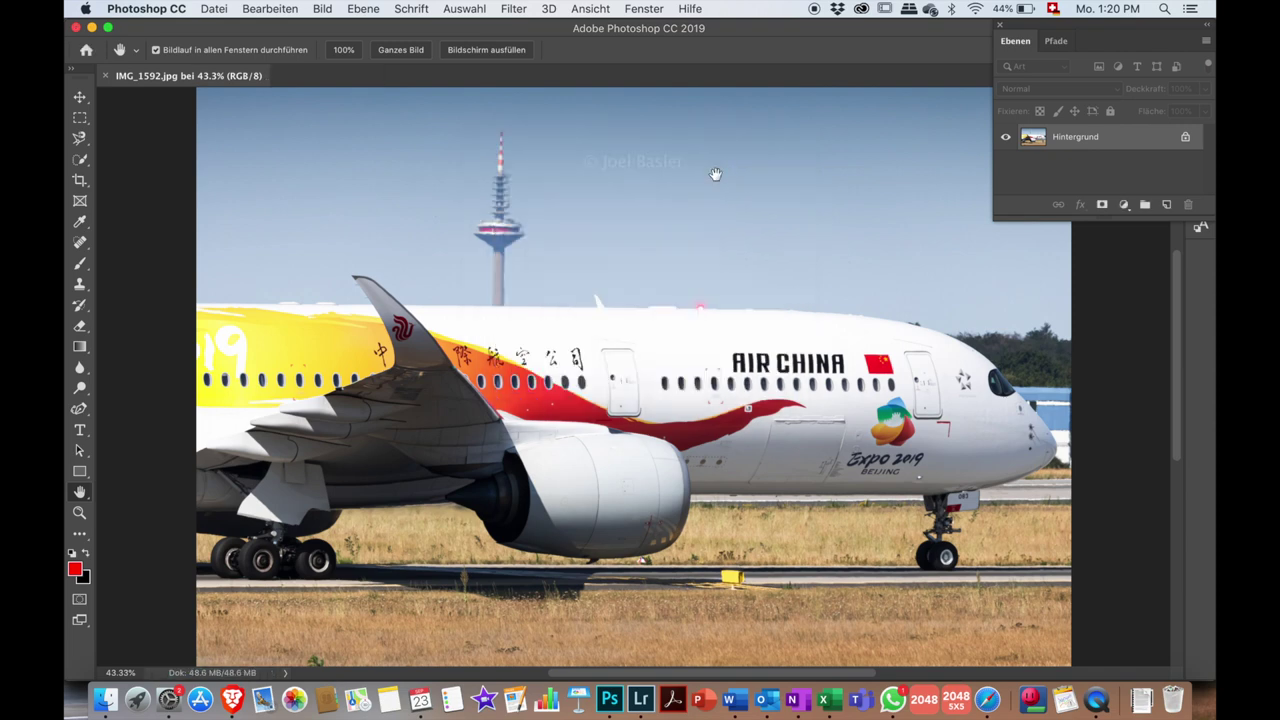